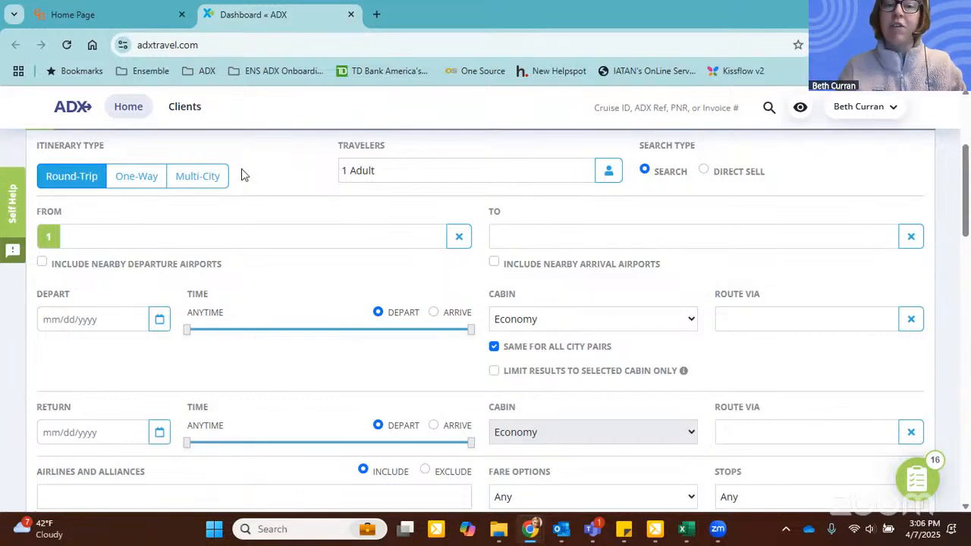
# Step: Set the number of travelers for the round-trip flight search to 2 adults
pyautogui.click(602, 183)
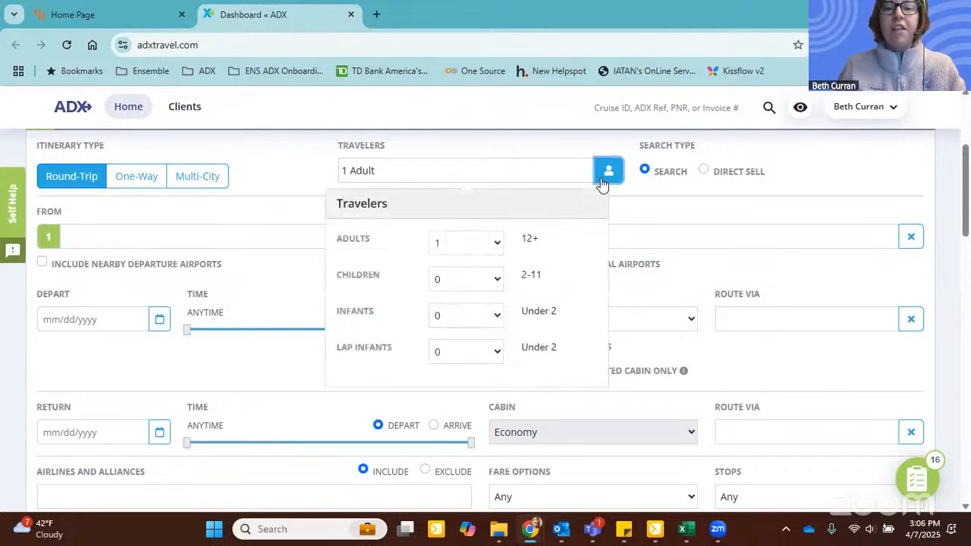
pyautogui.click(456, 244)
pyautogui.click(458, 286)
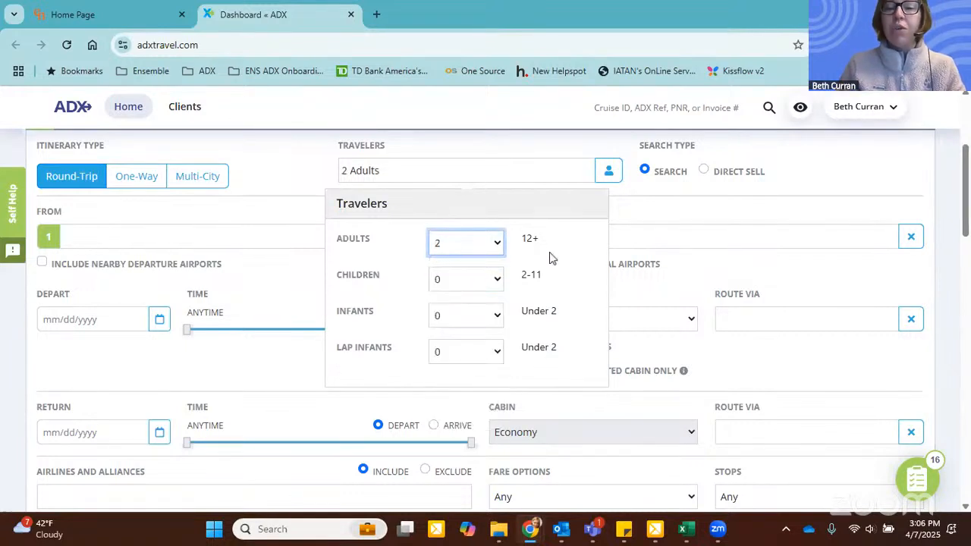
pyautogui.moveTo(520, 275); pyautogui.dragTo(545, 279)
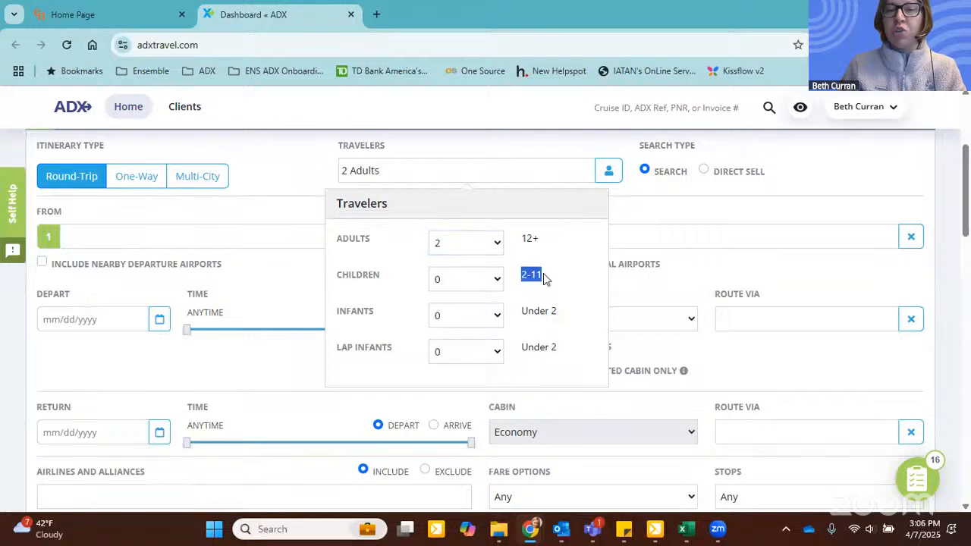
pyautogui.moveTo(519, 312); pyautogui.dragTo(561, 319)
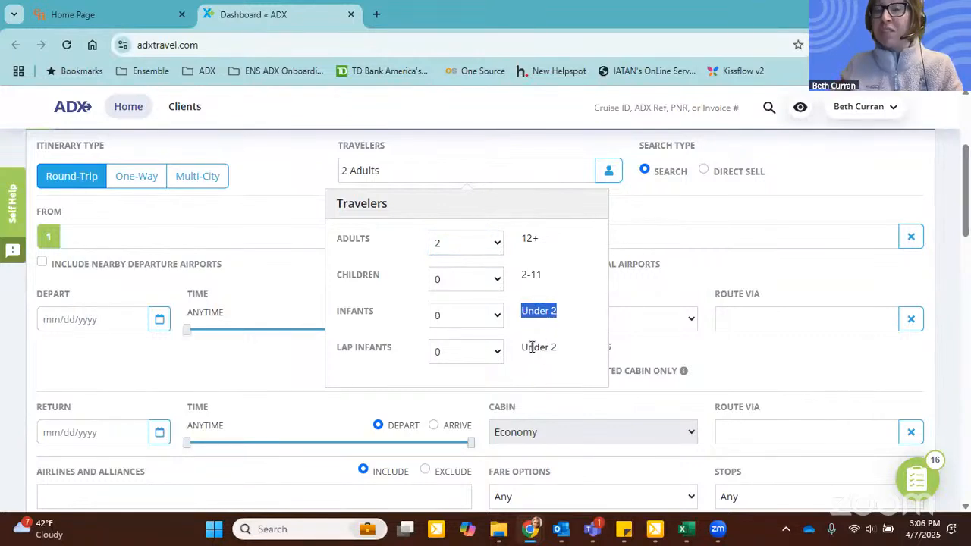
pyautogui.scroll(1, 531, 346)
pyautogui.scroll(-1, 535, 334)
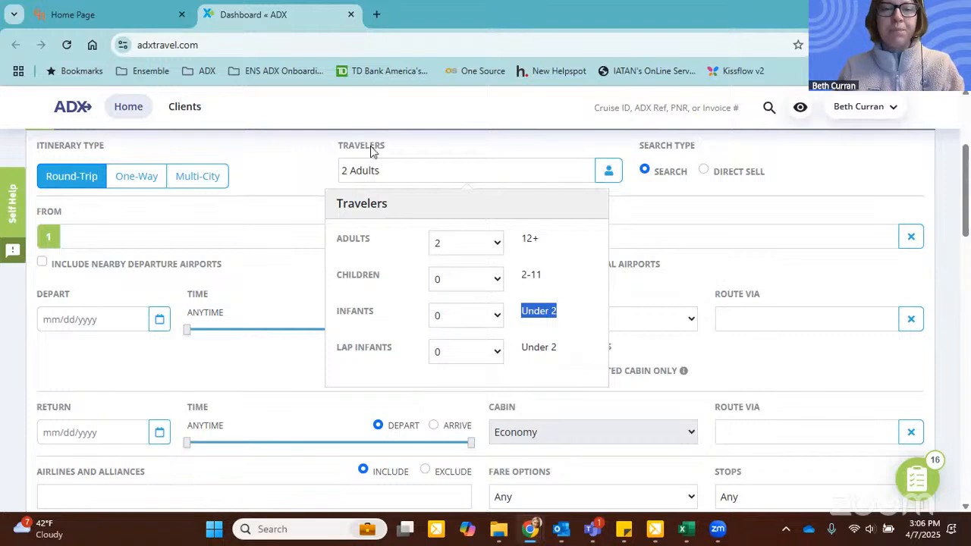
pyautogui.click(328, 153)
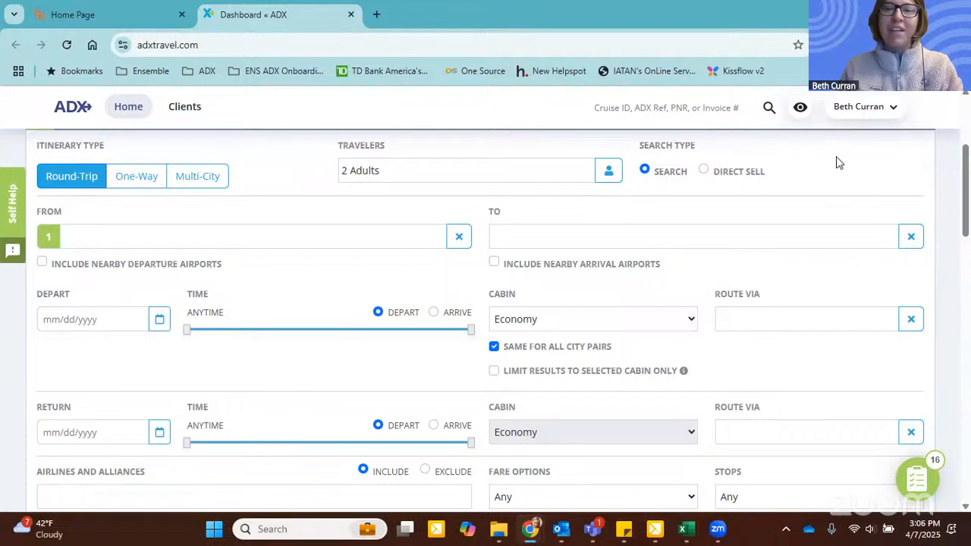
# Step: Set the departure airport to JFK, New York and the arrival airport to MXP Milan / Malpensa
pyautogui.scroll(-1, 836, 162)
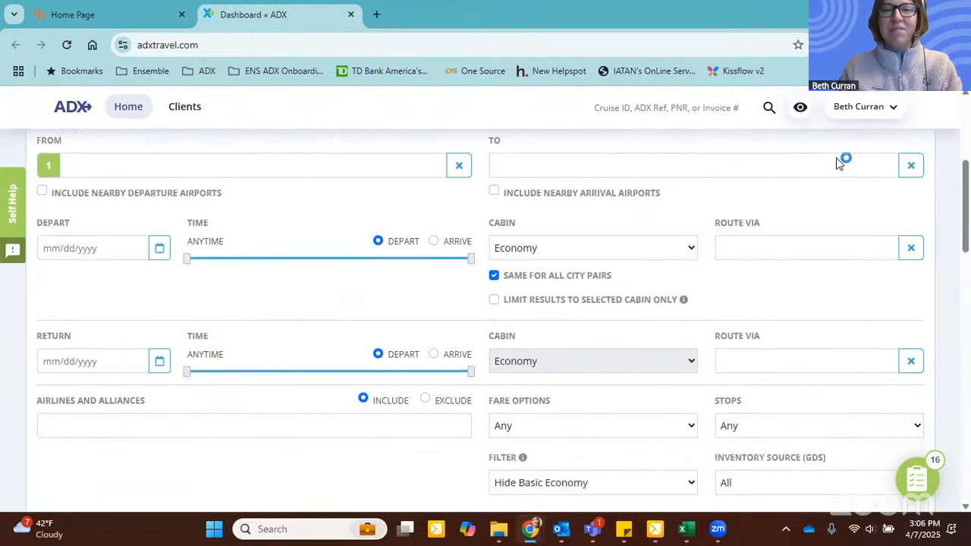
pyautogui.click(240, 175)
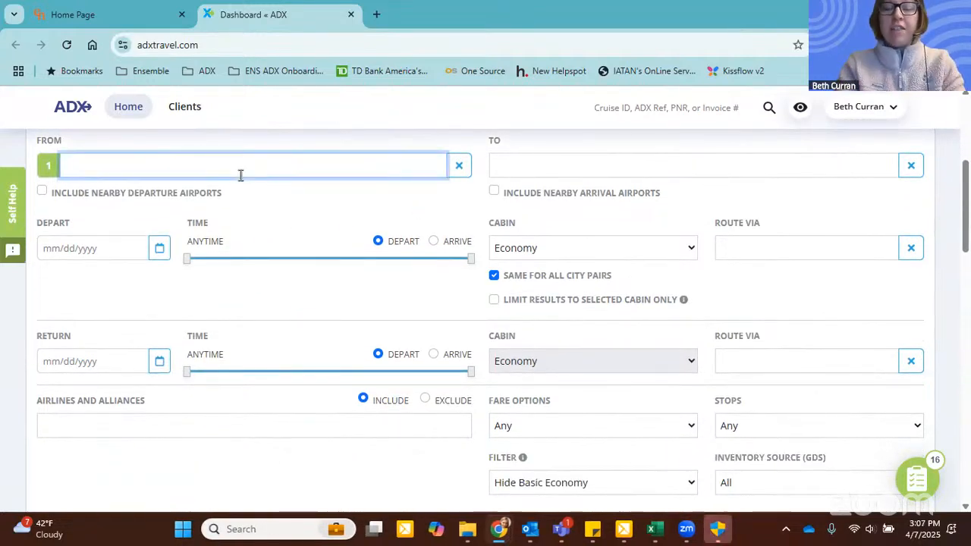
pyautogui.write('jfk')
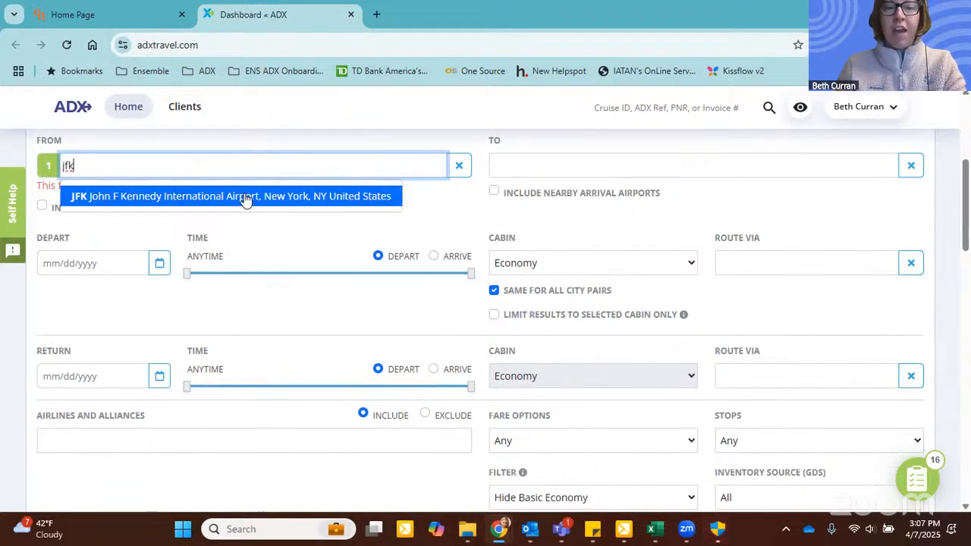
pyautogui.click(243, 195)
pyautogui.click(566, 164)
pyautogui.write('milan')
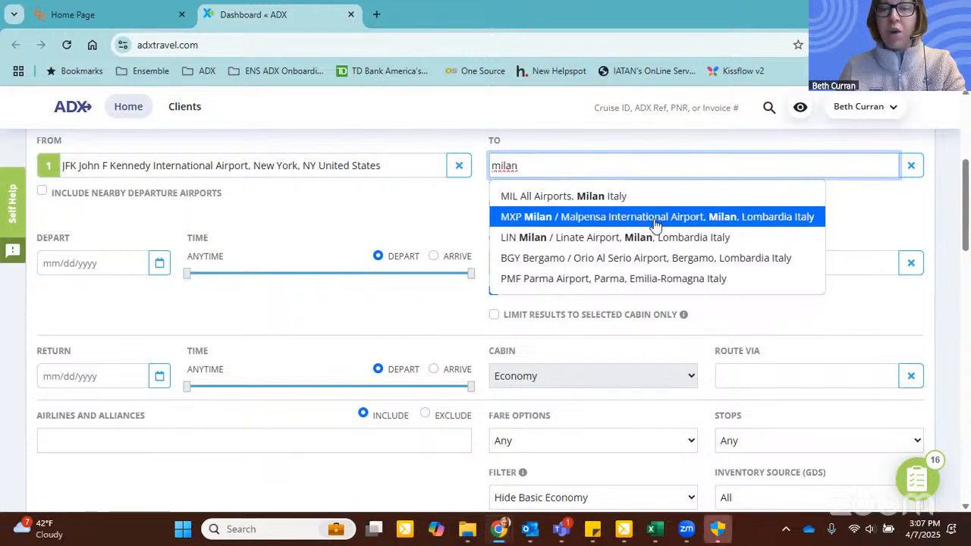
pyautogui.click(612, 217)
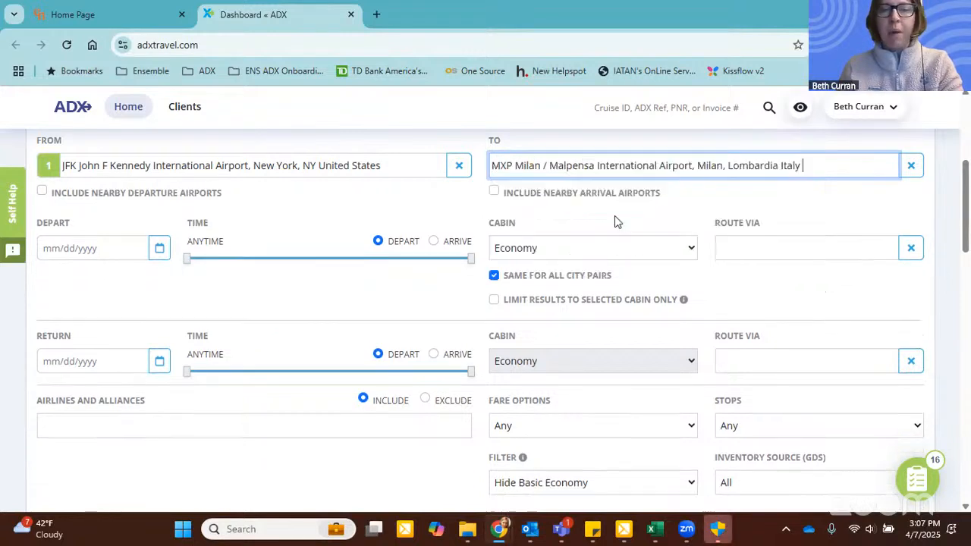
# Step: Set the departure date to 08/18/2025 and the return date to 08/23/2025
pyautogui.click(159, 248)
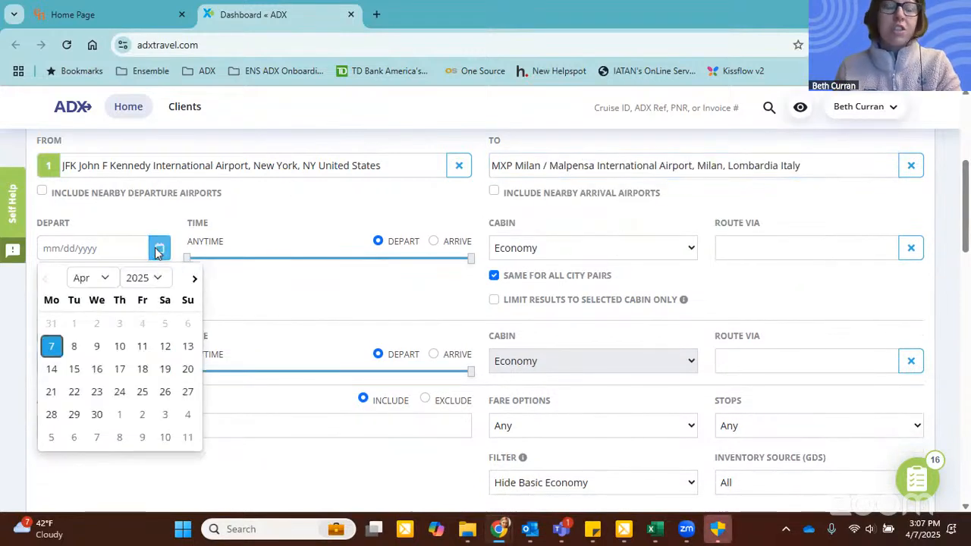
pyautogui.click(91, 278)
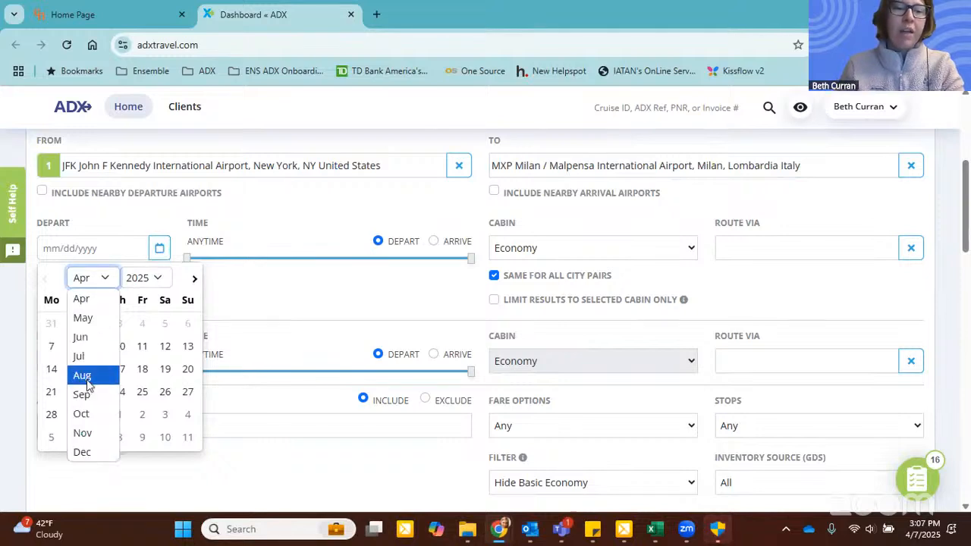
pyautogui.click(82, 375)
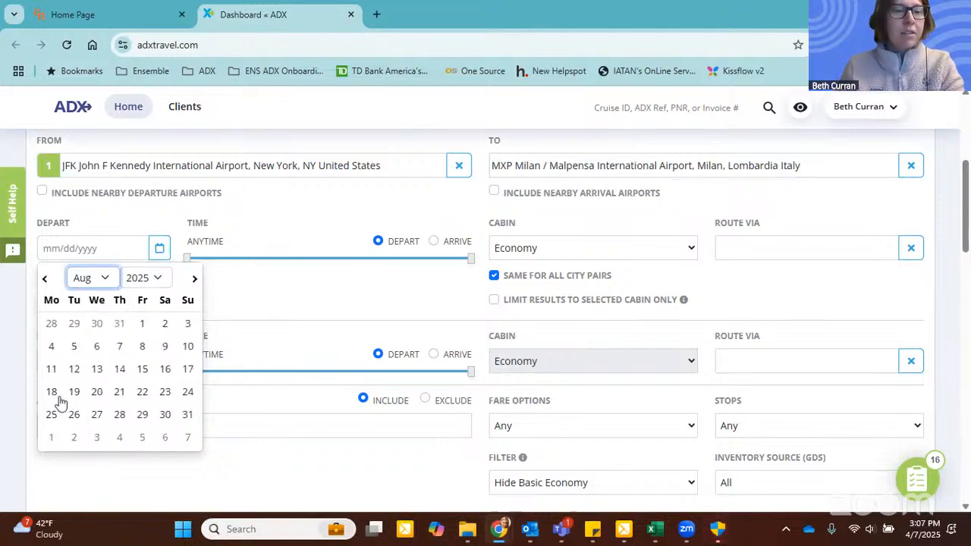
pyautogui.click(52, 393)
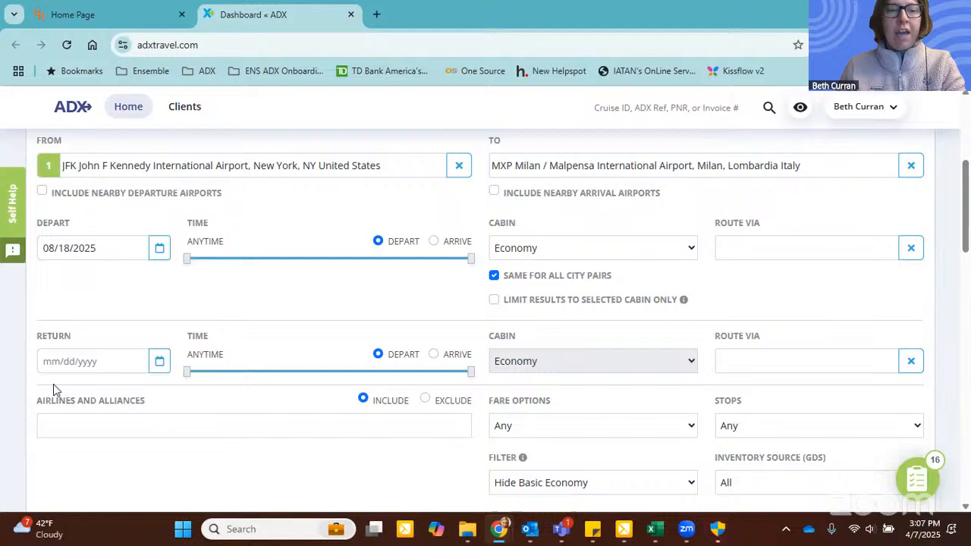
pyautogui.click(159, 361)
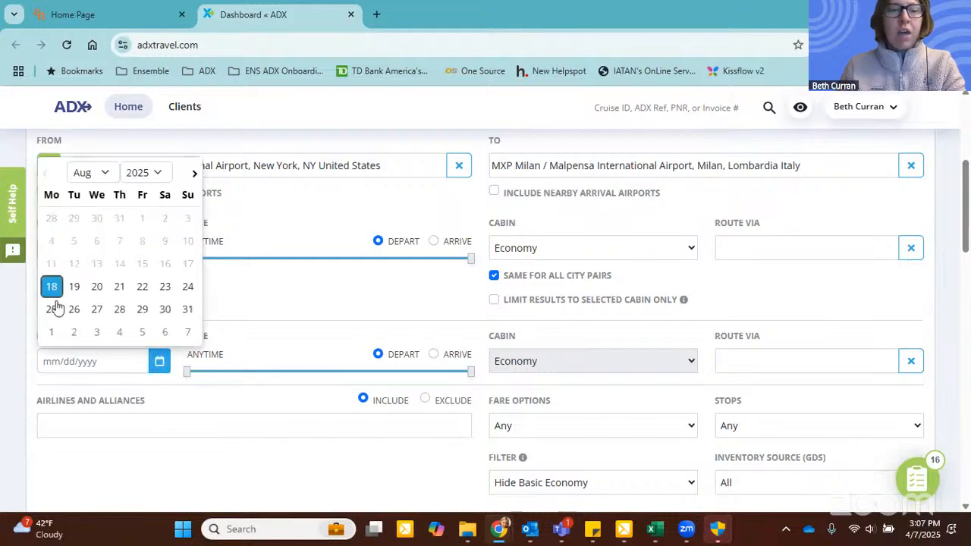
pyautogui.click(165, 288)
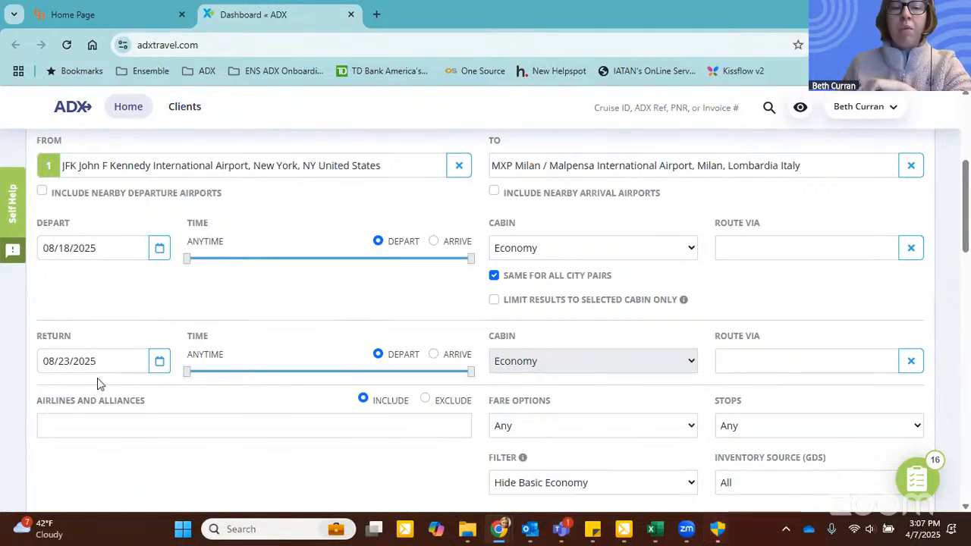
# Step: Limit the outbound departure time to 3PM - 12AM and the return departure time to 12AM - 12PM
pyautogui.moveTo(187, 258)
pyautogui.mouseDown()
pyautogui.moveTo(321, 253)
pyautogui.moveTo(210, 267)
pyautogui.moveTo(186, 260)
pyautogui.mouseUp()
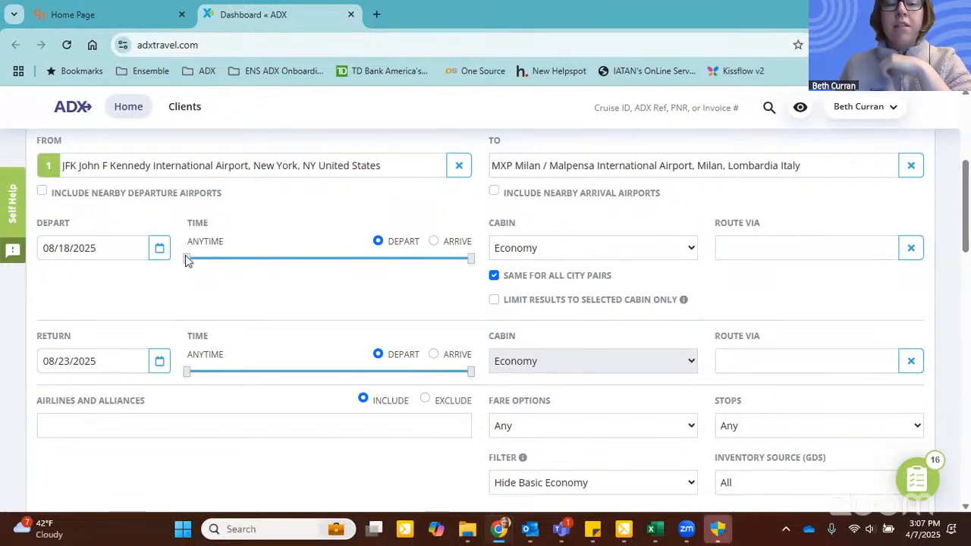
pyautogui.moveTo(187, 258); pyautogui.dragTo(368, 263)
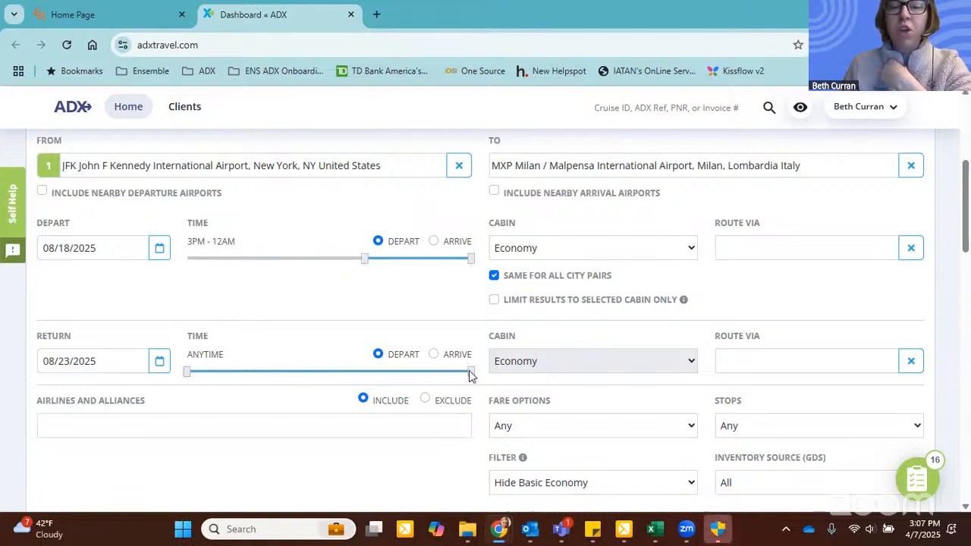
pyautogui.moveTo(470, 372); pyautogui.dragTo(330, 374)
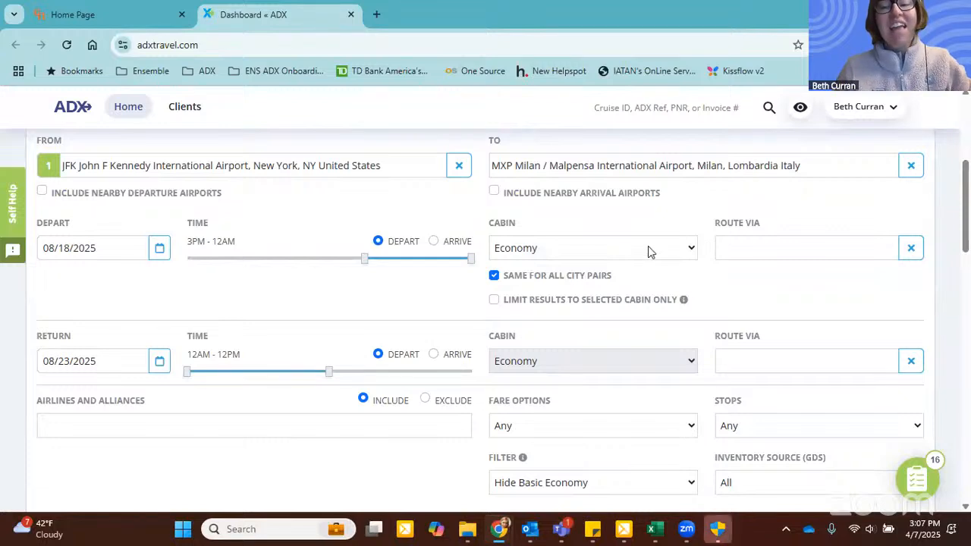
# Step: Set the cabin for all city pairs to Premium Economy
pyautogui.moveTo(493, 223); pyautogui.dragTo(515, 224)
pyautogui.click(605, 255)
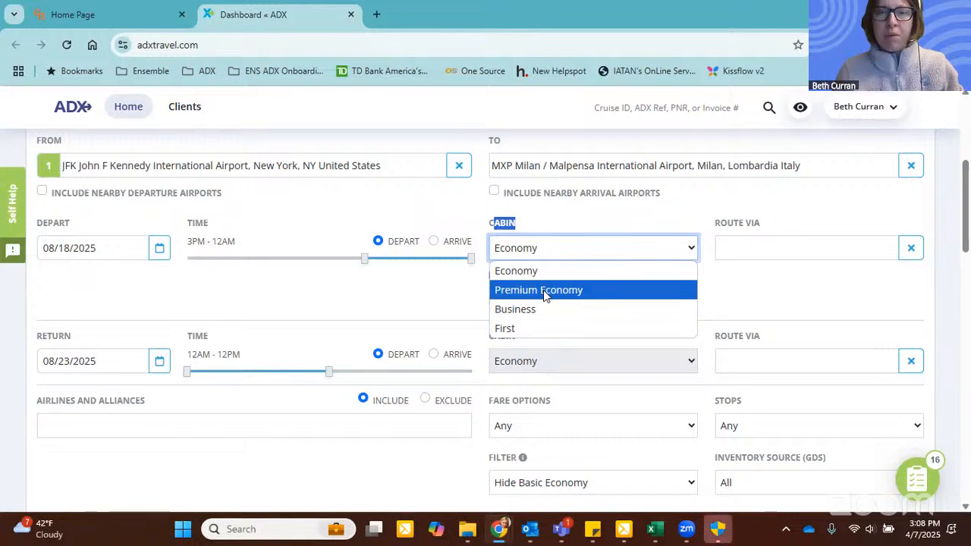
pyautogui.click(544, 296)
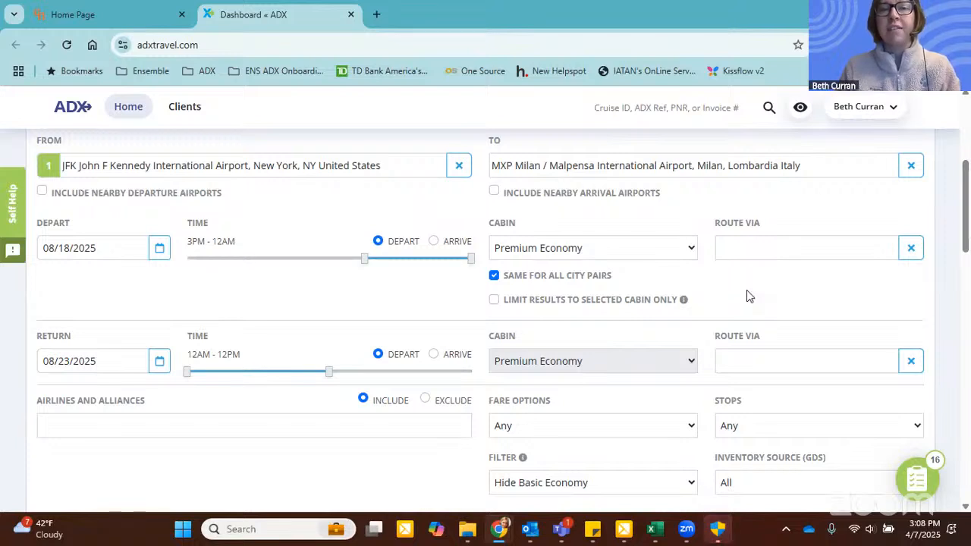
pyautogui.click(739, 238)
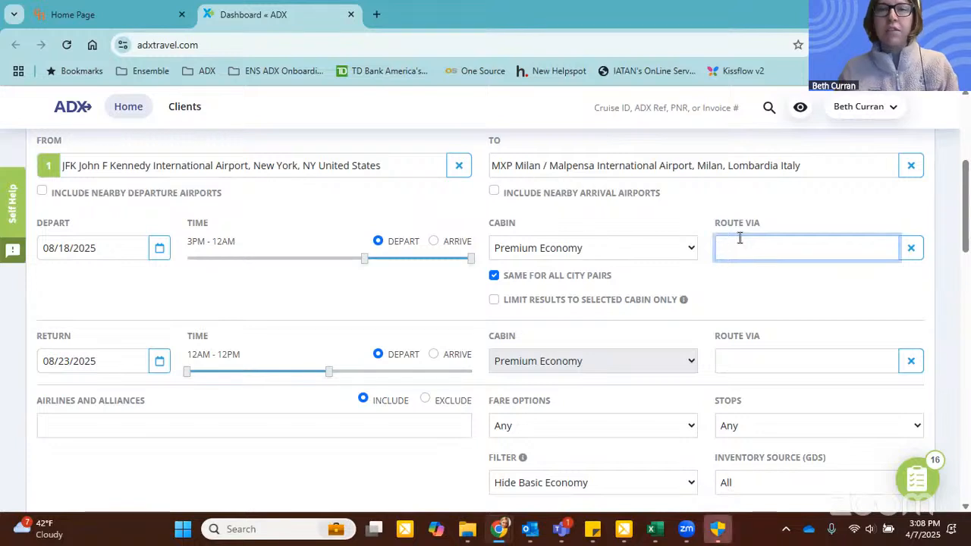
pyautogui.click(752, 276)
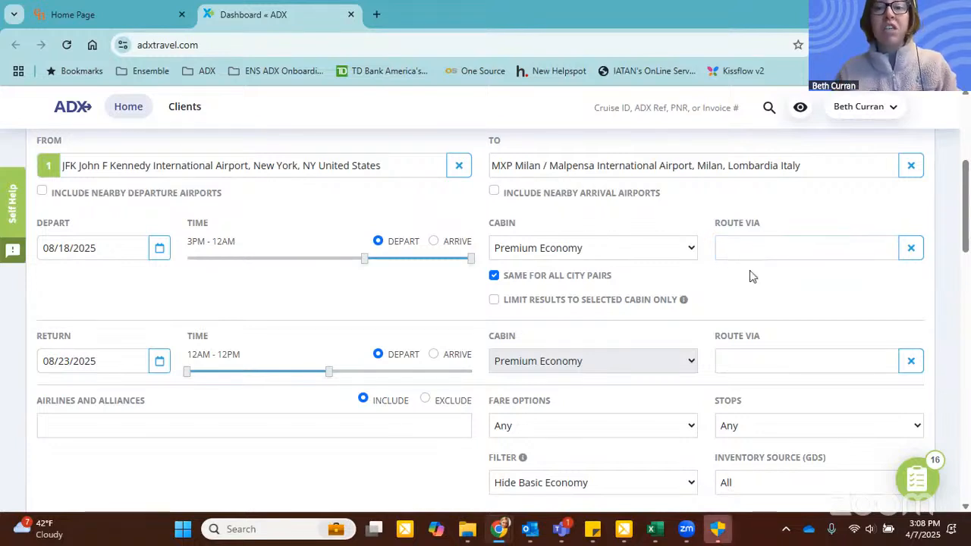
# Step: Restrict the flight search to nonstop flights
pyautogui.scroll(-3, 749, 270)
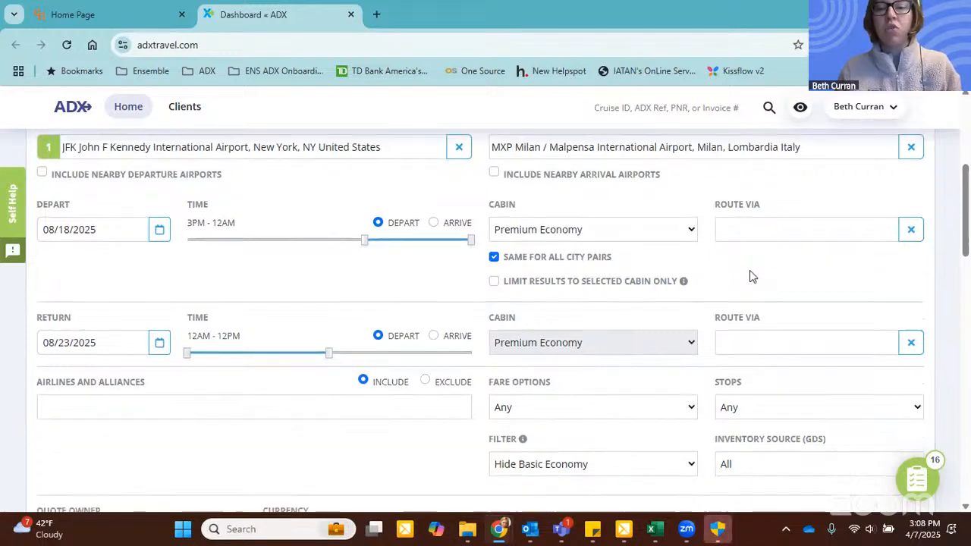
pyautogui.click(745, 213)
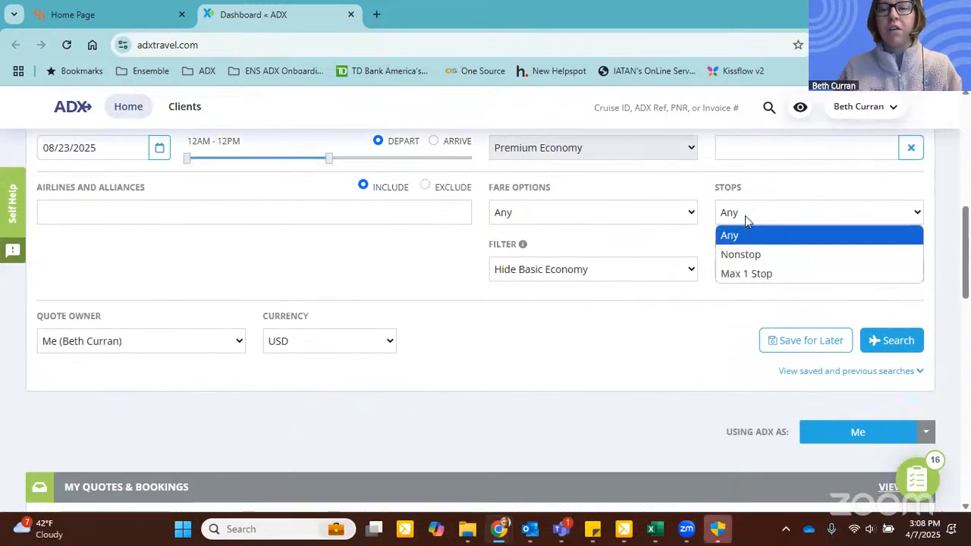
pyautogui.click(760, 258)
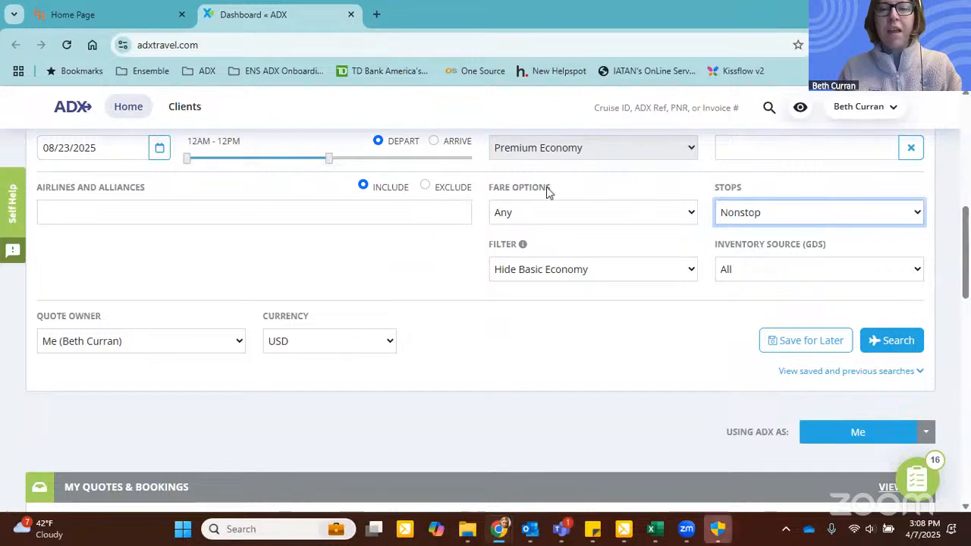
# Step: Review the available fare options and the basic economy filter choices, keeping Hide Basic Economy selected
pyautogui.click(508, 216)
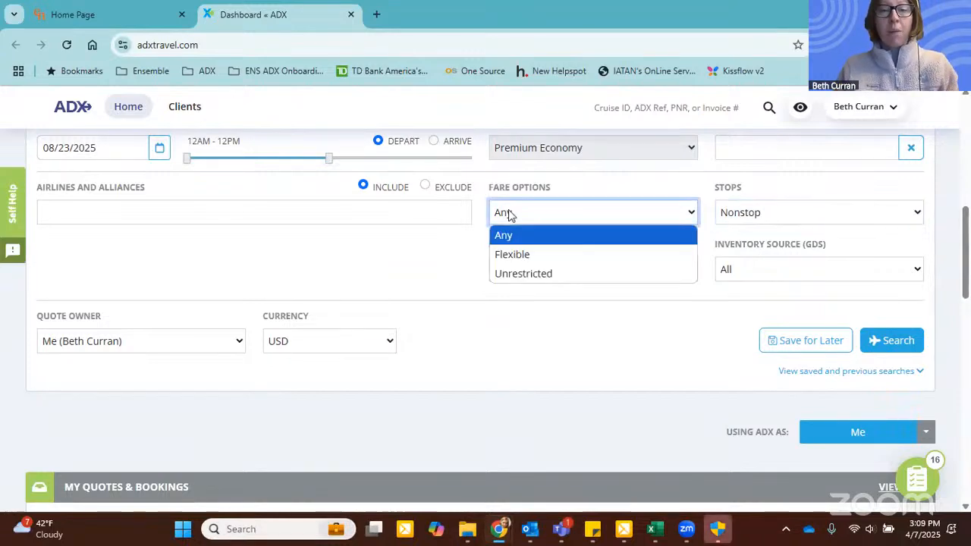
pyautogui.click(480, 254)
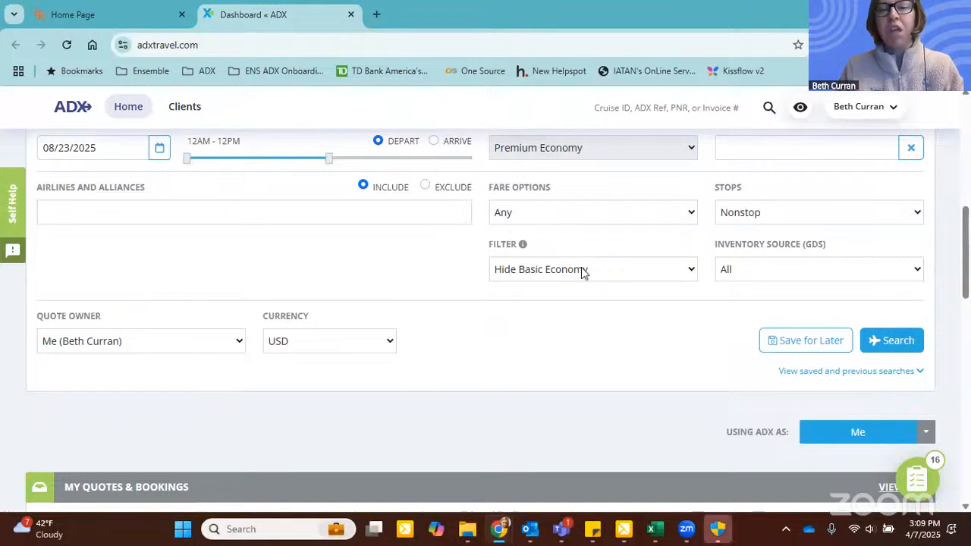
pyautogui.click(639, 271)
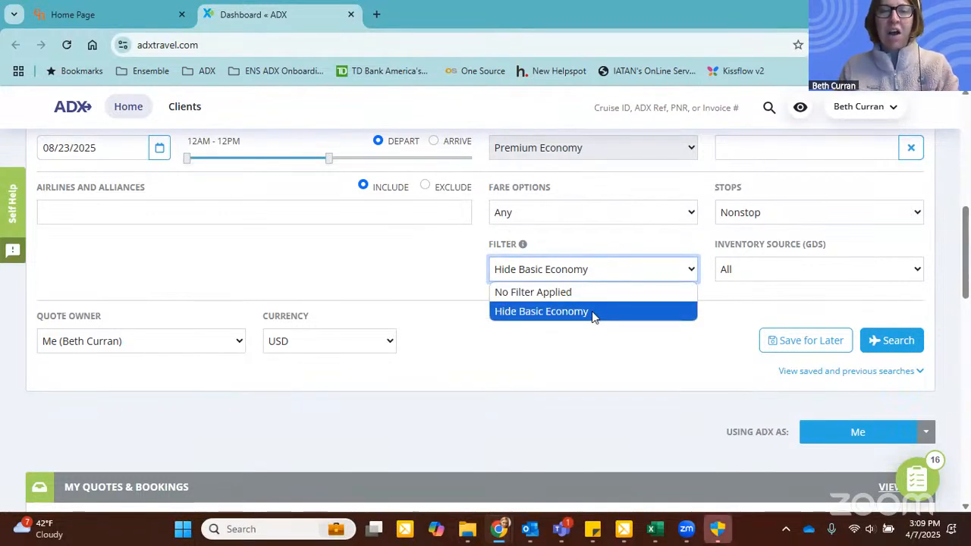
pyautogui.click(592, 311)
pyautogui.click(595, 317)
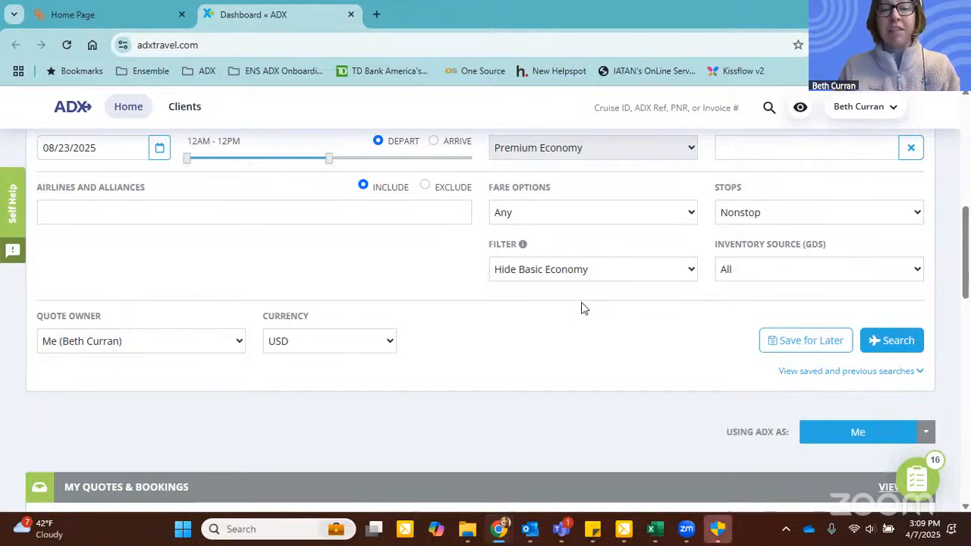
pyautogui.click(576, 274)
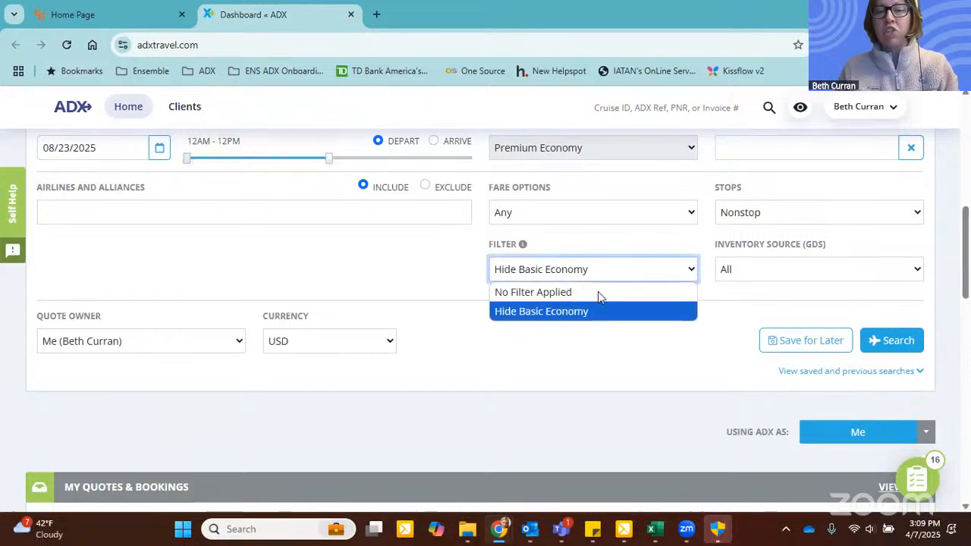
pyautogui.click(615, 339)
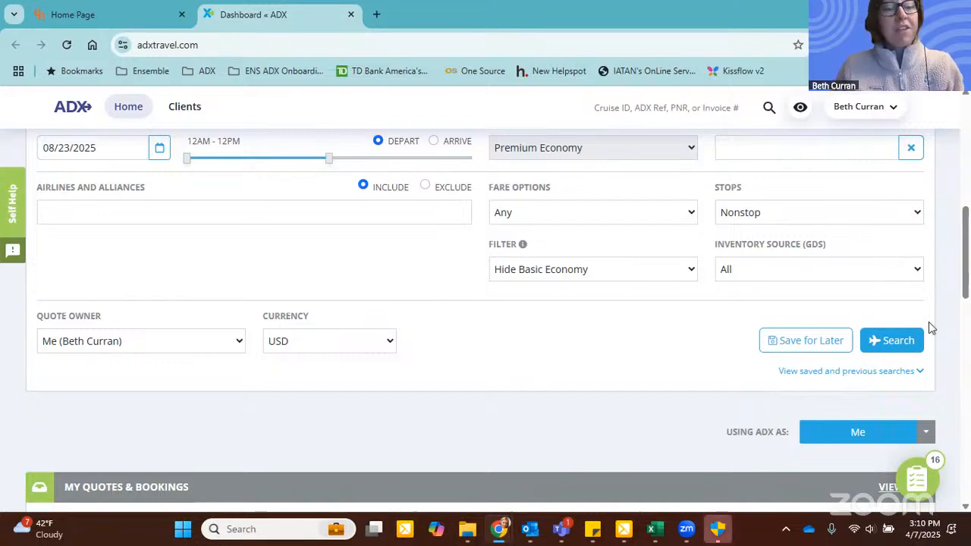
# Step: Run the flight search and examine the airline price matrix for the first city pair
pyautogui.click(914, 341)
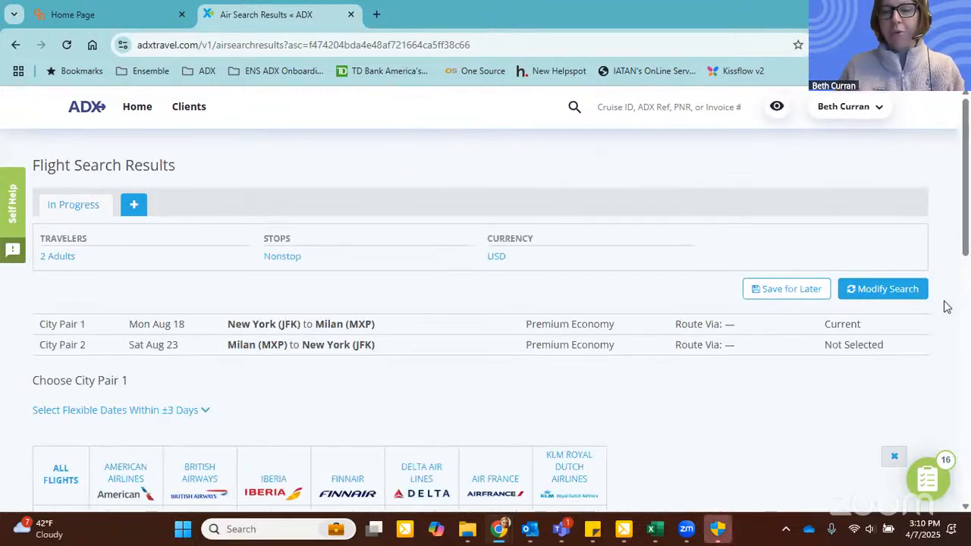
pyautogui.scroll(-3, 782, 237)
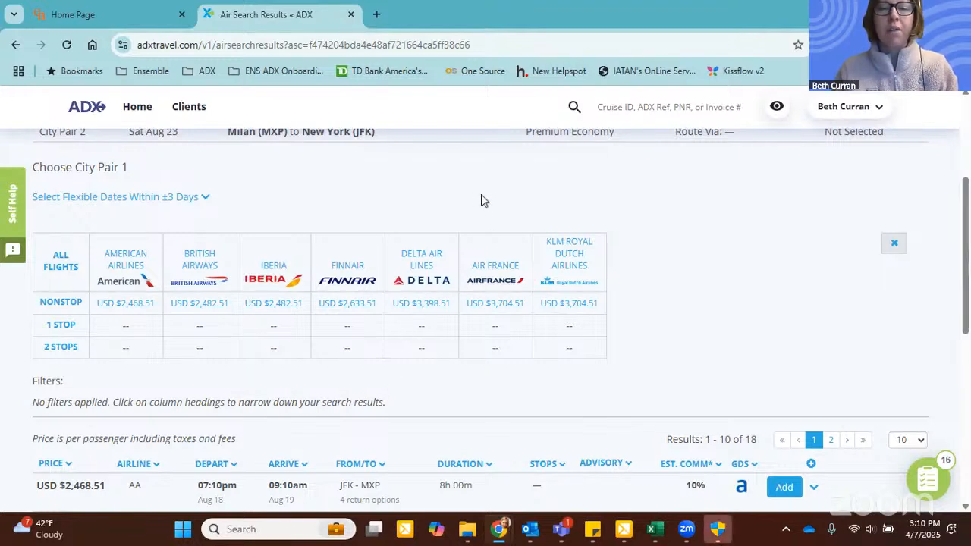
# Step: Show the flexible-date fare grid within ±3 days for the first city pair
pyautogui.scroll(-1, 480, 195)
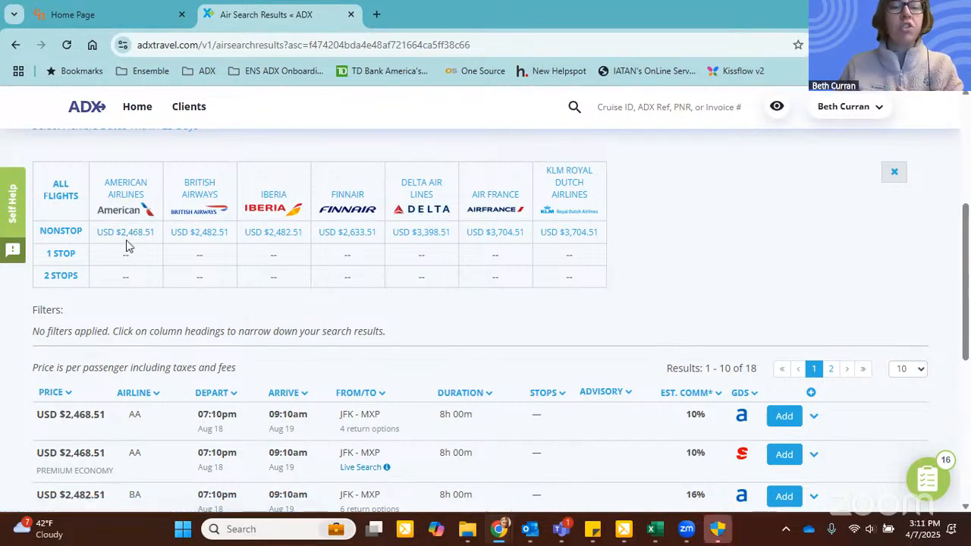
pyautogui.scroll(-1, 152, 259)
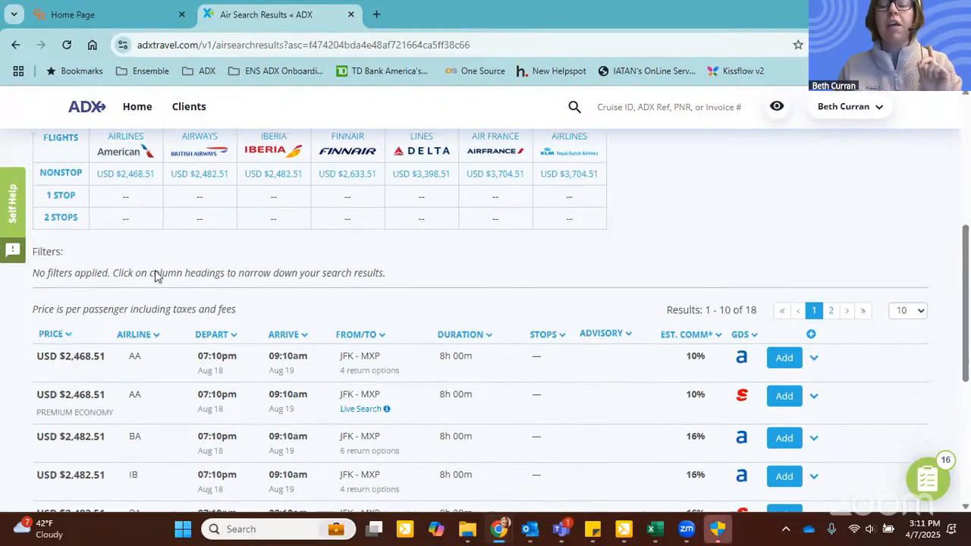
pyautogui.scroll(1, 155, 270)
pyautogui.scroll(2, 162, 180)
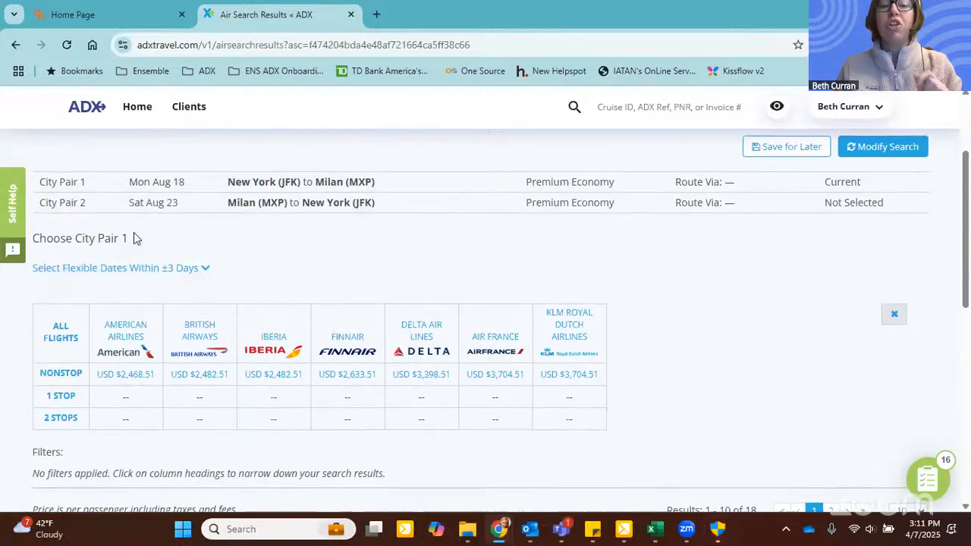
pyautogui.click(149, 273)
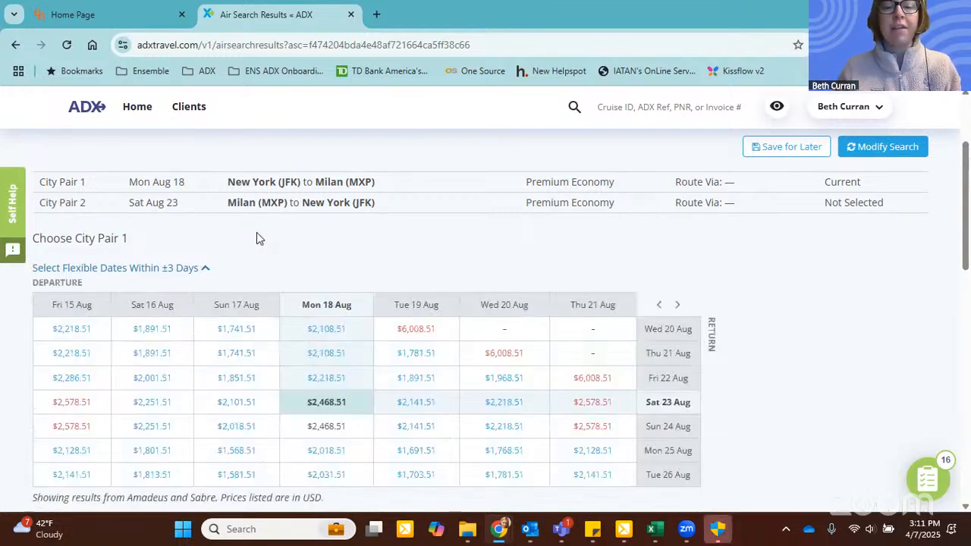
# Step: Filter the outbound flight results to the Sabre GDS only by excluding Amadeus, and dismiss the chat notification
pyautogui.scroll(-1, 441, 225)
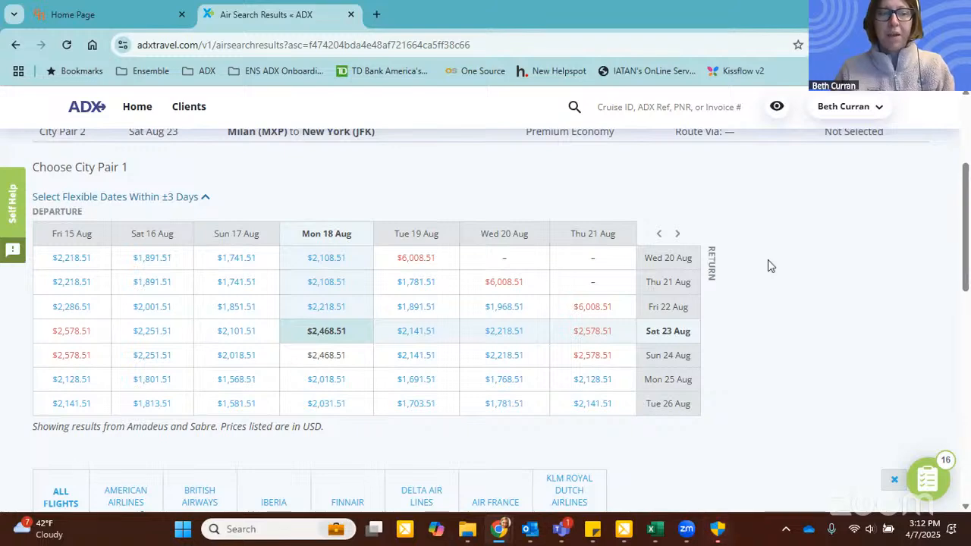
pyautogui.scroll(-4, 774, 216)
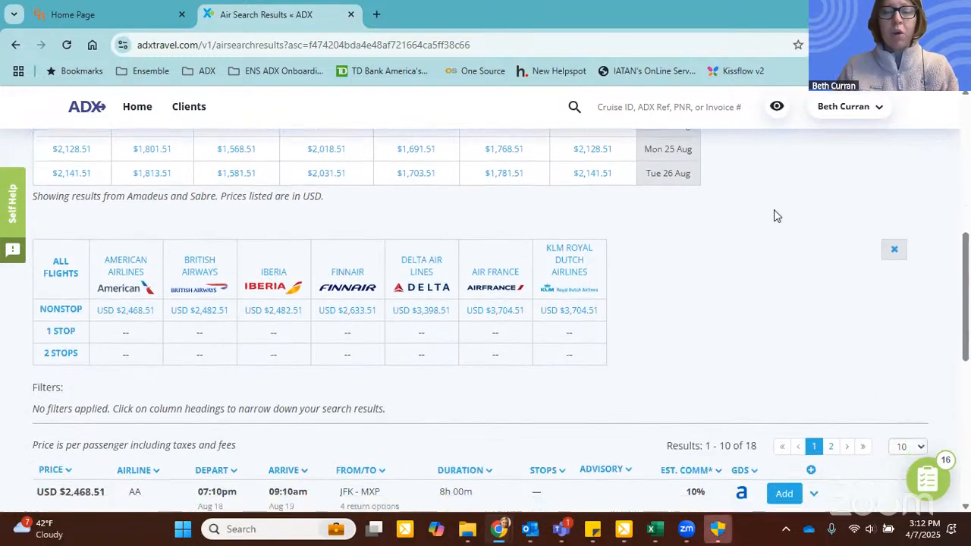
pyautogui.scroll(-2, 774, 216)
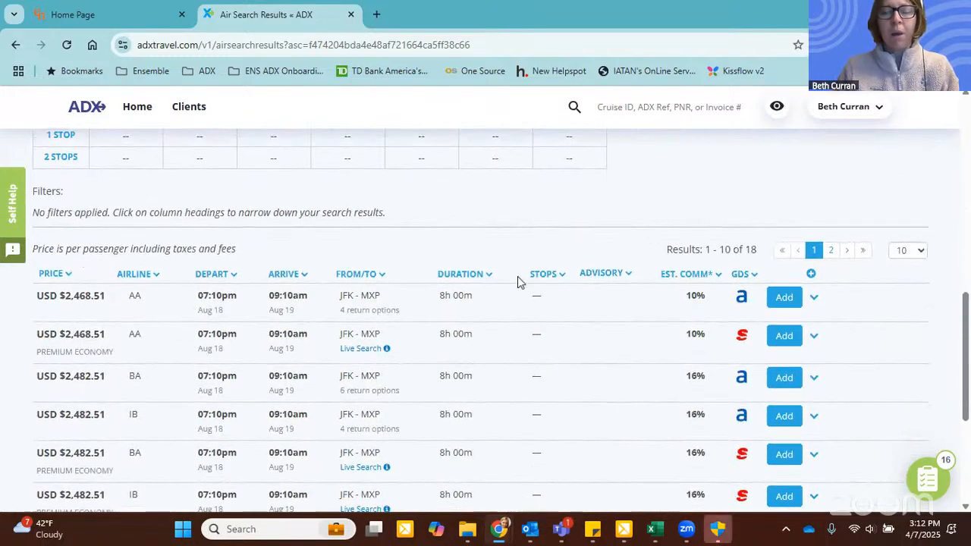
pyautogui.click(740, 275)
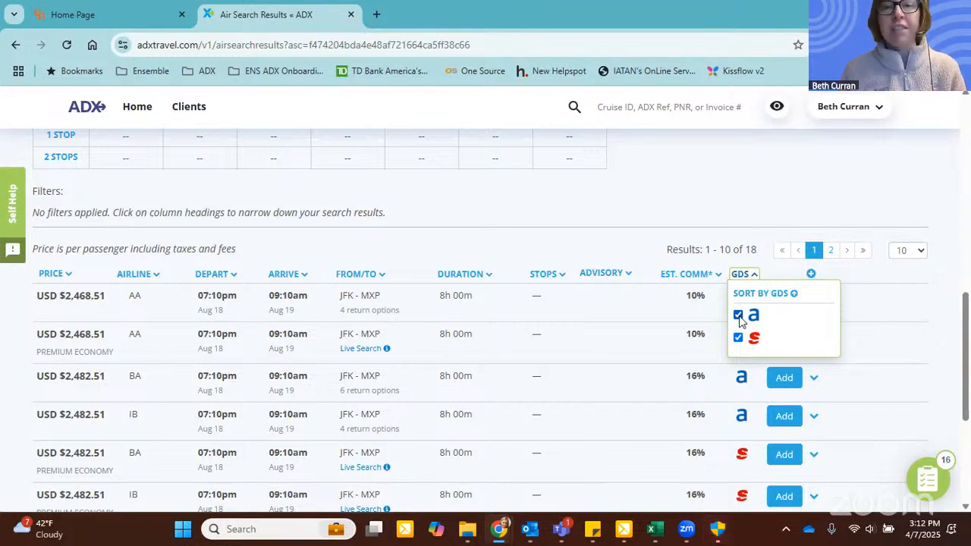
pyautogui.click(739, 316)
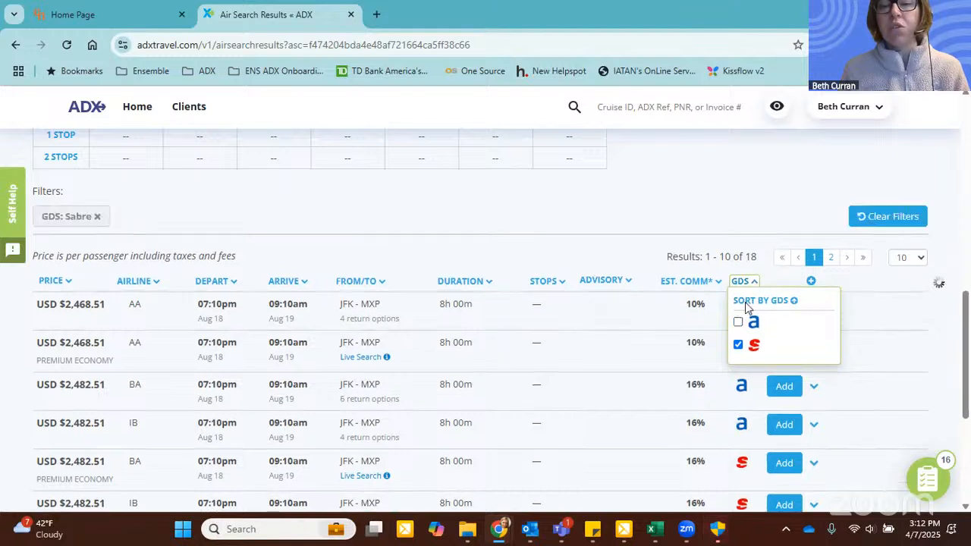
pyautogui.click(739, 189)
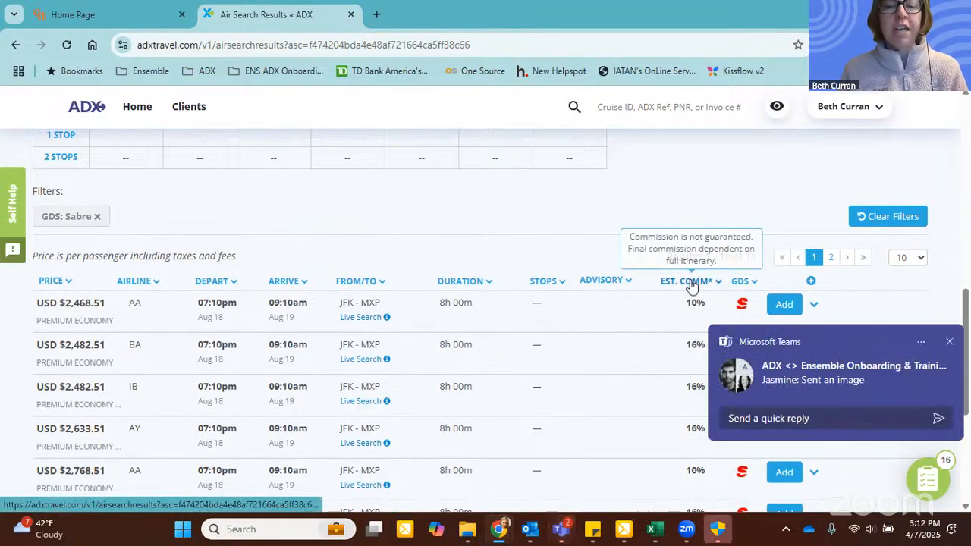
pyautogui.click(949, 342)
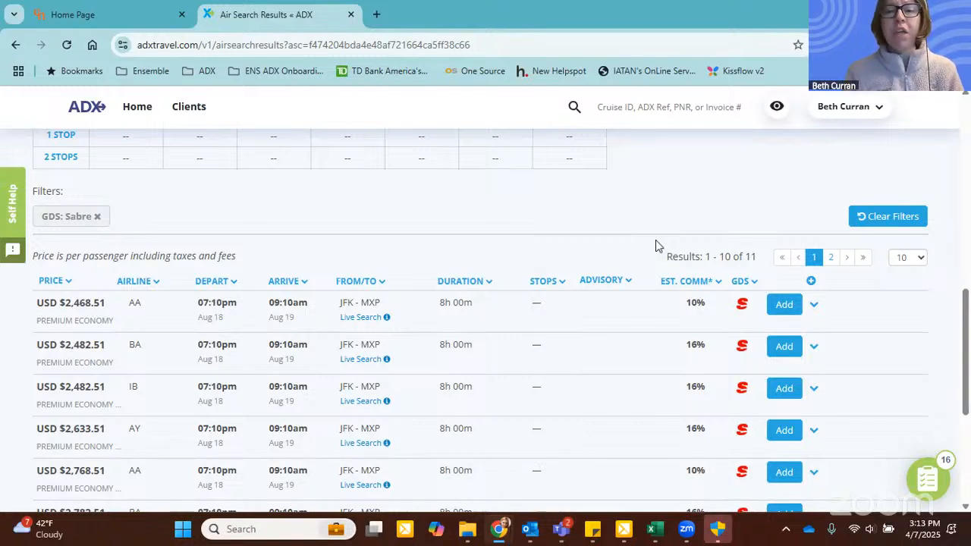
# Step: Hide the commissions, markups and other sensitive information, and display them again
pyautogui.click(777, 109)
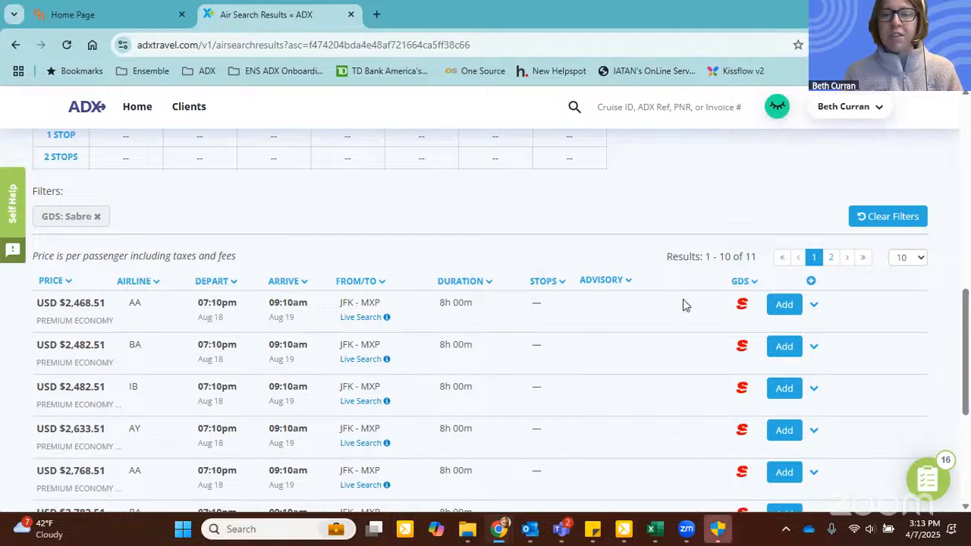
pyautogui.click(776, 107)
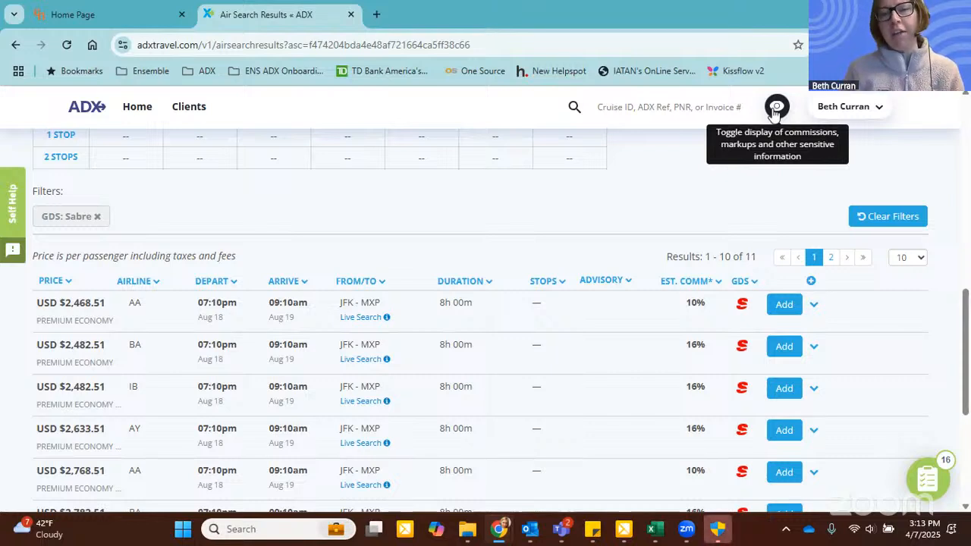
# Step: Sort the outbound flights by estimated commission from highest to lowest
pyautogui.scroll(-1, 697, 167)
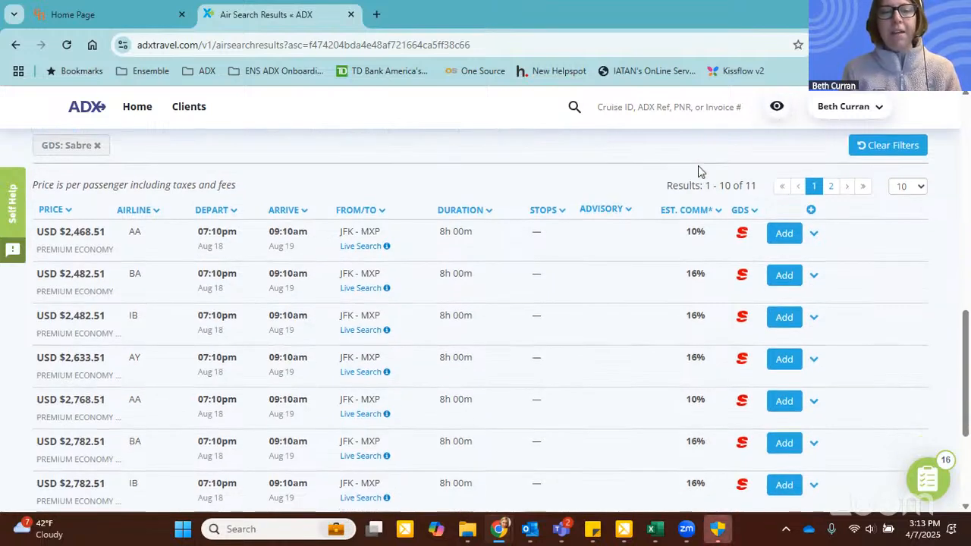
pyautogui.click(694, 211)
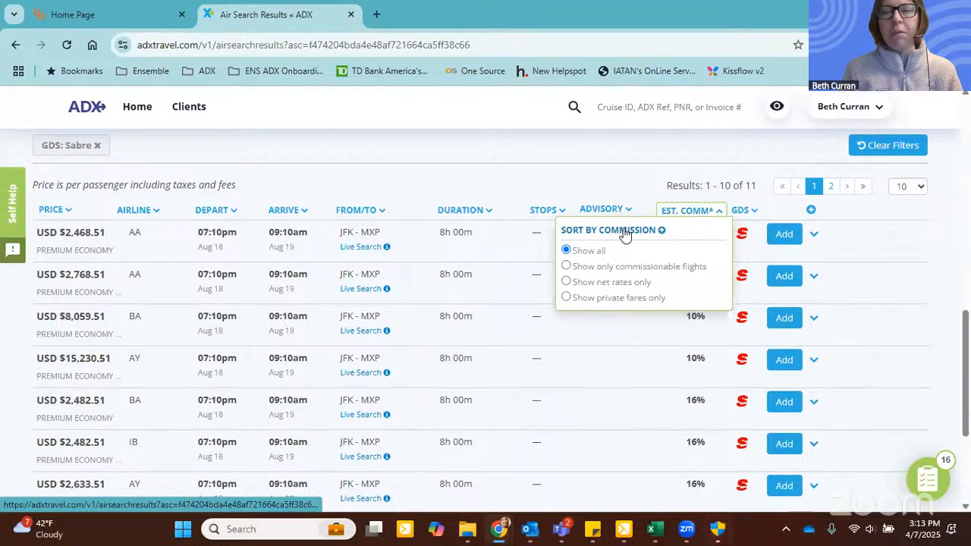
pyautogui.click(643, 142)
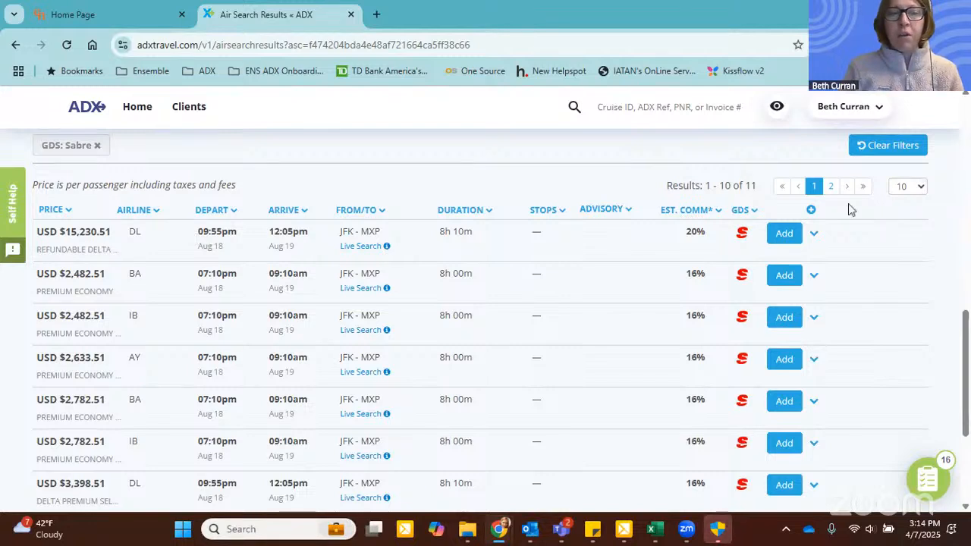
# Step: Examine the flight details of the refundable Delta fare with the 20% estimated commission, and collapse them again
pyautogui.click(813, 231)
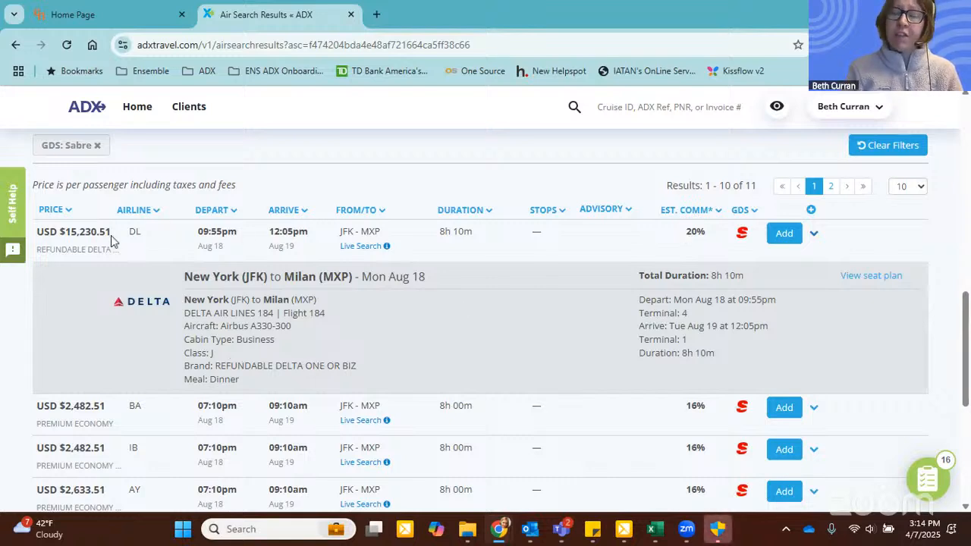
pyautogui.click(814, 235)
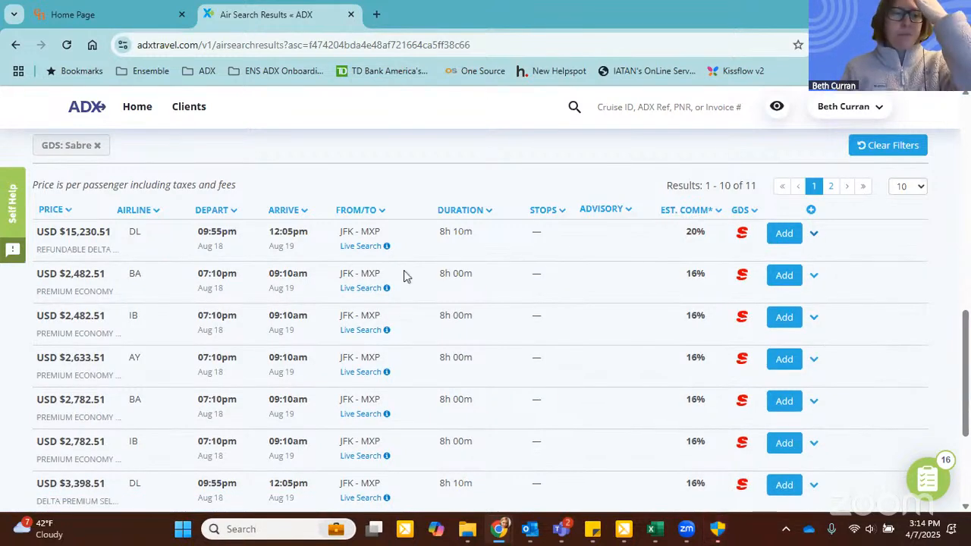
# Step: Check the details of the USD $2,468.51 American Airlines Premium Economy flight from JFK to MXP and add it as the outbound flight
pyautogui.scroll(-1, 174, 274)
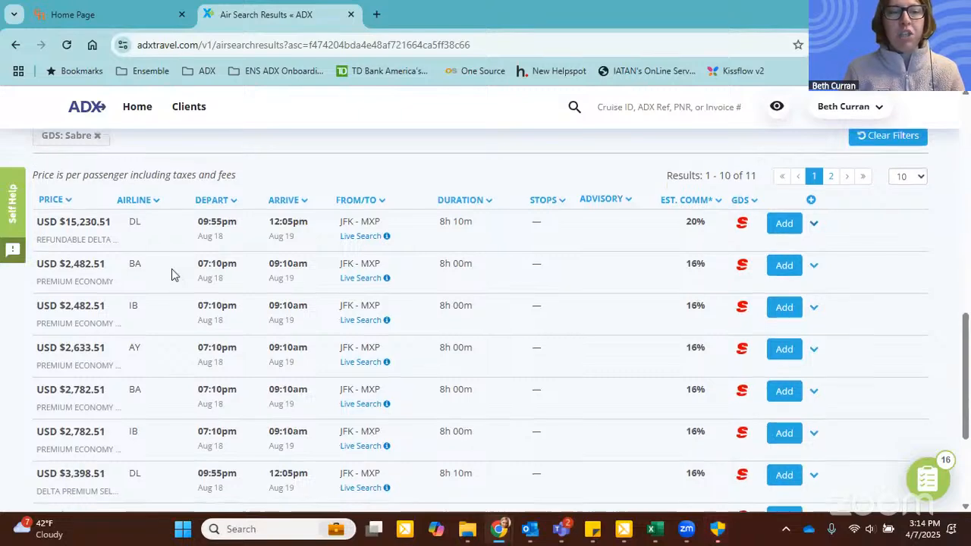
pyautogui.scroll(-1, 145, 254)
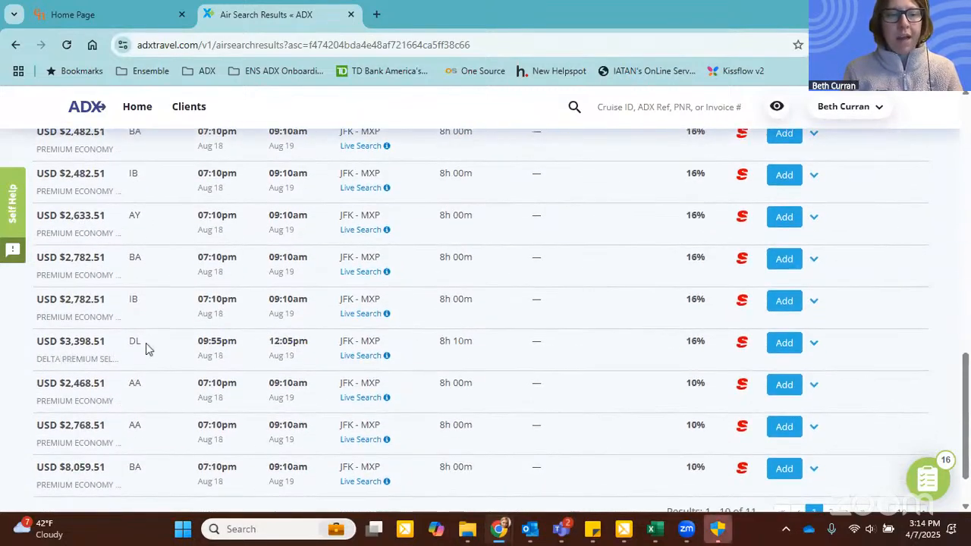
pyautogui.scroll(-1, 145, 346)
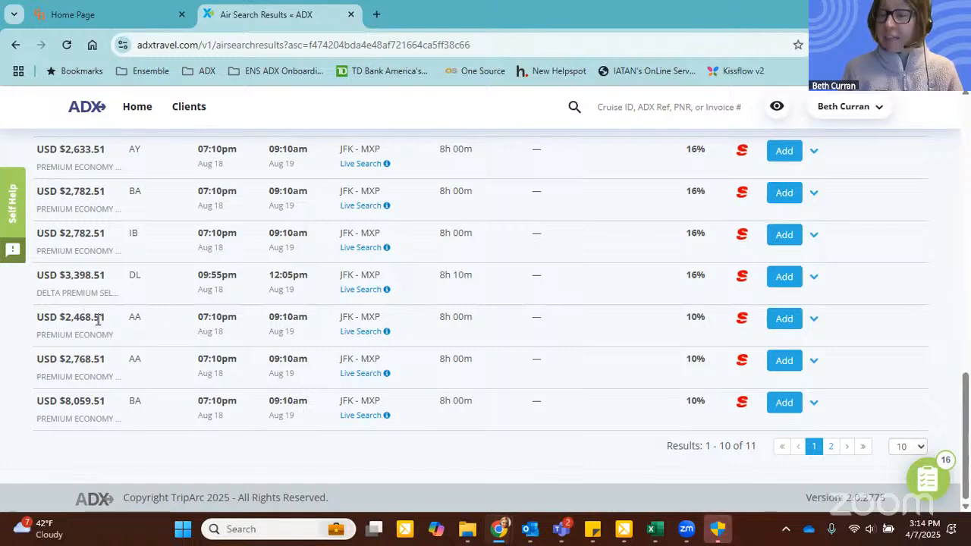
pyautogui.click(813, 319)
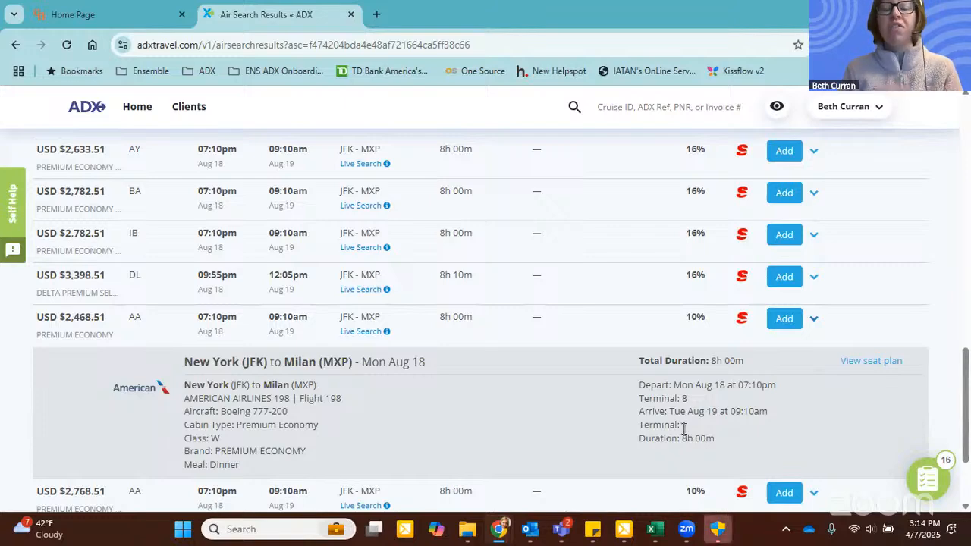
pyautogui.click(784, 320)
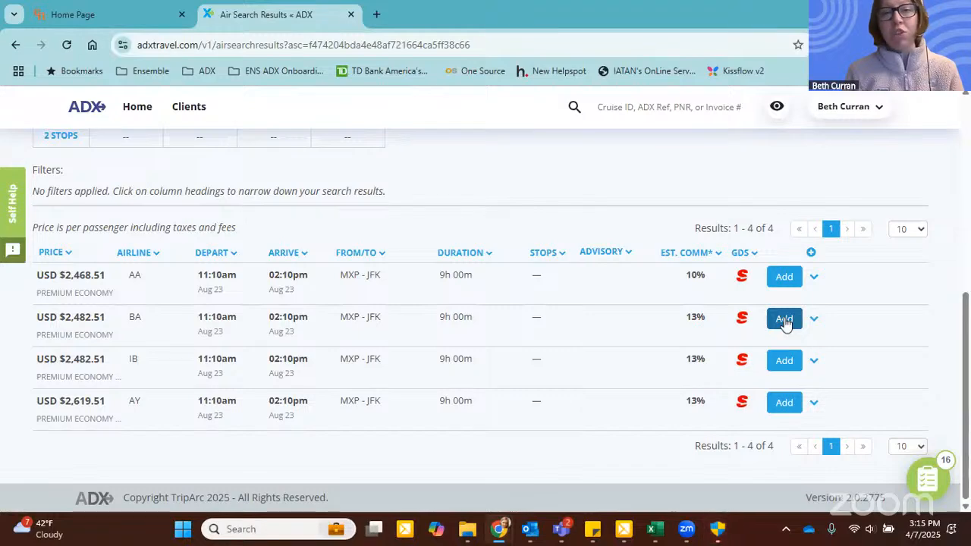
# Step: Add the USD $2,468.51 American Airlines Premium Economy flight departing Milan at 11:10am on Aug 23 as the return flight
pyautogui.scroll(4, 785, 323)
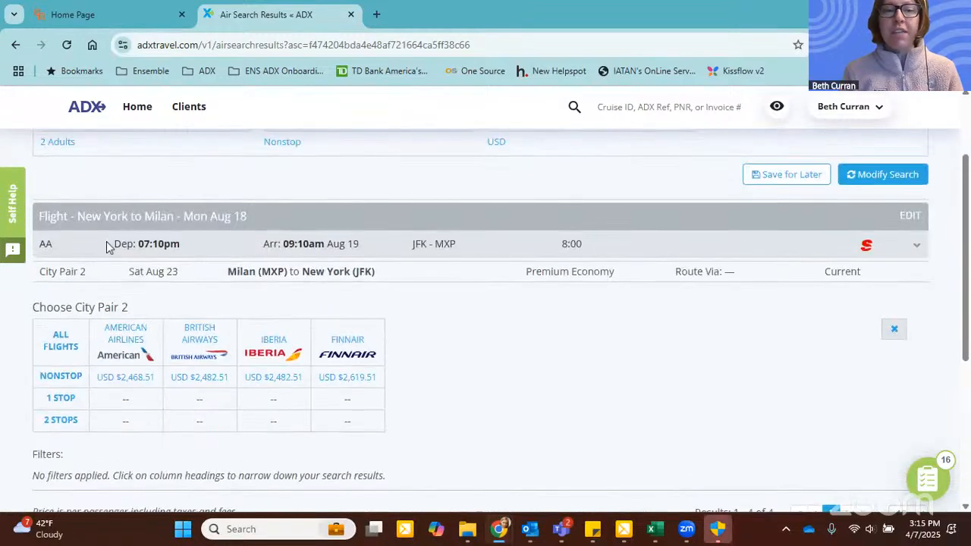
pyautogui.scroll(-2, 602, 330)
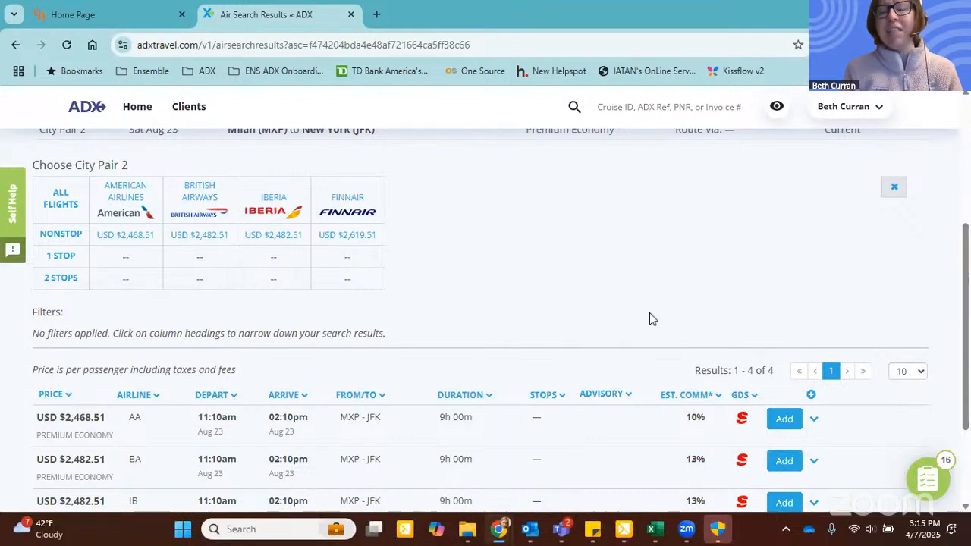
pyautogui.scroll(-1, 639, 277)
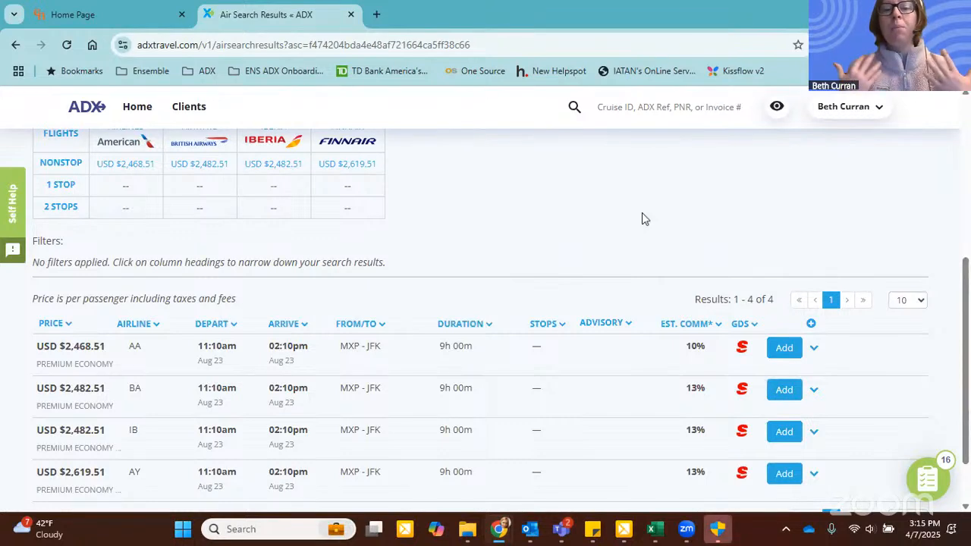
pyautogui.scroll(-1, 629, 225)
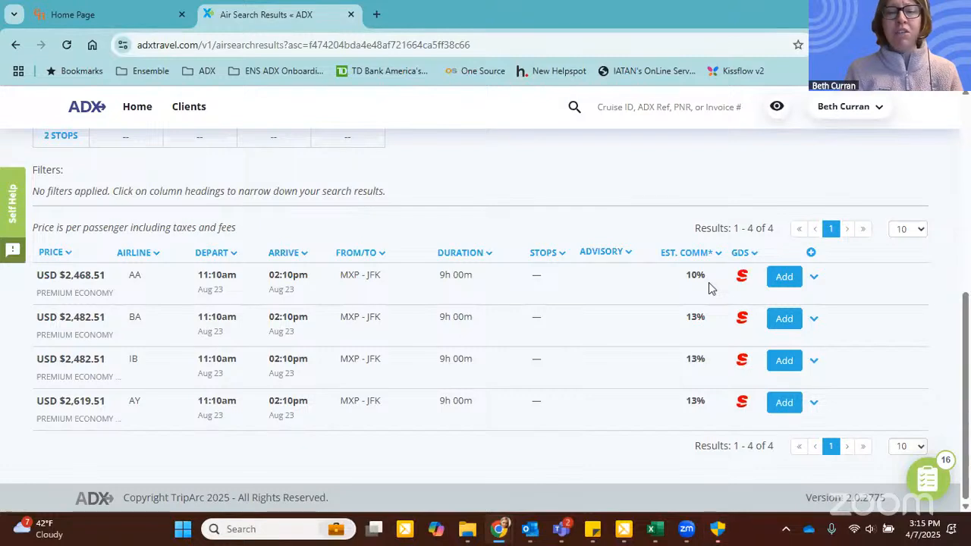
pyautogui.click(783, 276)
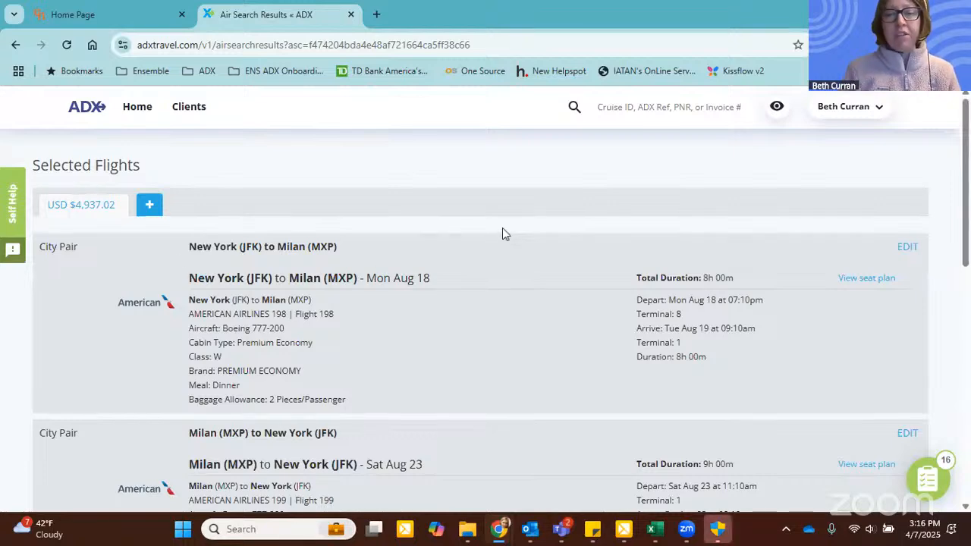
# Step: Review the selected flights, all alternate fare brands, and the cost and estimated commission of the selected fare
pyautogui.scroll(-1, 502, 229)
pyautogui.scroll(-3, 502, 229)
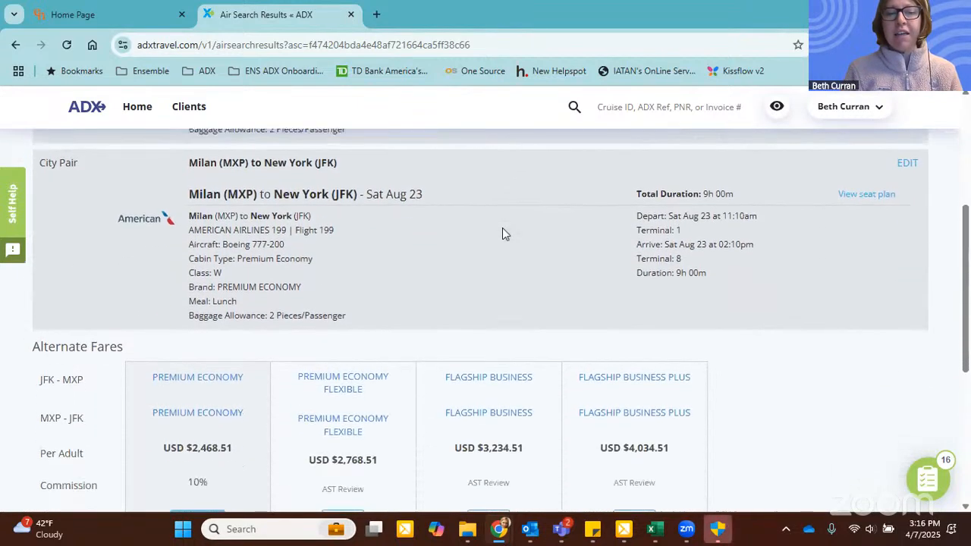
pyautogui.moveTo(21, 340); pyautogui.dragTo(127, 336)
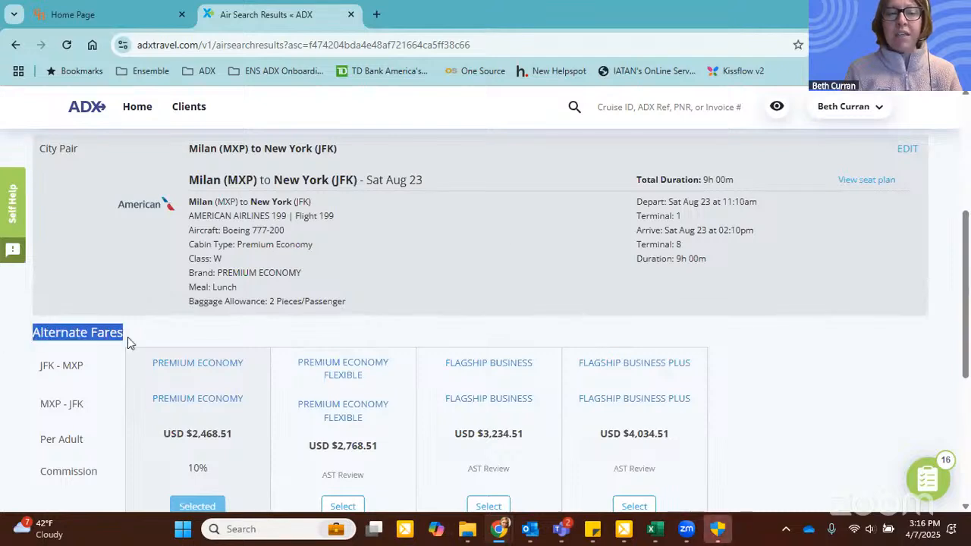
pyautogui.scroll(-1, 267, 295)
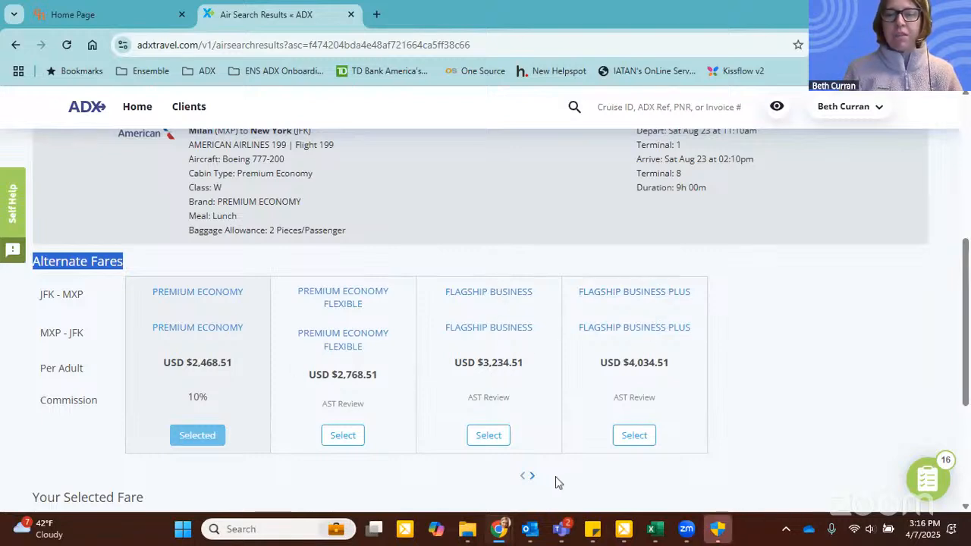
pyautogui.click(531, 476)
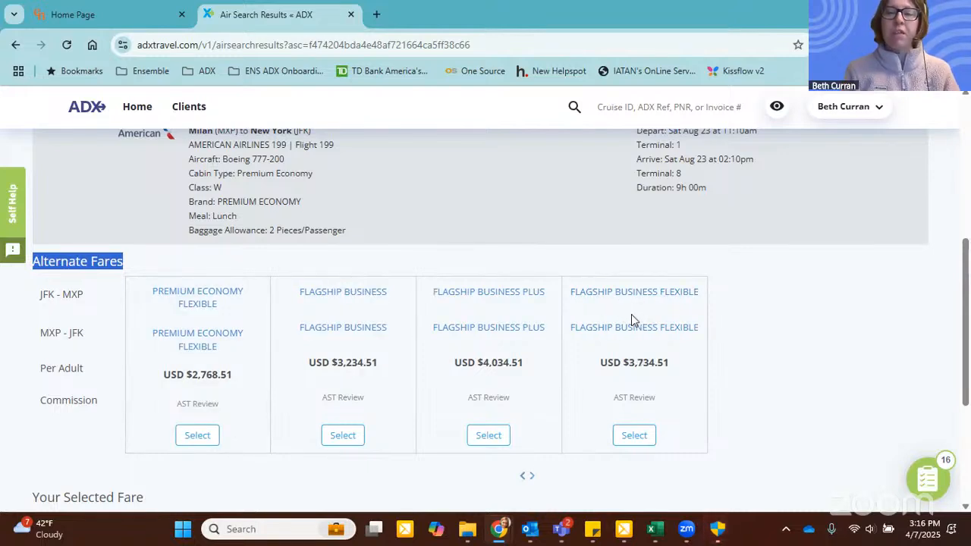
pyautogui.click(521, 477)
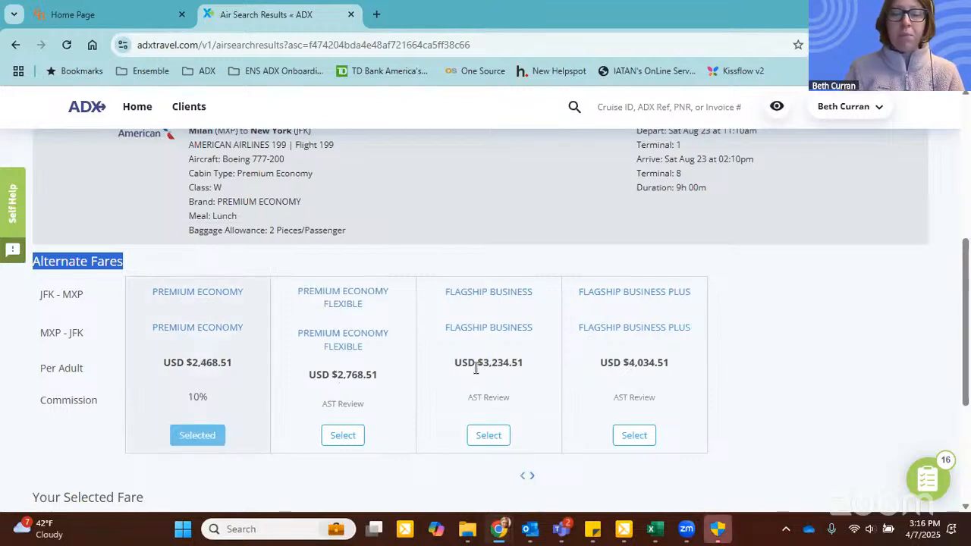
pyautogui.scroll(-3, 476, 367)
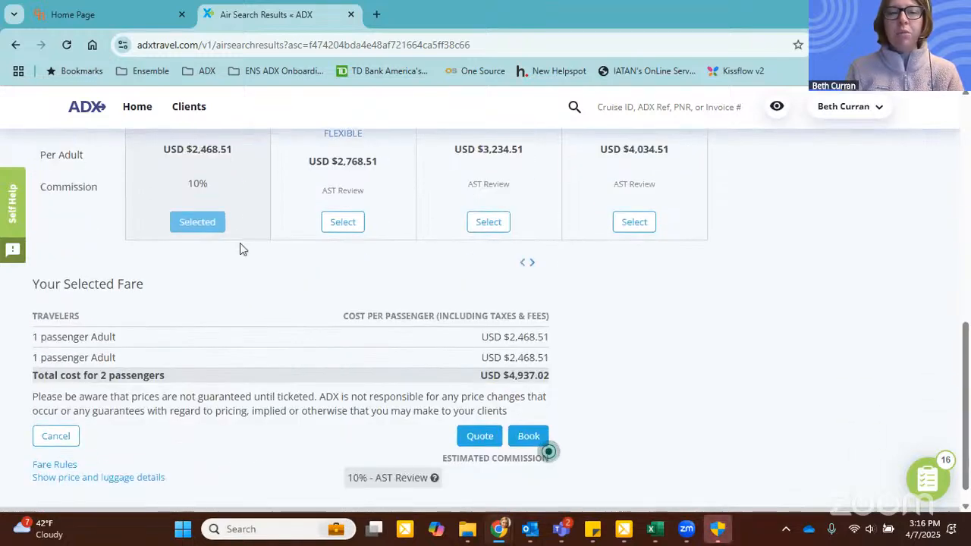
pyautogui.moveTo(434, 478)
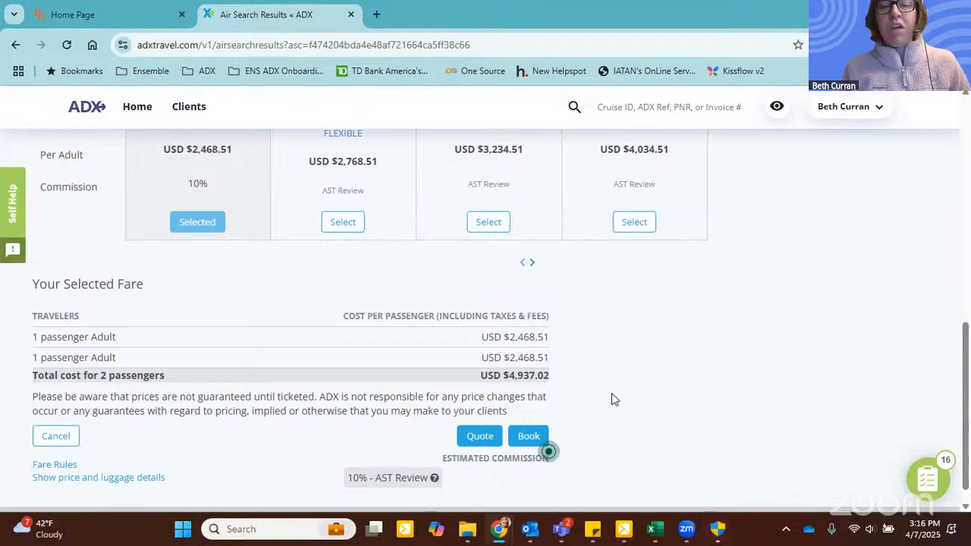
# Step: Show the price and luggage details of the selected fare and check the note on its estimated commission
pyautogui.click(64, 477)
pyautogui.scroll(-2, 695, 357)
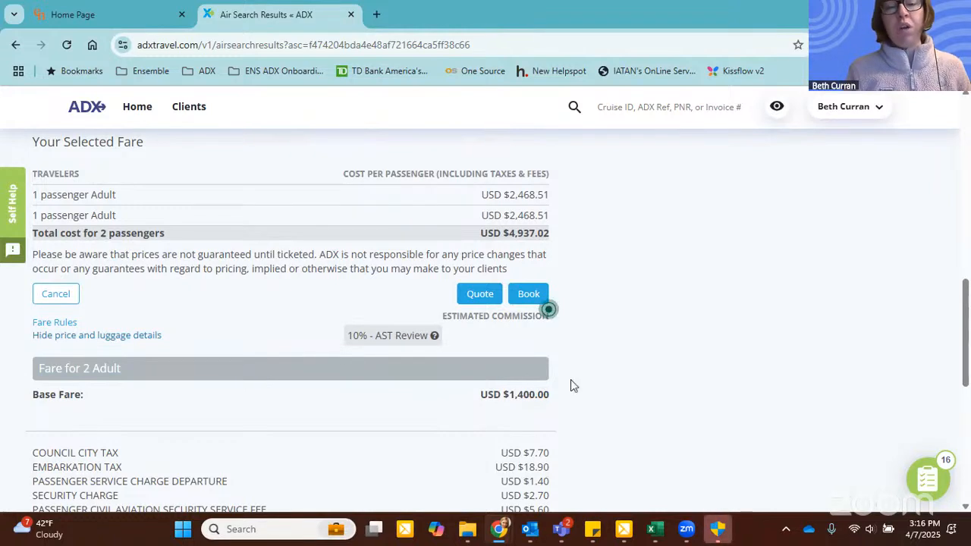
pyautogui.scroll(1, 571, 379)
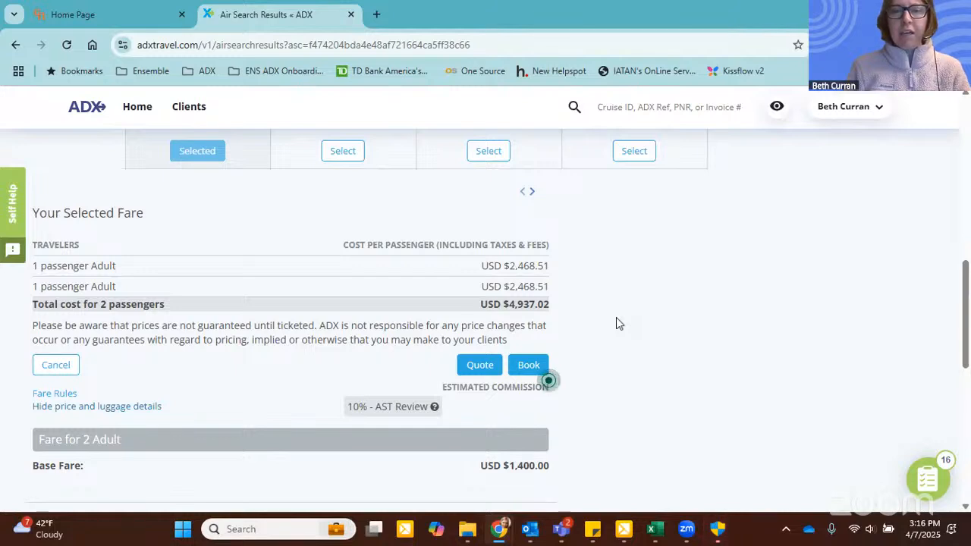
pyautogui.moveTo(361, 406)
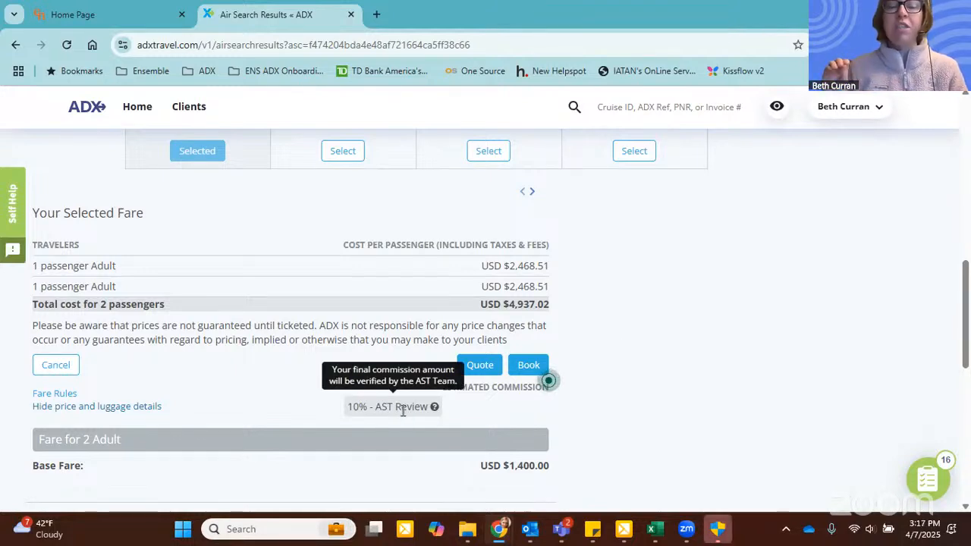
# Step: Compare the fare attributes of the Premium Economy Flexible brand with the other brands, especially ticket refundability, and close the comparison
pyautogui.scroll(2, 402, 411)
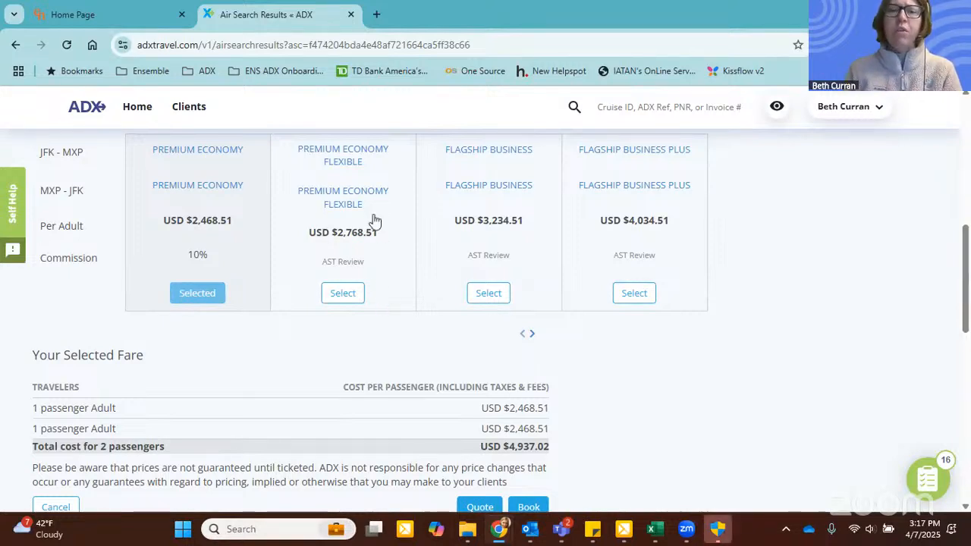
pyautogui.click(347, 206)
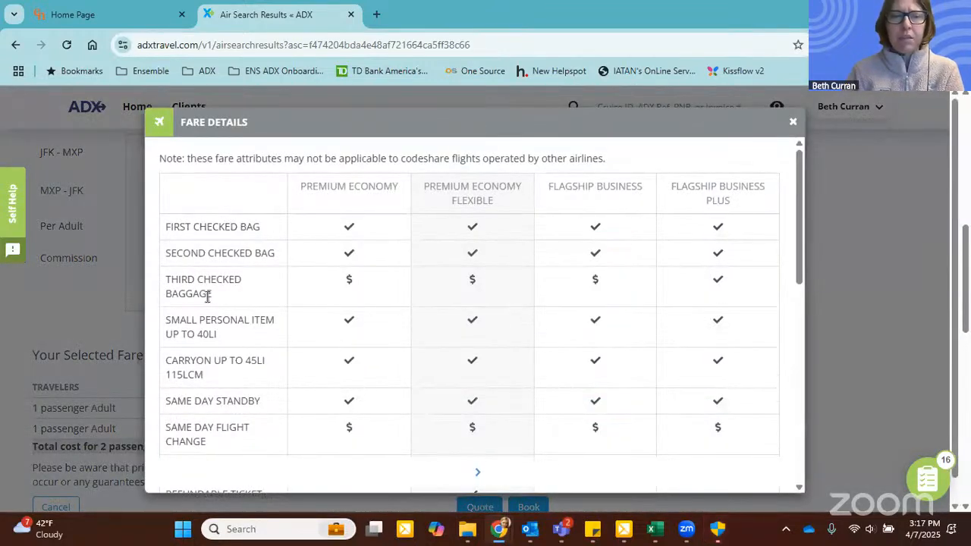
pyautogui.scroll(-2, 207, 296)
pyautogui.moveTo(181, 348); pyautogui.dragTo(378, 343)
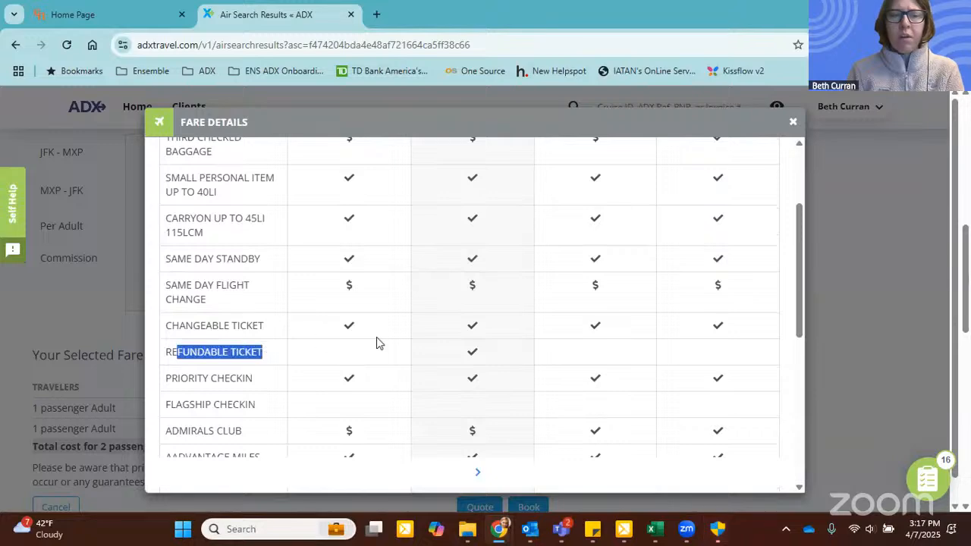
pyautogui.click(474, 349)
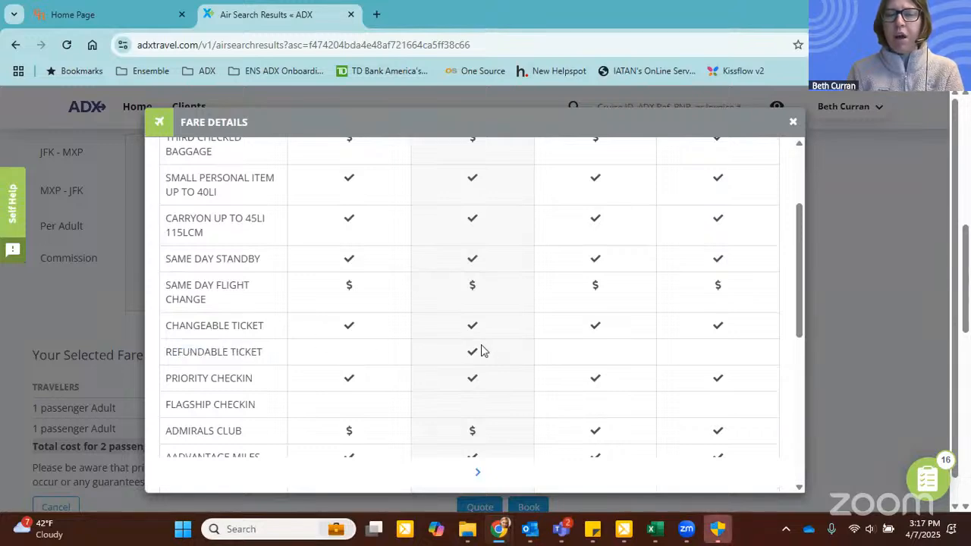
pyautogui.scroll(2, 480, 349)
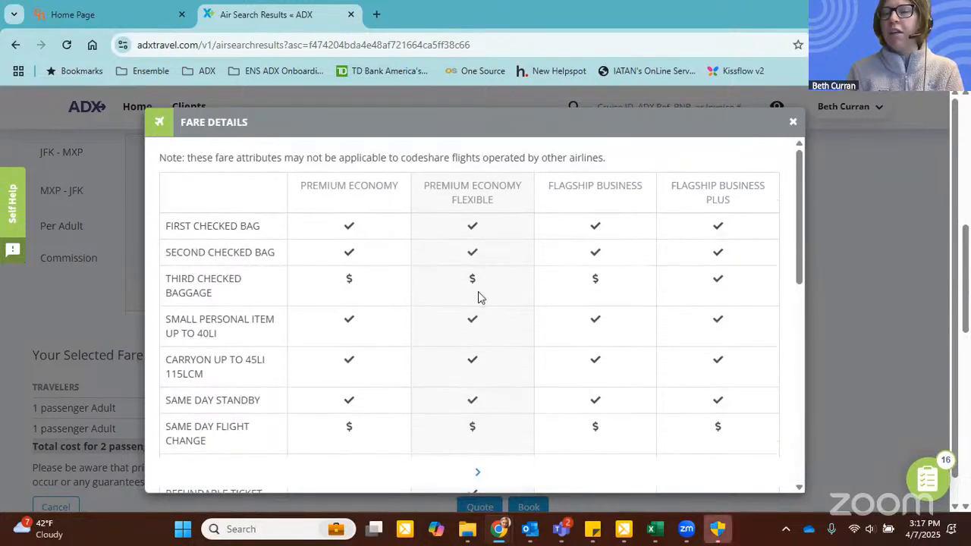
pyautogui.scroll(-1, 478, 296)
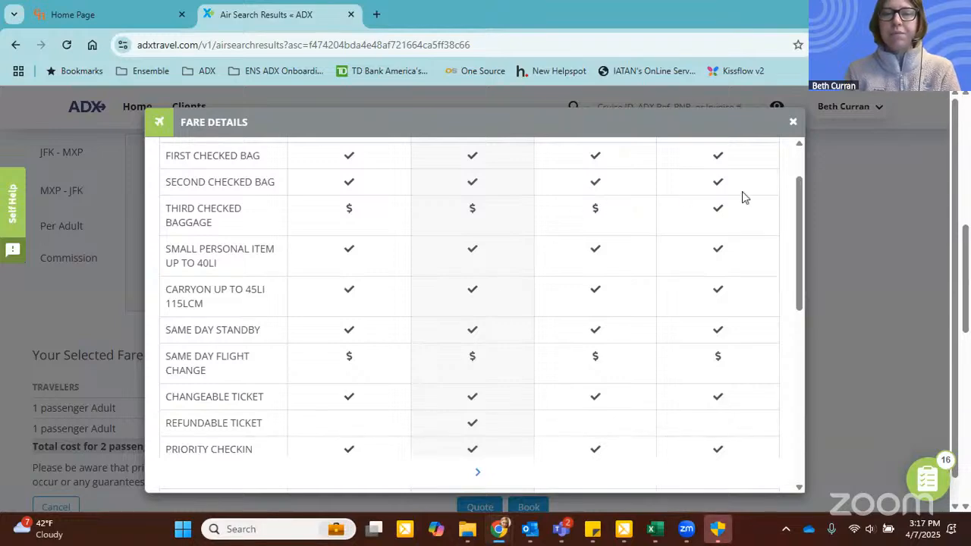
pyautogui.click(792, 122)
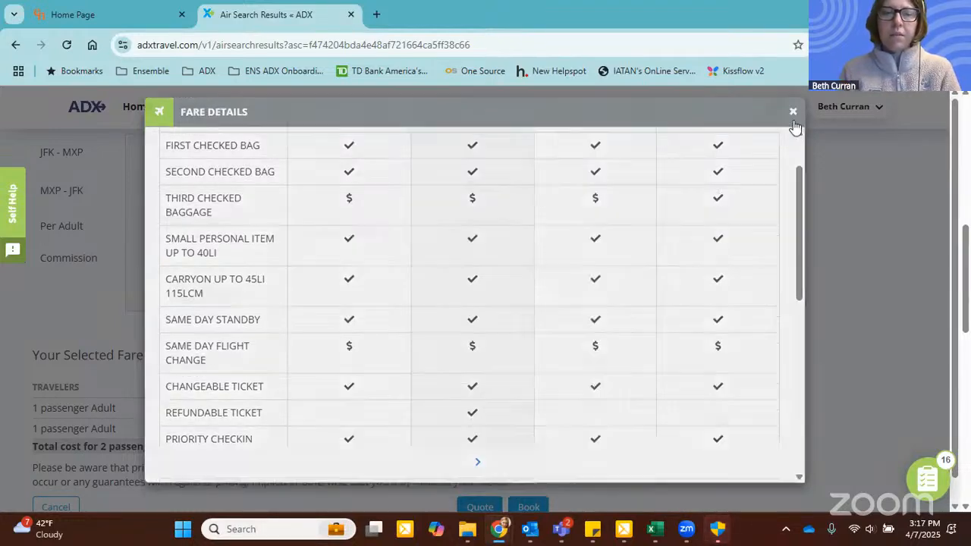
# Step: Review the selected fare's base fare, taxes, carrier-imposed fees and luggage allocation
pyautogui.scroll(-2, 269, 235)
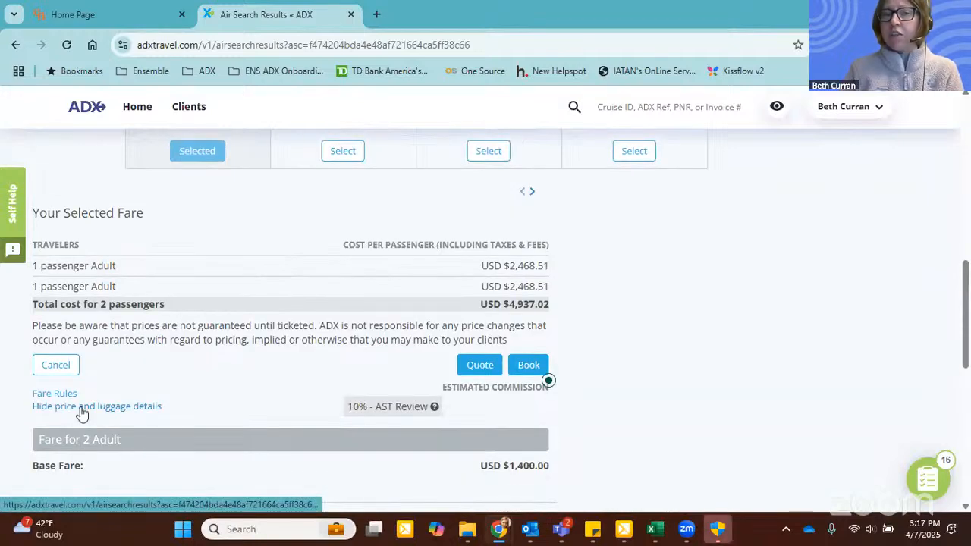
pyautogui.scroll(-2, 508, 370)
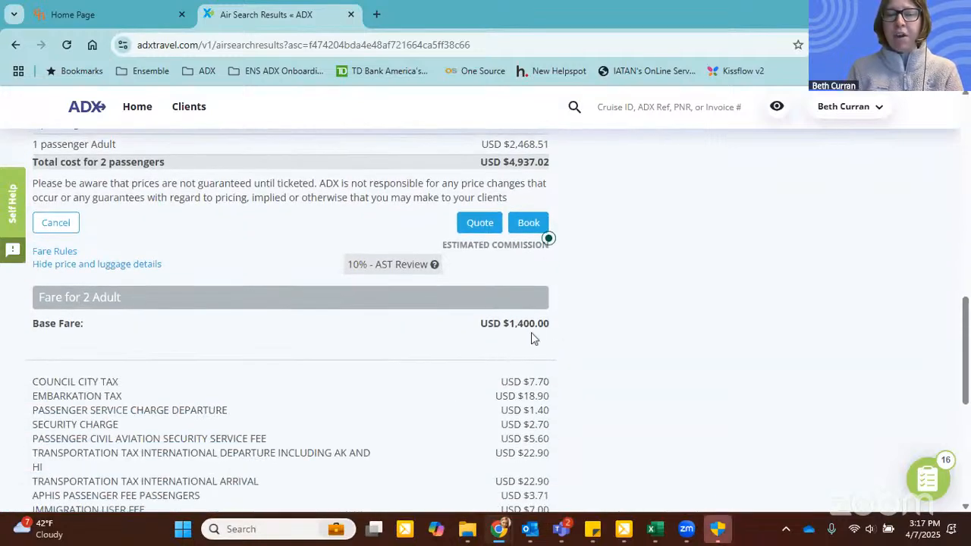
pyautogui.scroll(-5, 531, 332)
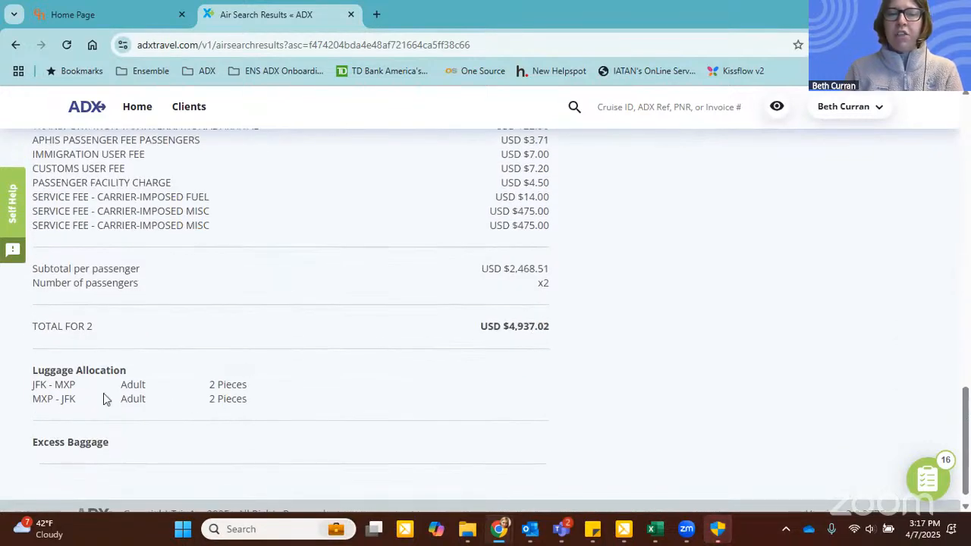
# Step: Read the cancellation penalties in the JFK - MXP adult fare rules of the selected fare, and close the rules
pyautogui.scroll(6, 149, 386)
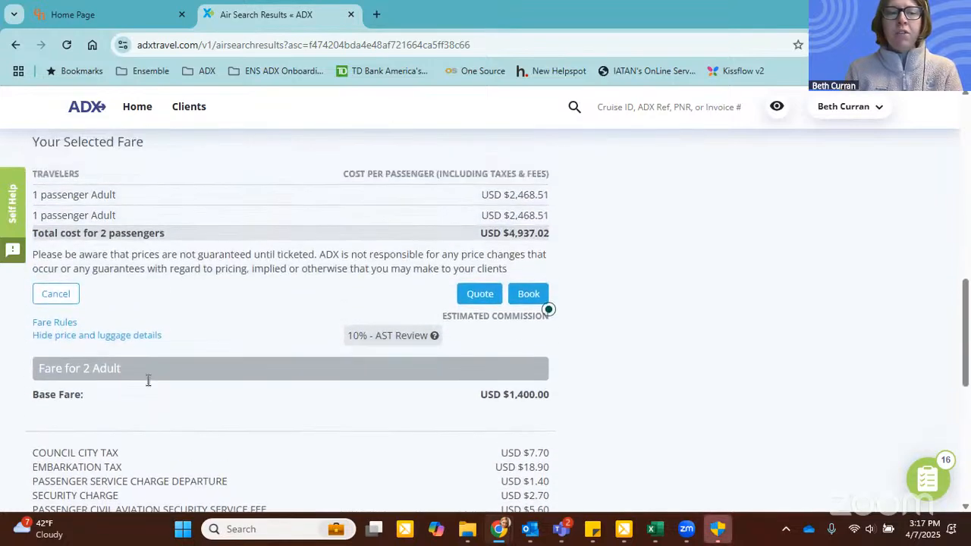
pyautogui.click(53, 323)
pyautogui.scroll(-1, 500, 303)
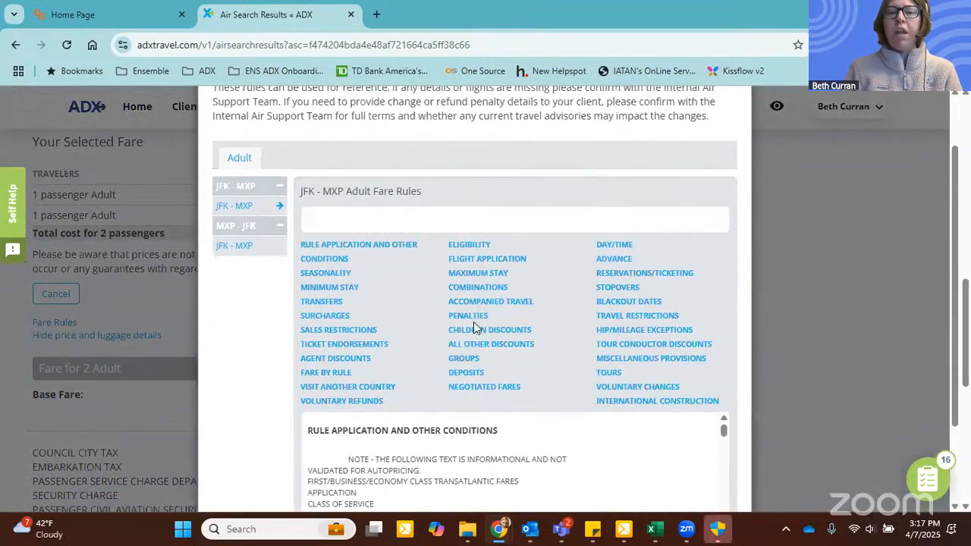
pyautogui.click(468, 319)
pyautogui.scroll(-2, 326, 346)
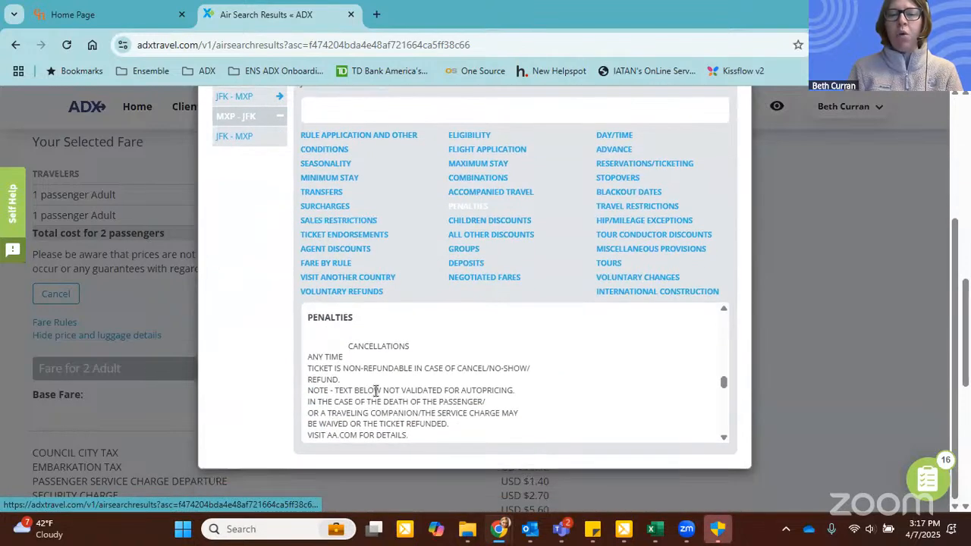
pyautogui.moveTo(343, 369); pyautogui.dragTo(461, 367)
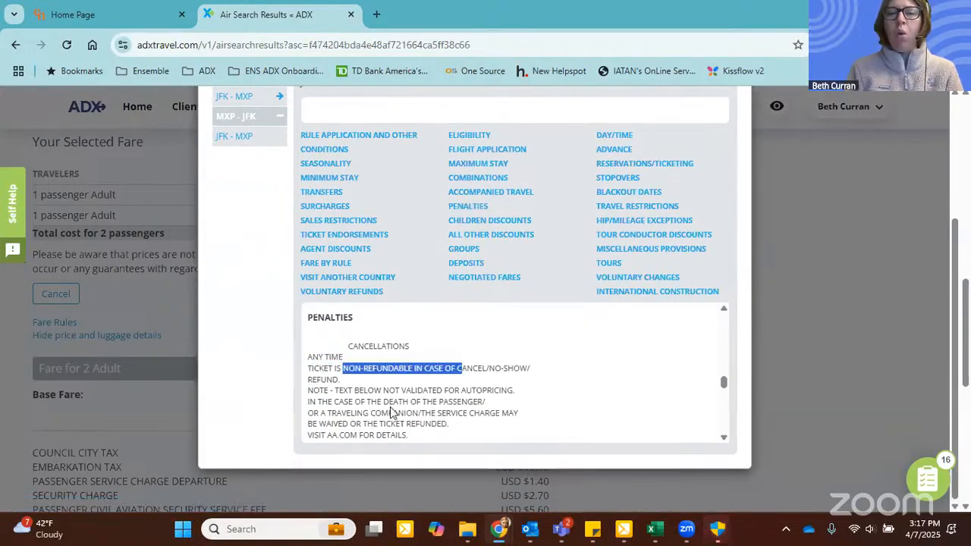
pyautogui.scroll(-1, 391, 411)
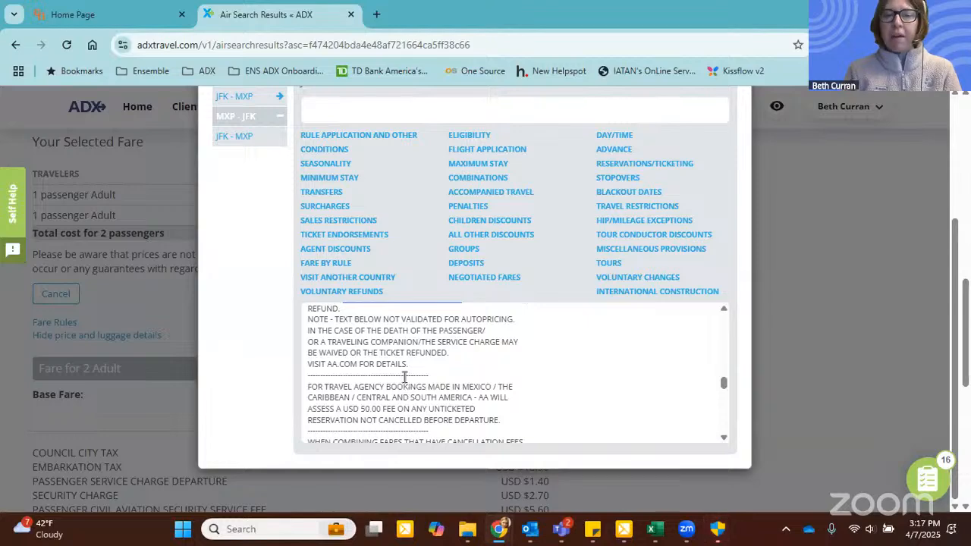
pyautogui.scroll(1, 404, 377)
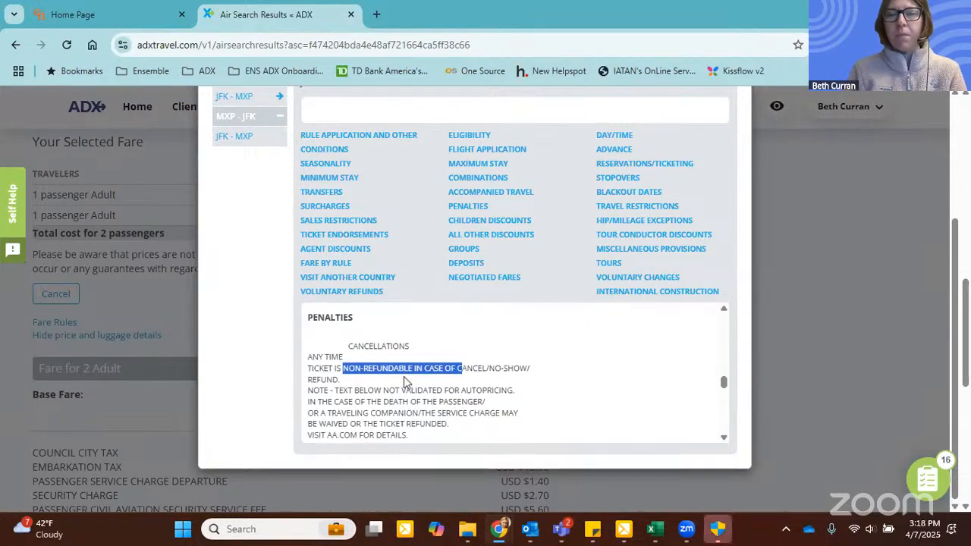
pyautogui.scroll(3, 736, 201)
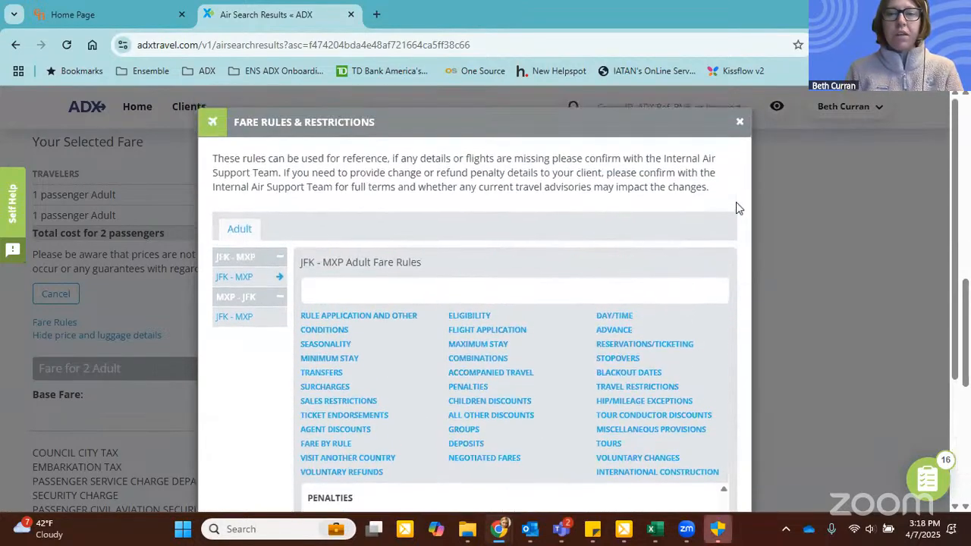
pyautogui.click(741, 123)
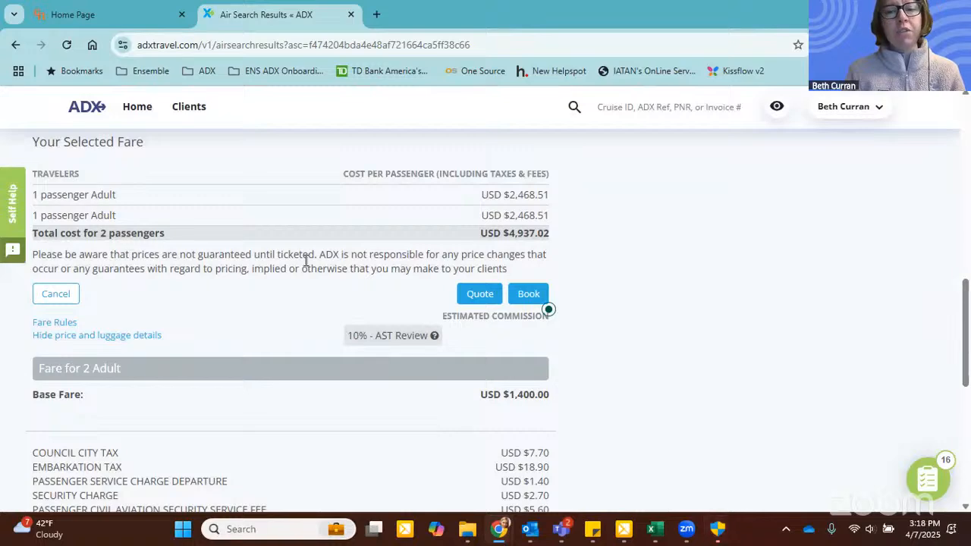
# Step: Add an alternative flight search with the same JFK to MXP criteria but stops set to Max 1 stop, and run it
pyautogui.scroll(1, 306, 260)
pyautogui.scroll(4, 303, 265)
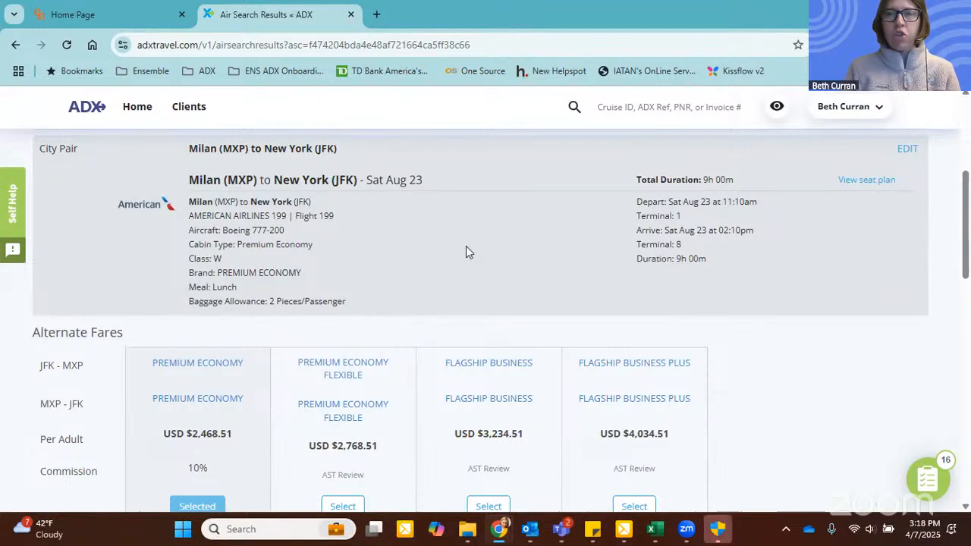
pyautogui.scroll(3, 414, 273)
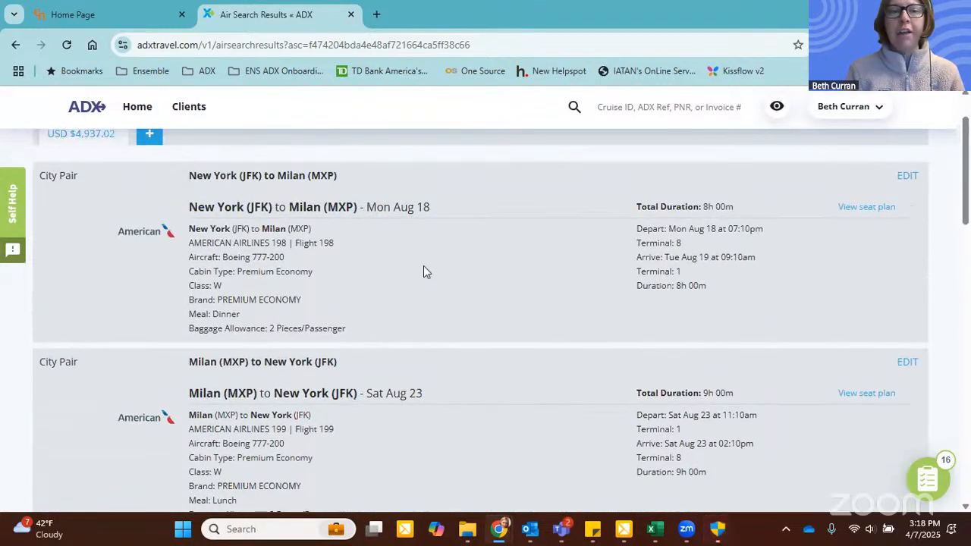
pyautogui.scroll(1, 426, 258)
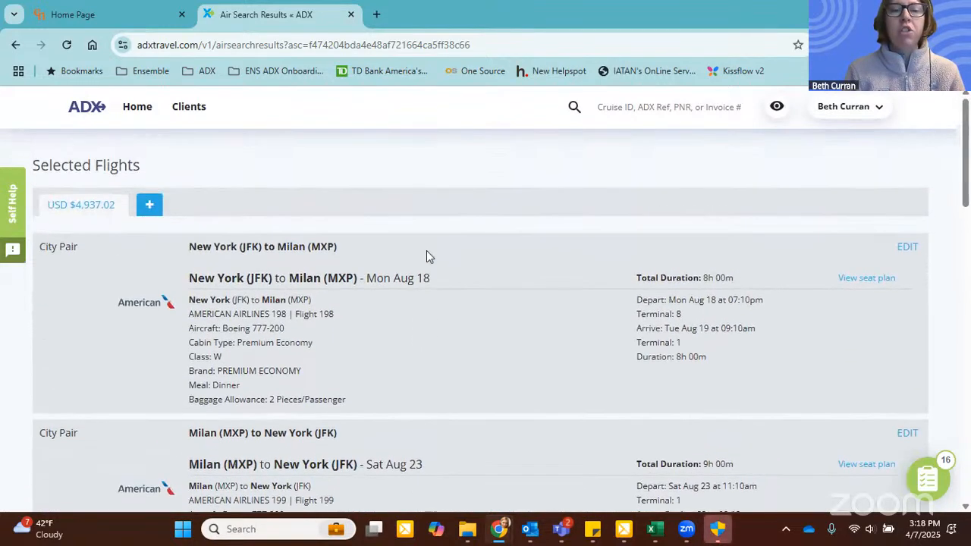
pyautogui.click(153, 206)
pyautogui.scroll(-1, 592, 227)
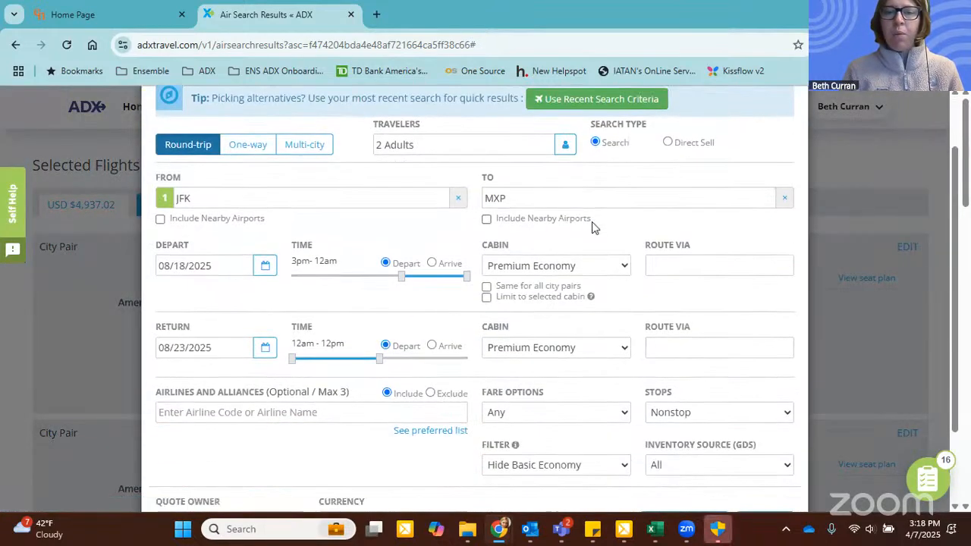
pyautogui.scroll(-1, 593, 227)
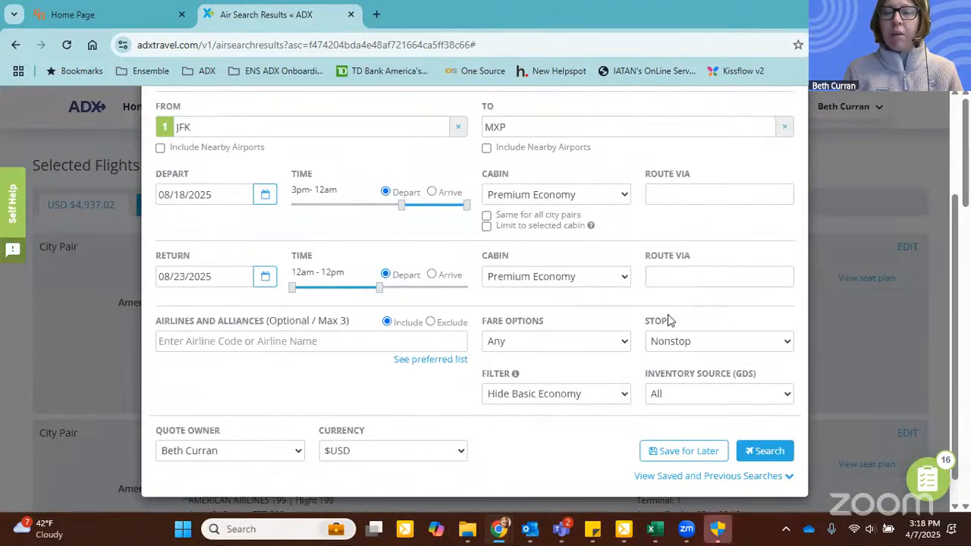
pyautogui.click(691, 343)
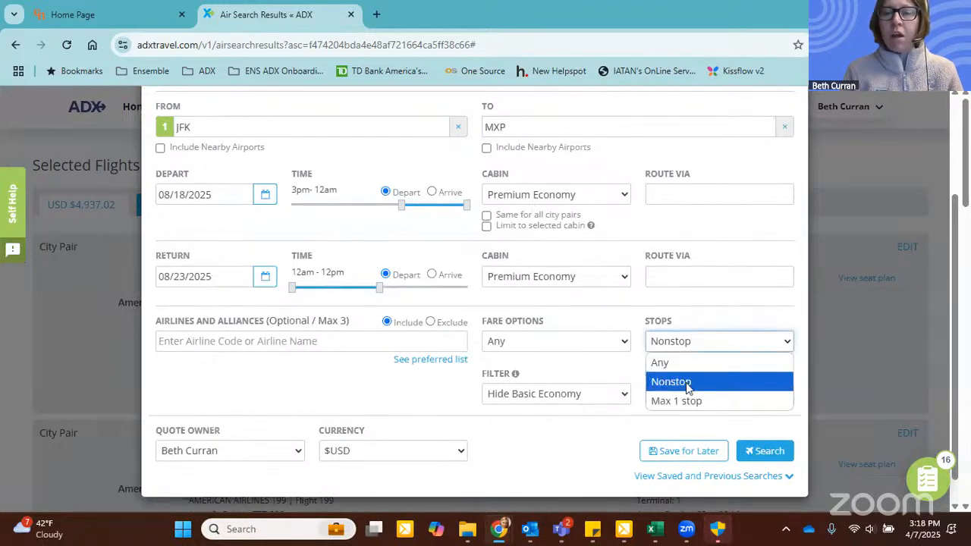
pyautogui.click(691, 401)
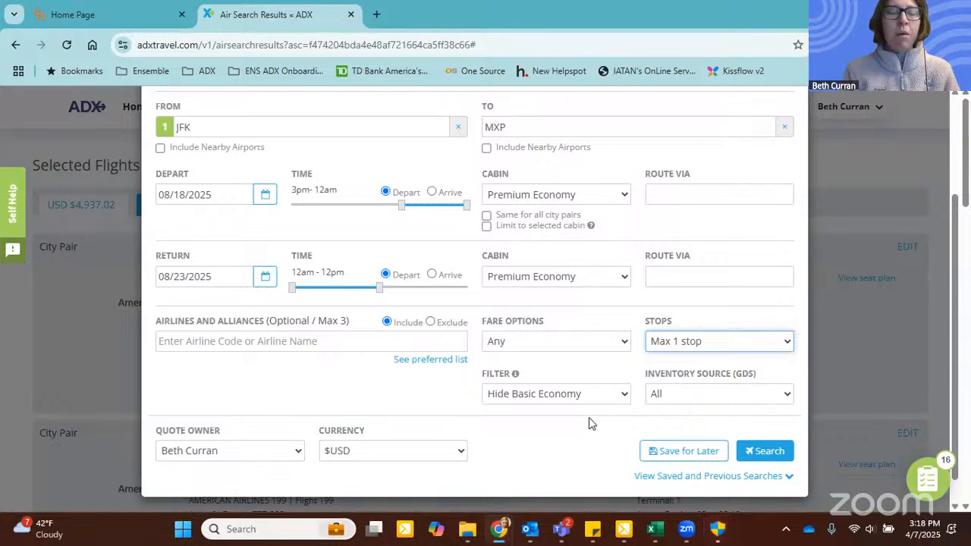
pyautogui.click(764, 450)
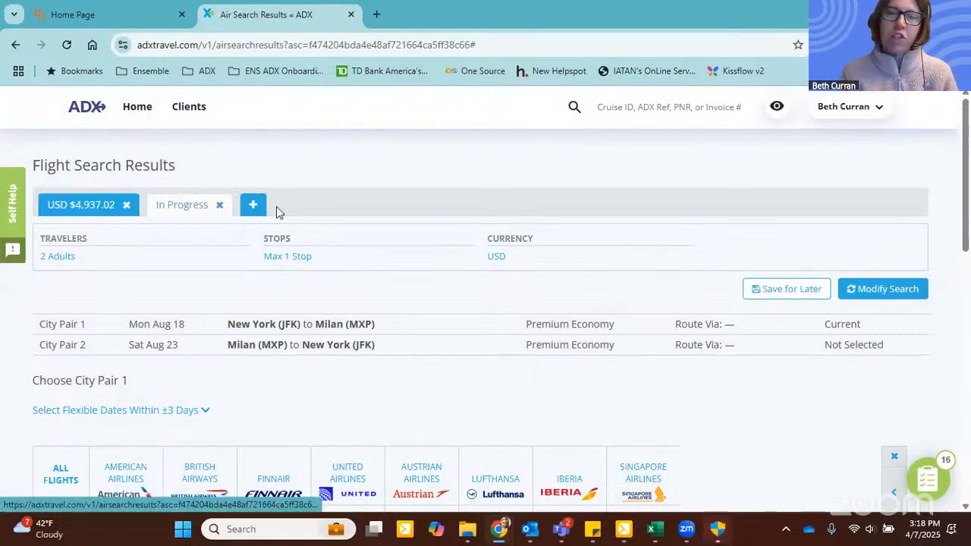
# Step: Filter the outbound flight results to 1-stop flights and exclude those with a long connection advisory
pyautogui.scroll(-2, 504, 191)
pyautogui.scroll(-3, 504, 191)
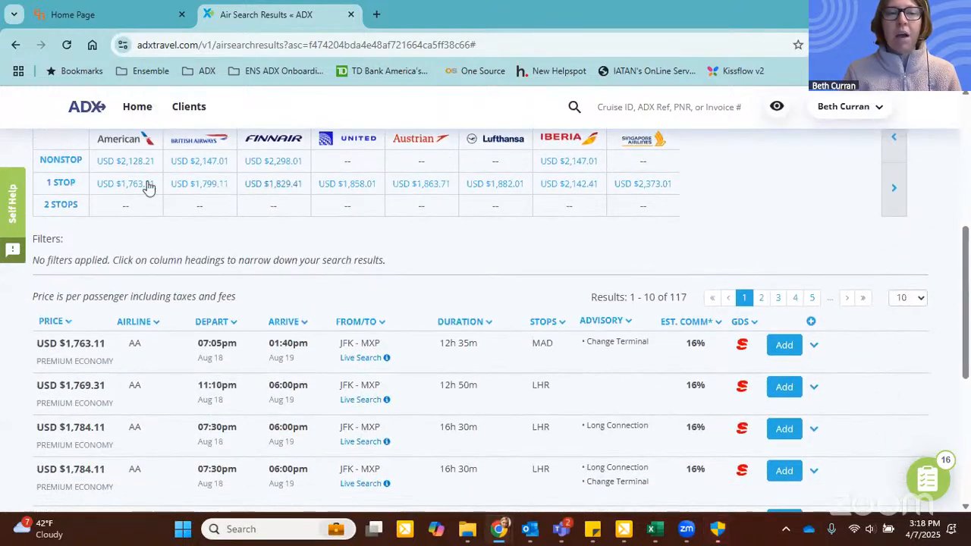
pyautogui.click(60, 187)
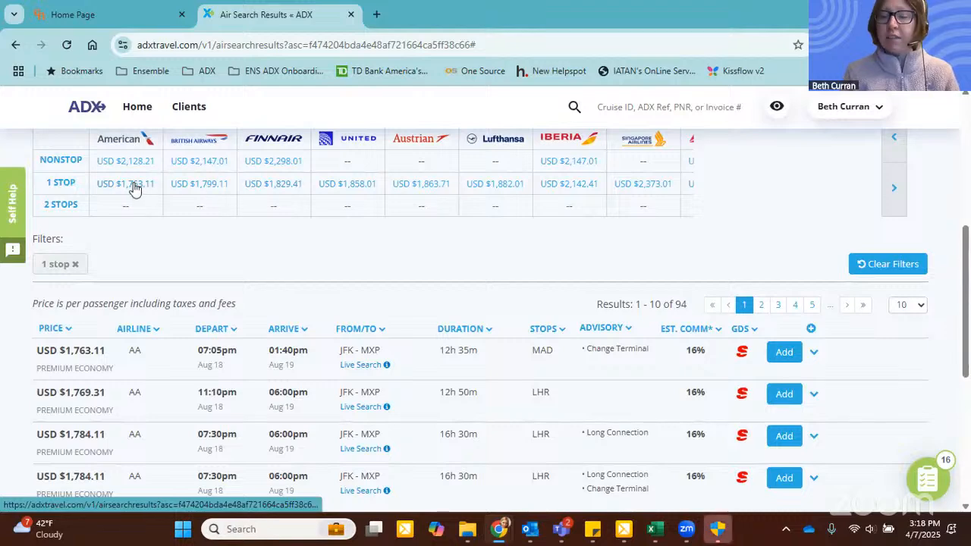
pyautogui.scroll(-1, 138, 189)
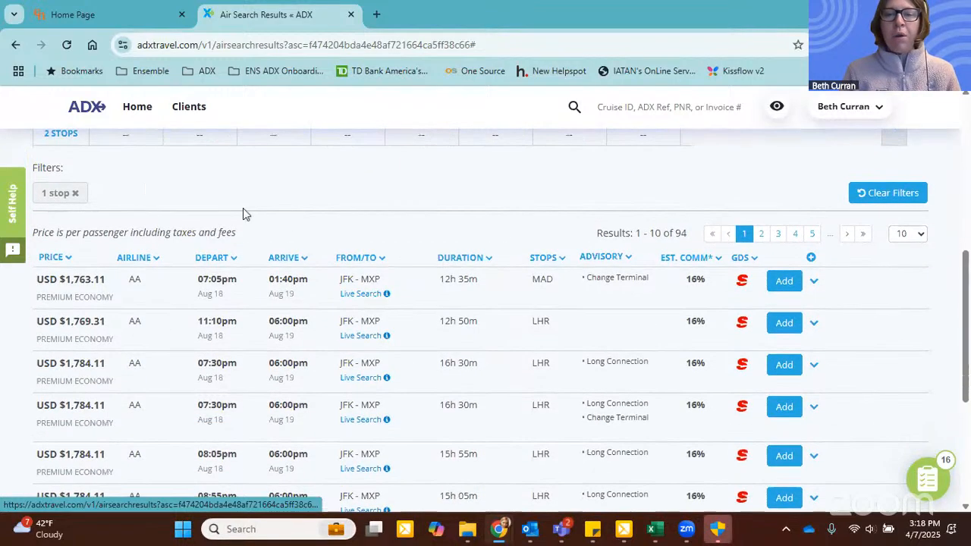
pyautogui.click(614, 259)
pyautogui.click(588, 411)
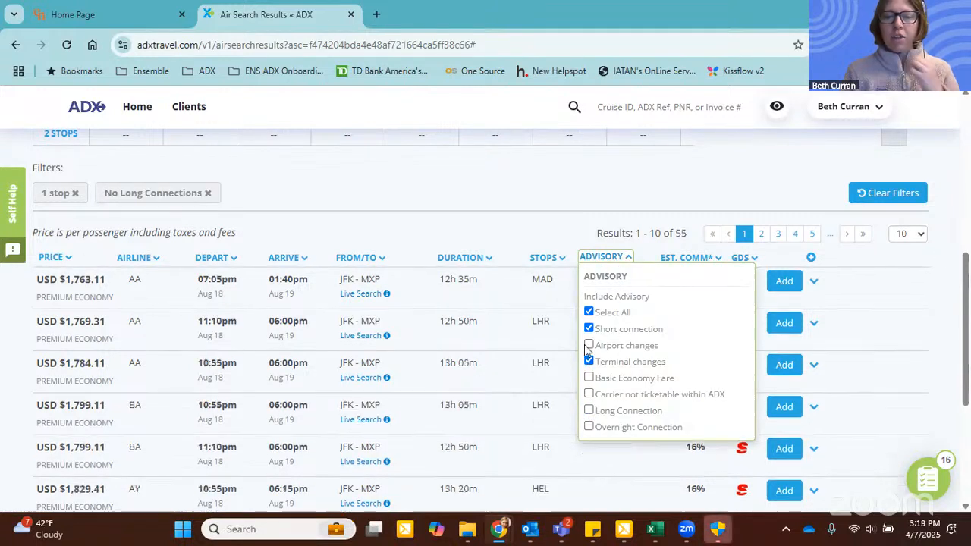
pyautogui.click(579, 215)
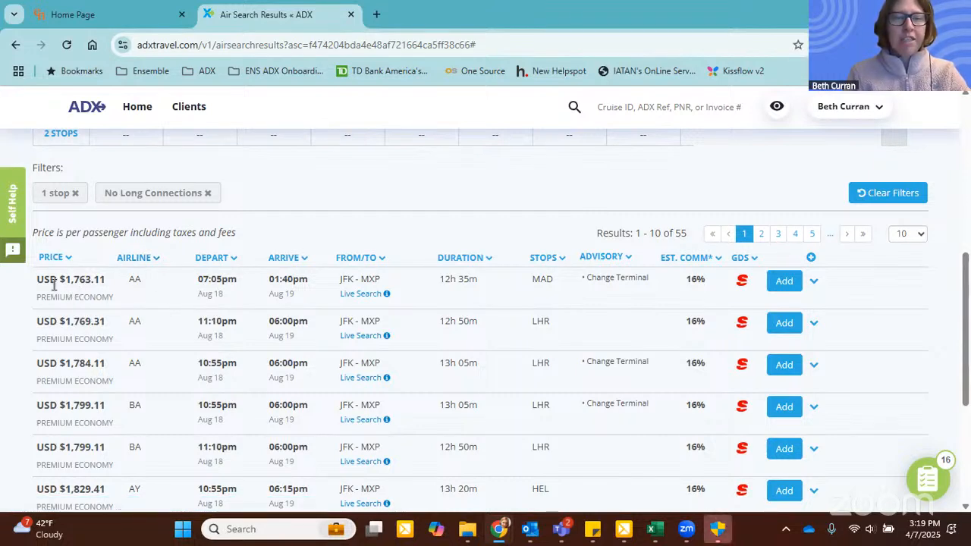
# Step: Check the details of the 07:05pm American outbound flight via MAD and add it to the one-stop alternative
pyautogui.click(814, 282)
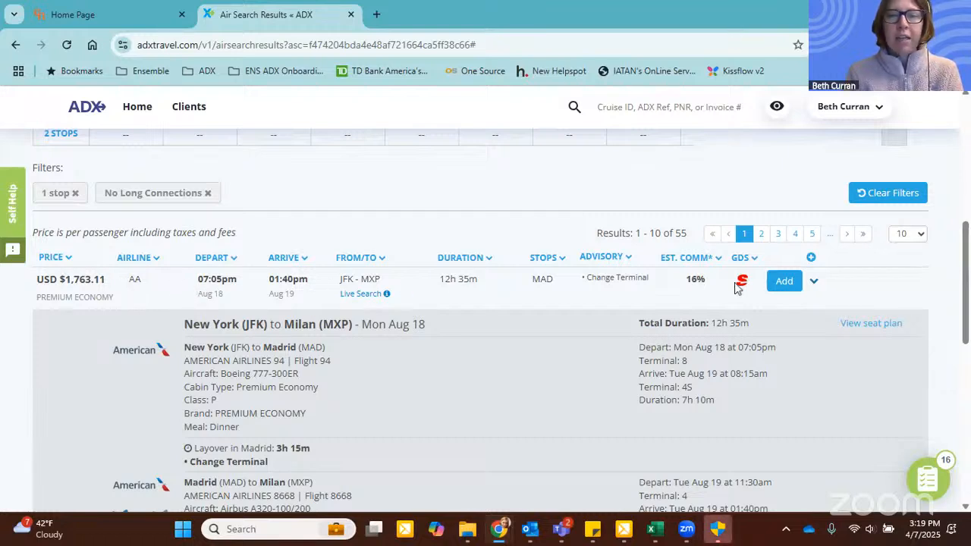
pyautogui.click(784, 282)
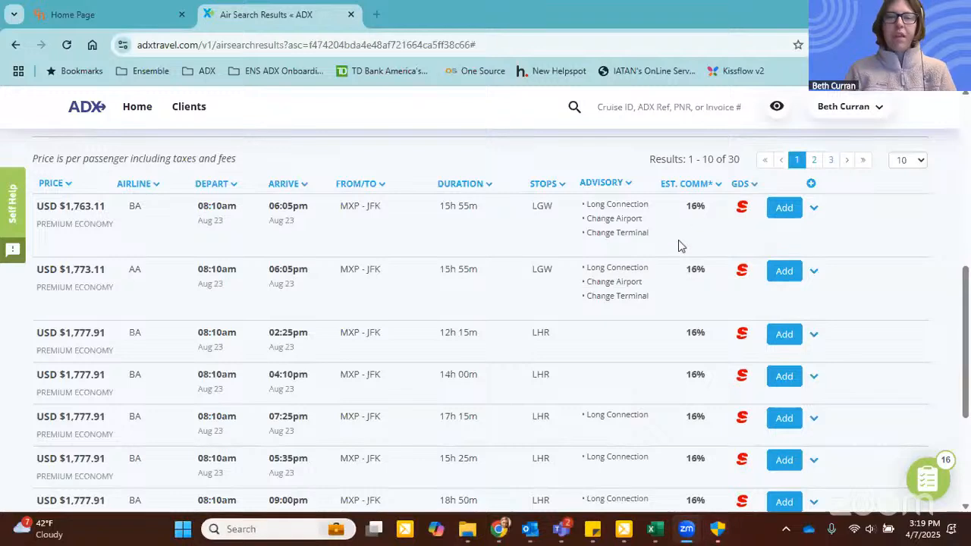
# Step: Filter the MXP to JFK return flights to exclude those with airport changes and long connection advisories
pyautogui.click(626, 184)
pyautogui.click(590, 272)
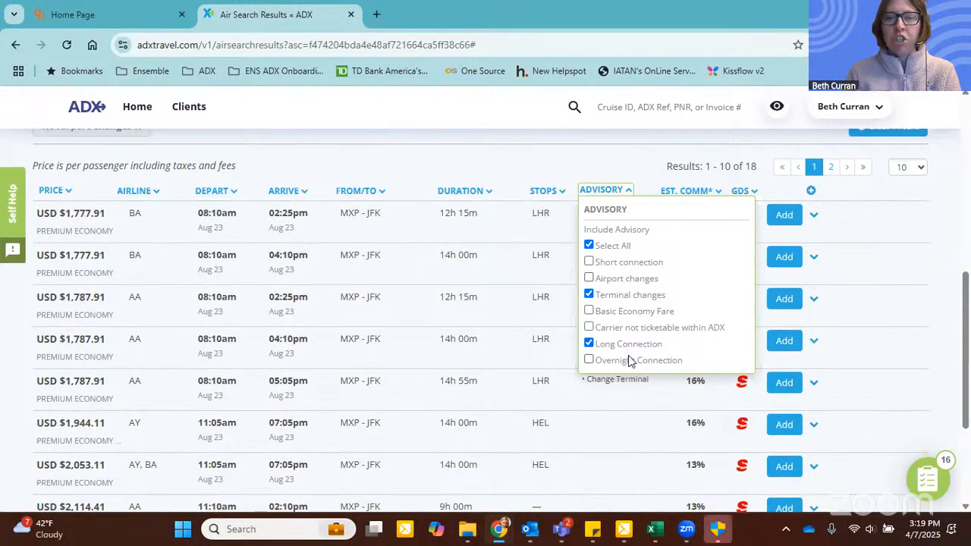
pyautogui.click(591, 343)
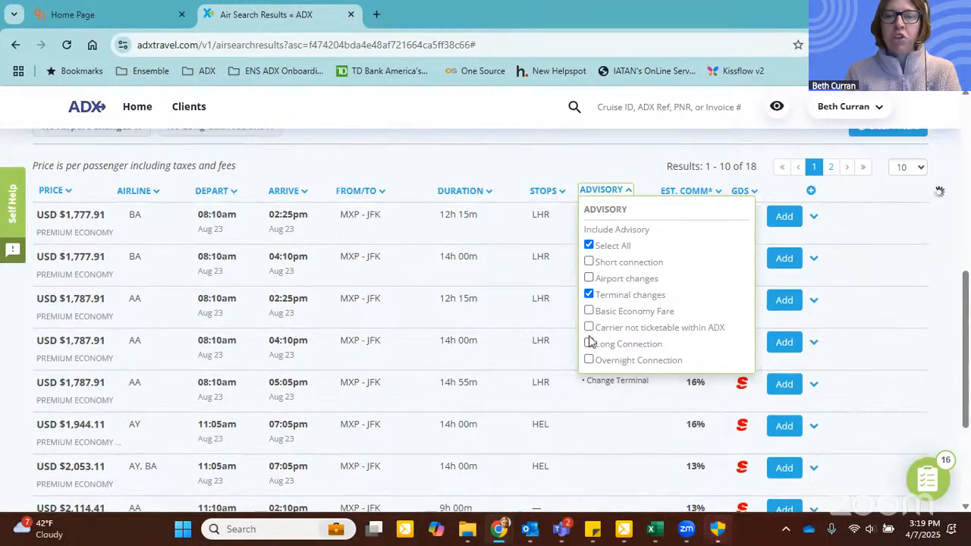
pyautogui.click(617, 148)
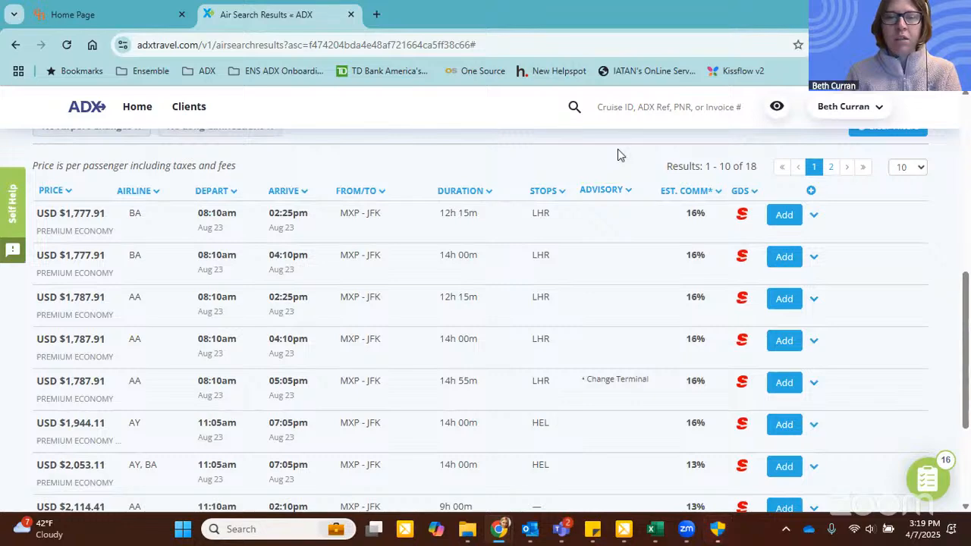
# Step: Look through the filtered return flights and add the American 08:10am to 02:25pm flight via LHR
pyautogui.scroll(-1, 607, 220)
pyautogui.scroll(-3, 606, 227)
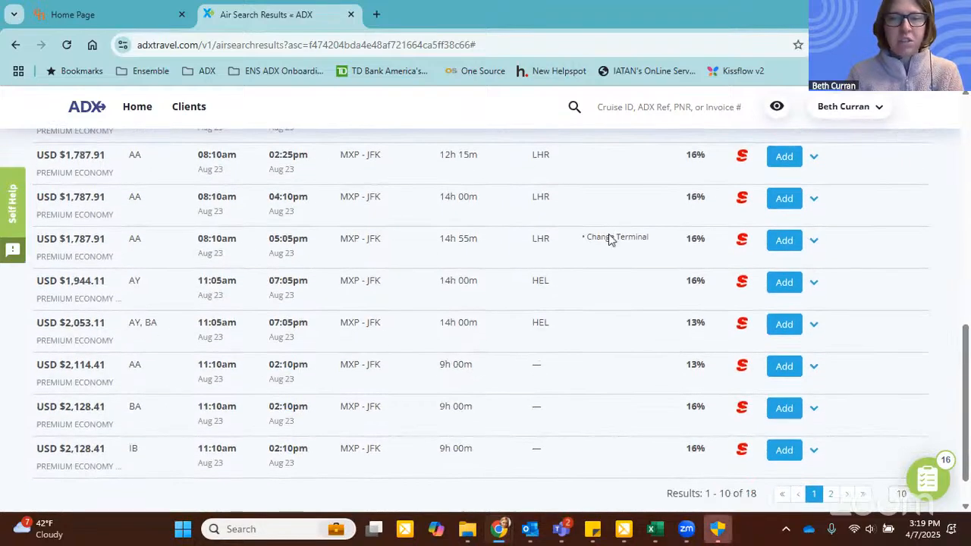
pyautogui.scroll(2, 389, 291)
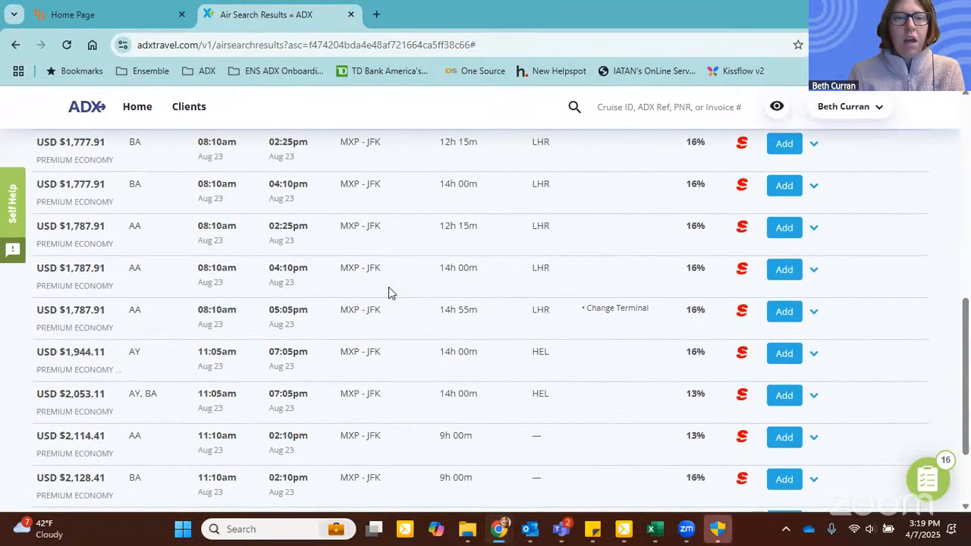
pyautogui.scroll(2, 388, 290)
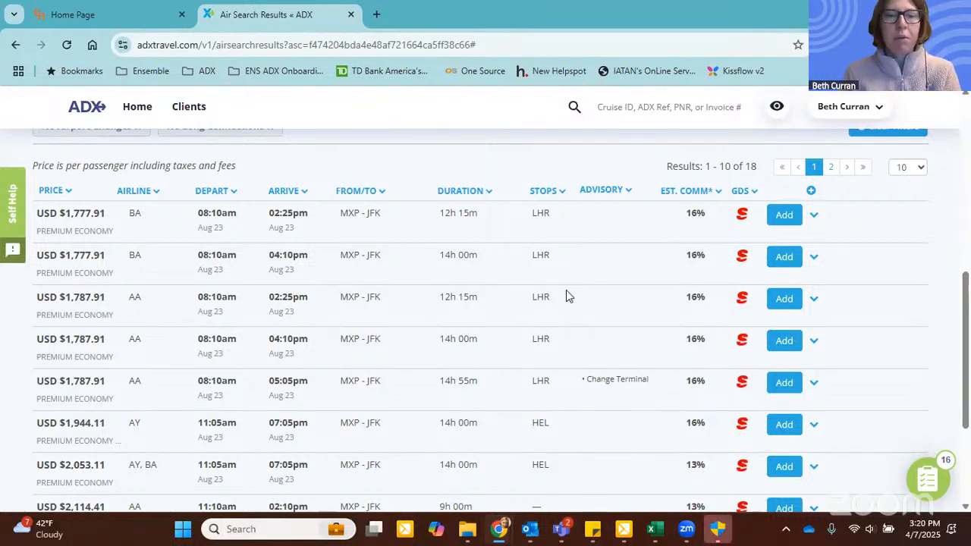
pyautogui.click(786, 301)
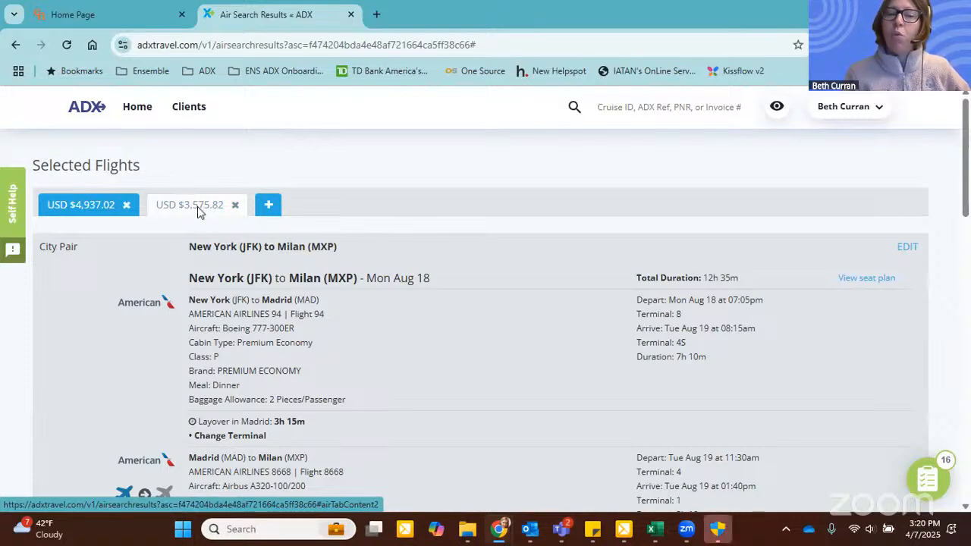
# Step: Review the one-stop alternative's flights and selected Premium Economy fare, and create a quote of all selected flight options
pyautogui.scroll(-4, 493, 196)
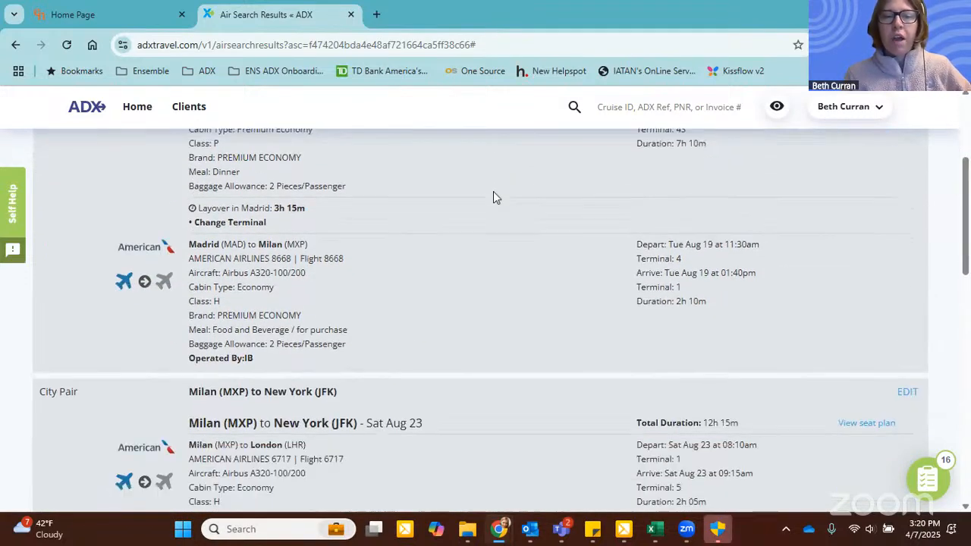
pyautogui.scroll(-7, 493, 197)
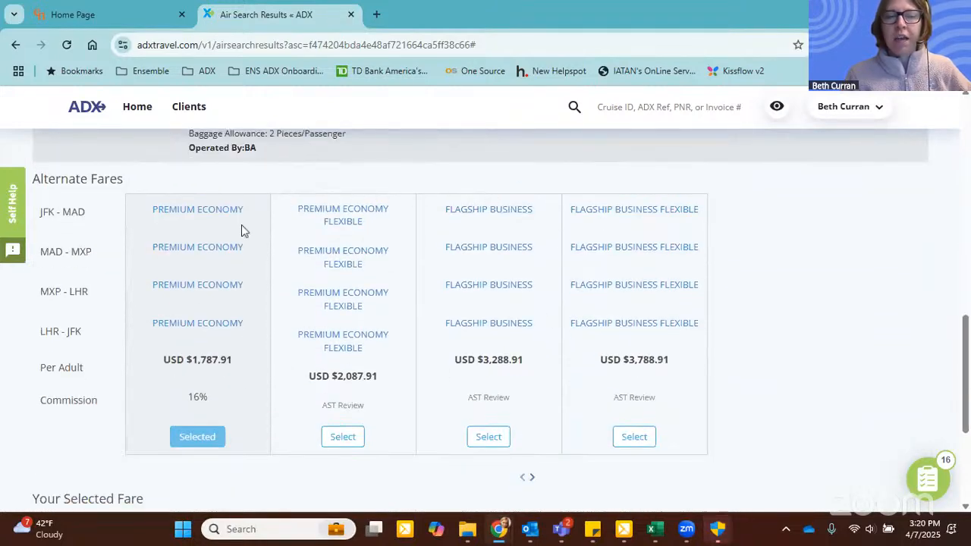
pyautogui.scroll(-1, 241, 225)
pyautogui.scroll(-3, 239, 328)
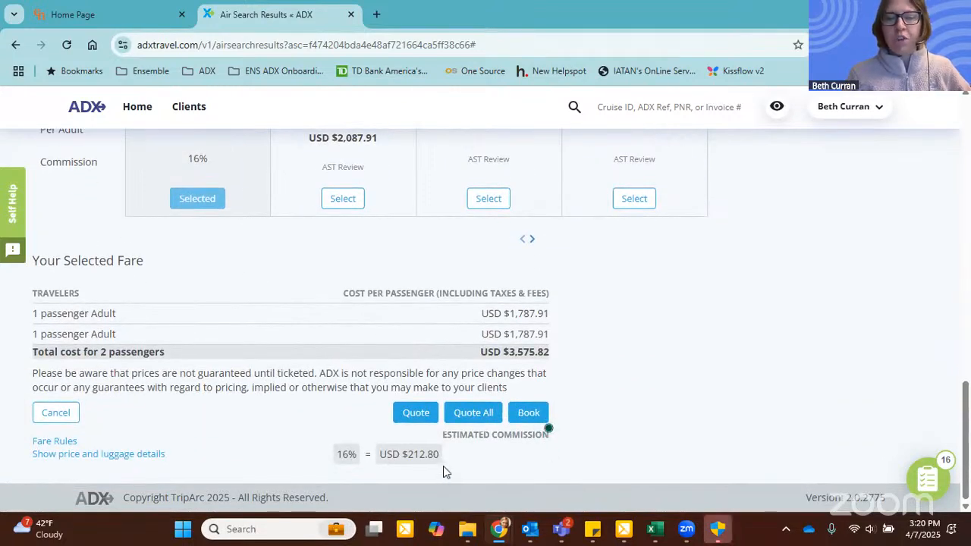
pyautogui.click(476, 414)
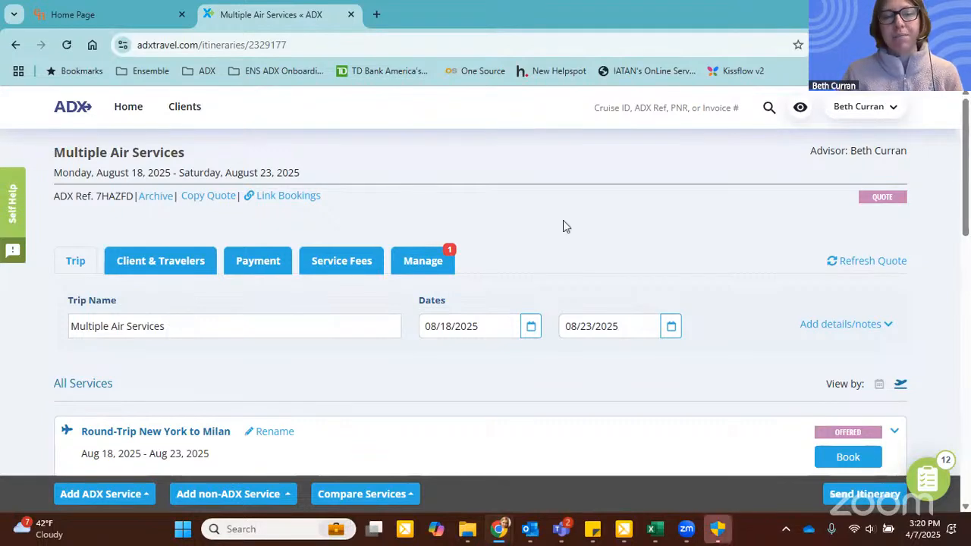
# Step: Open the flight comparison for the two quoted New York to Milan round-trip services
pyautogui.scroll(-2, 563, 220)
pyautogui.scroll(-1, 562, 226)
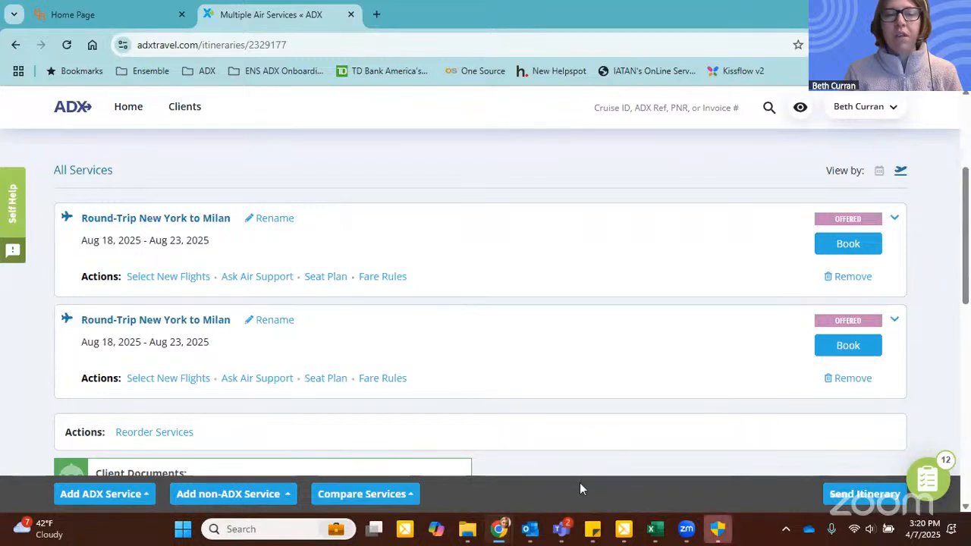
pyautogui.click(365, 497)
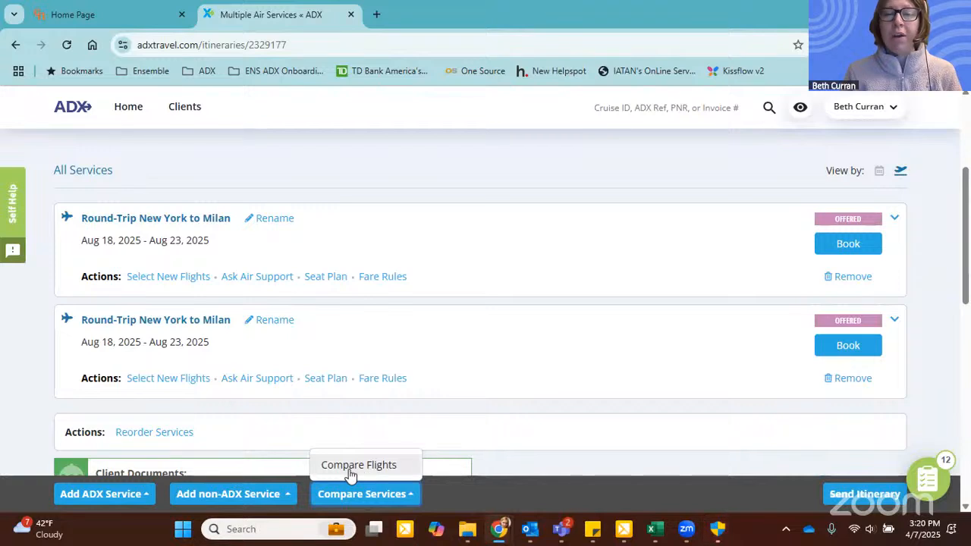
pyautogui.click(351, 469)
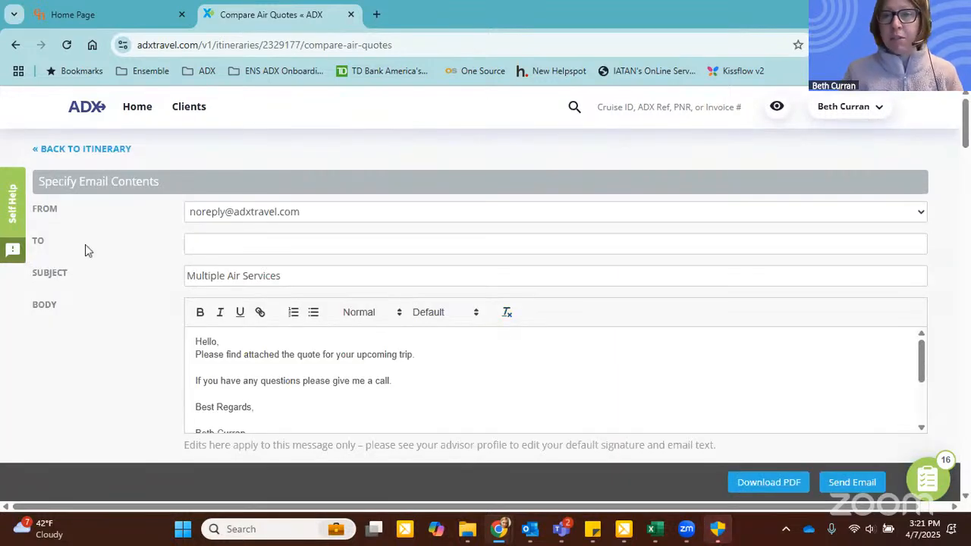
# Step: Display airfare brand information for the first round-trip service and save the comparison table changes
pyautogui.scroll(-4, 85, 244)
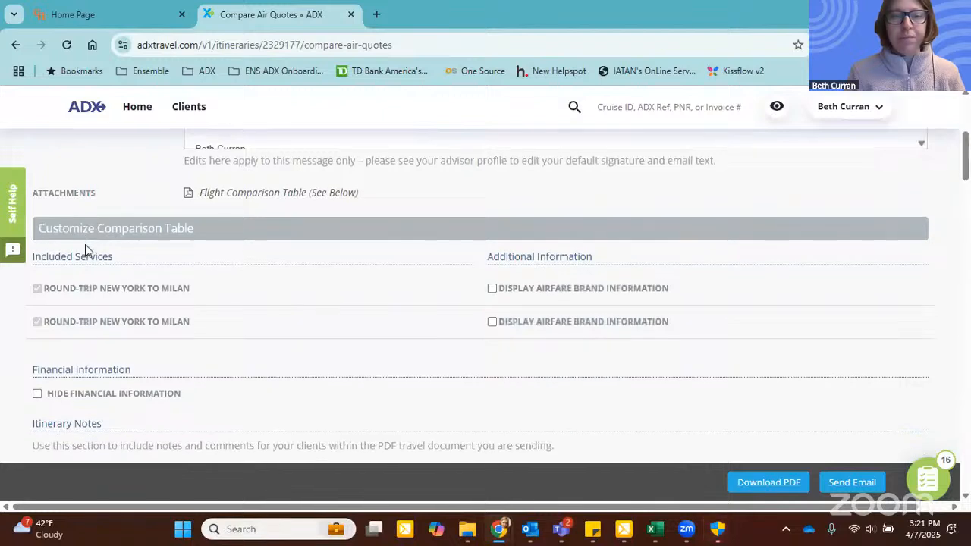
pyautogui.scroll(-1, 85, 244)
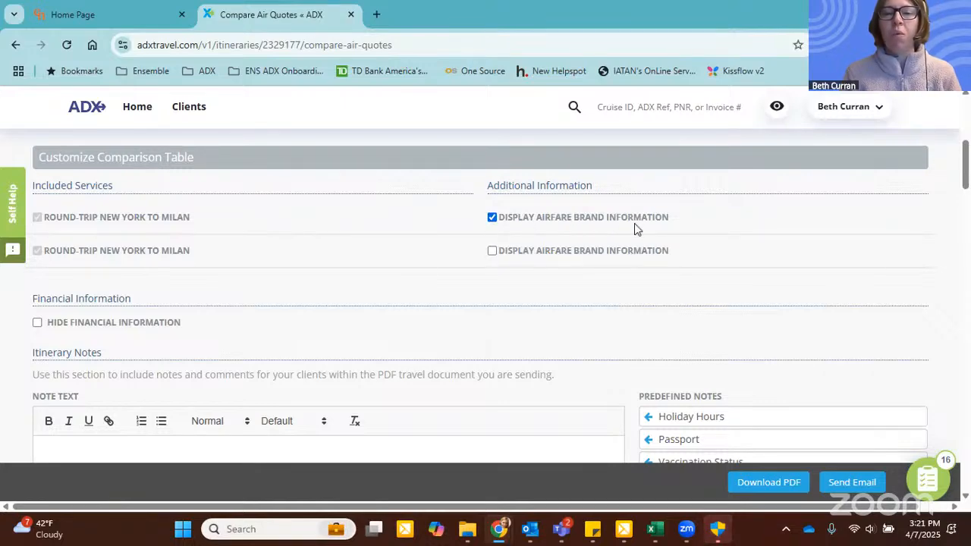
pyautogui.scroll(-4, 469, 207)
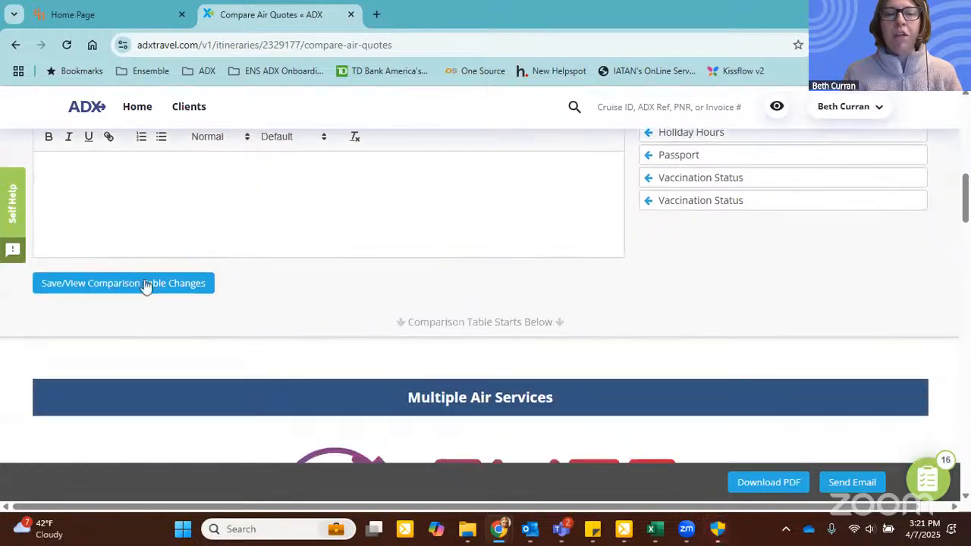
pyautogui.click(146, 285)
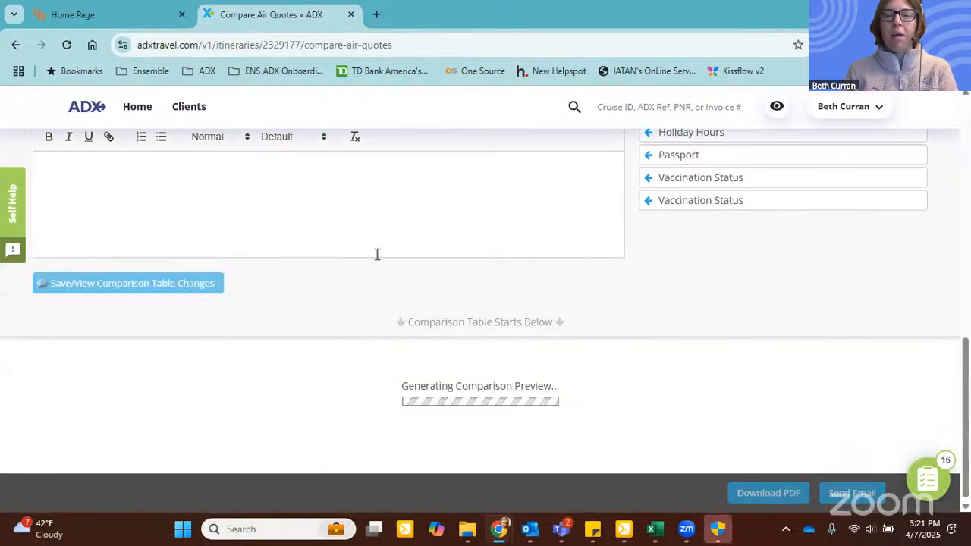
# Step: Hide the Round-Trip New York to Milan row and the Adult (×2) fare row in the Flight Options comparison
pyautogui.scroll(-2, 948, 212)
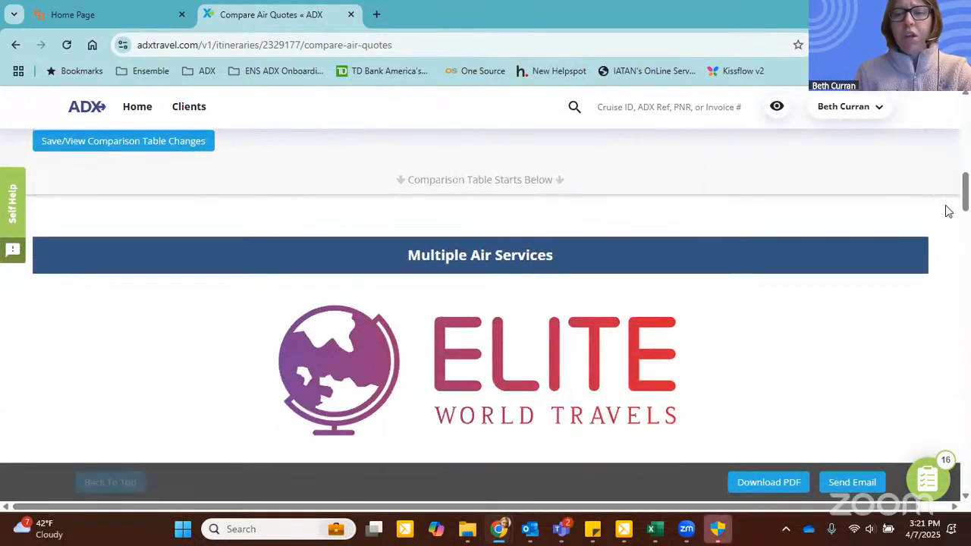
pyautogui.hotkey('ctrl', '-')
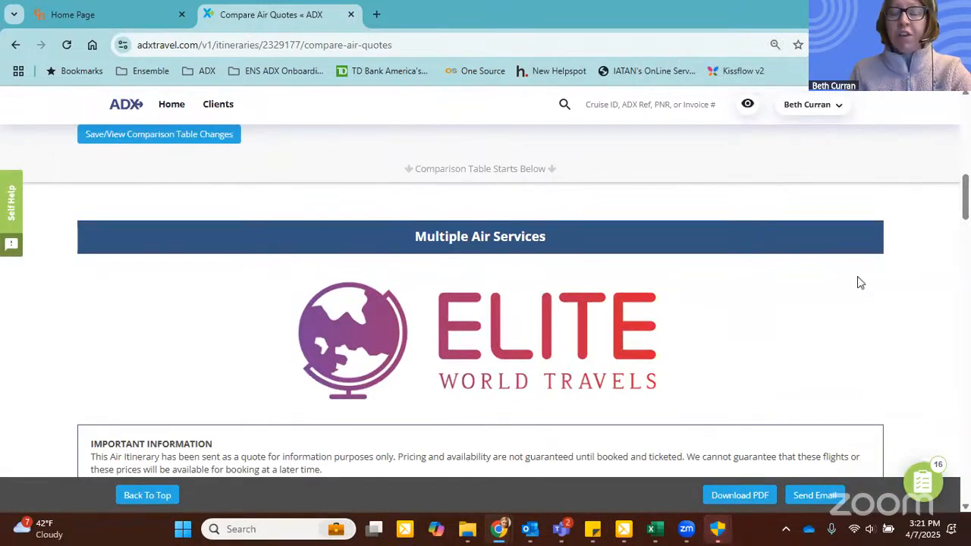
pyautogui.scroll(-3, 882, 212)
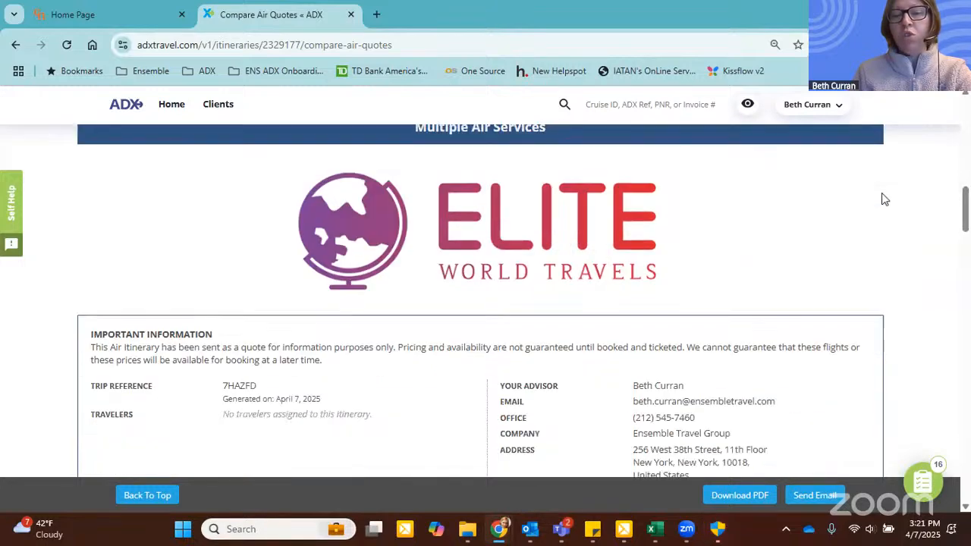
pyautogui.scroll(-2, 882, 198)
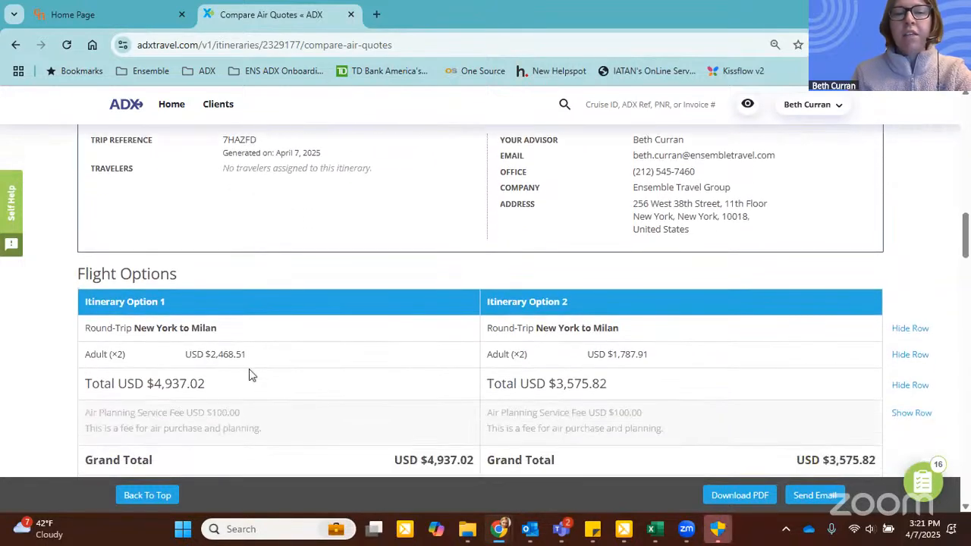
pyautogui.scroll(-1, 438, 244)
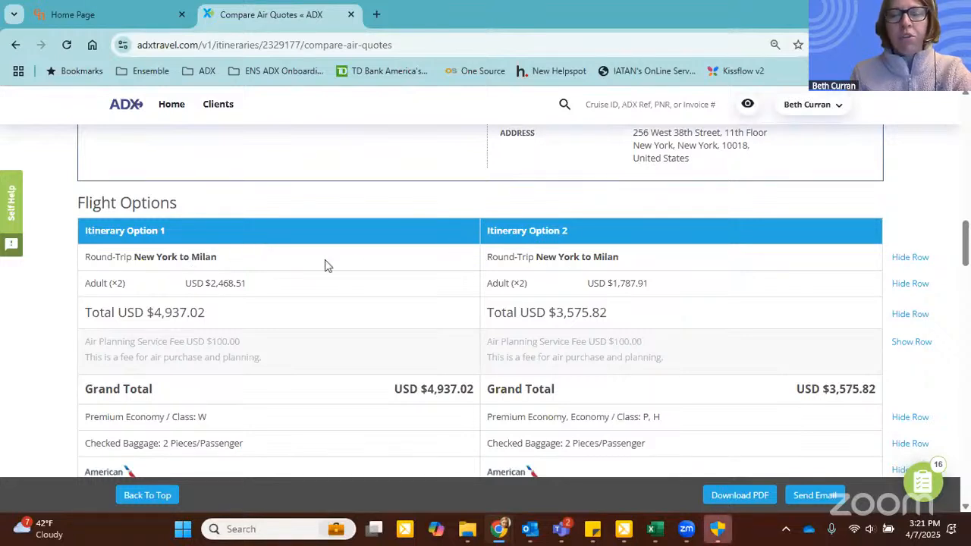
pyautogui.click(920, 259)
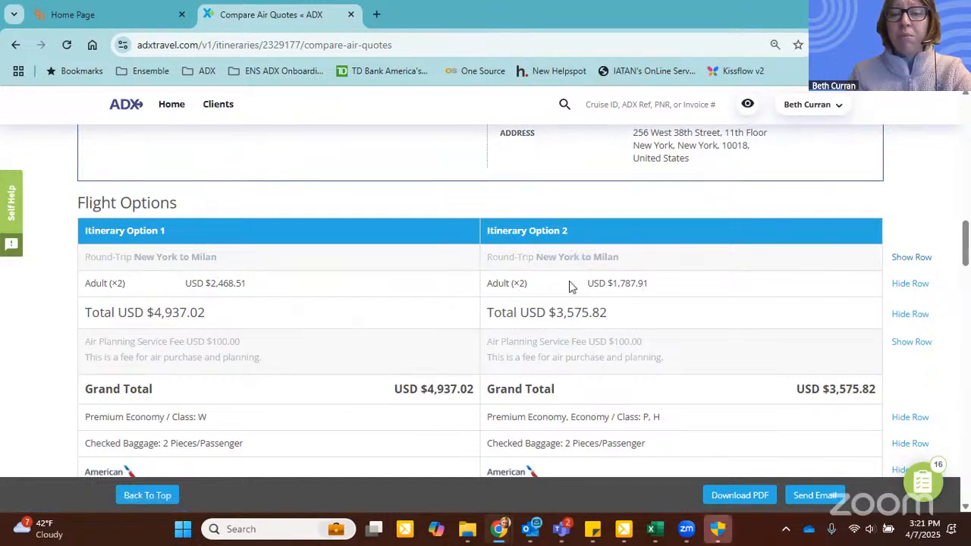
pyautogui.click(921, 284)
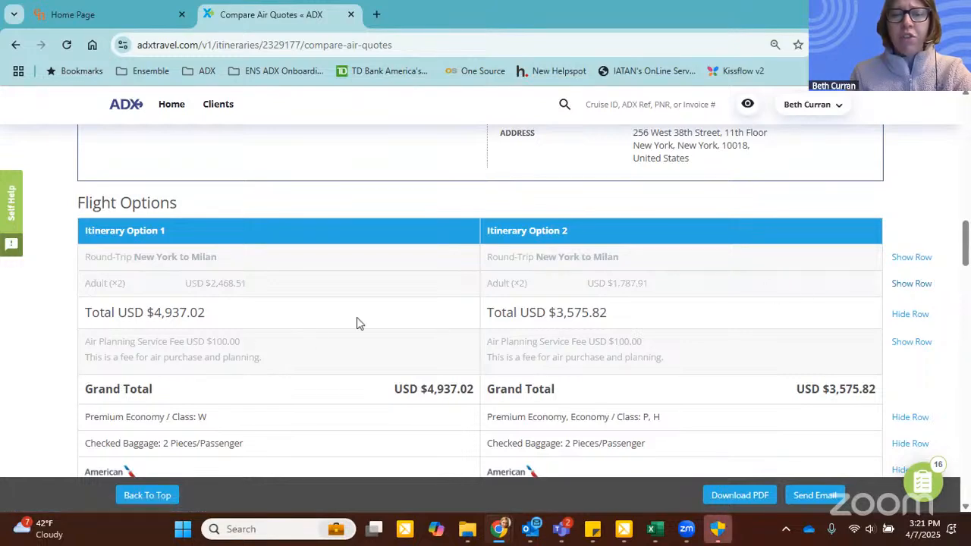
# Step: Review the fare conditions and outbound and return flight details of both options, and download the comparison as a PDF
pyautogui.scroll(-2, 359, 322)
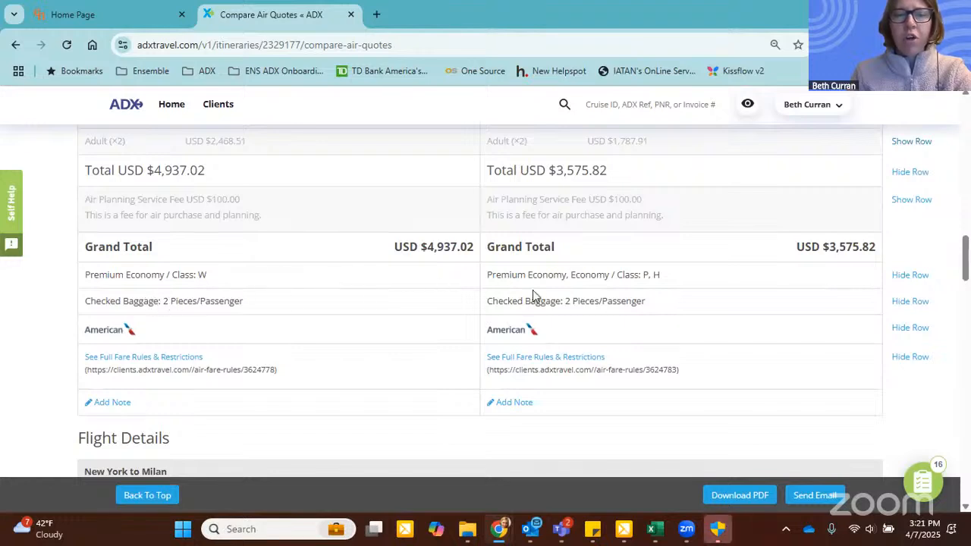
pyautogui.scroll(-1, 533, 295)
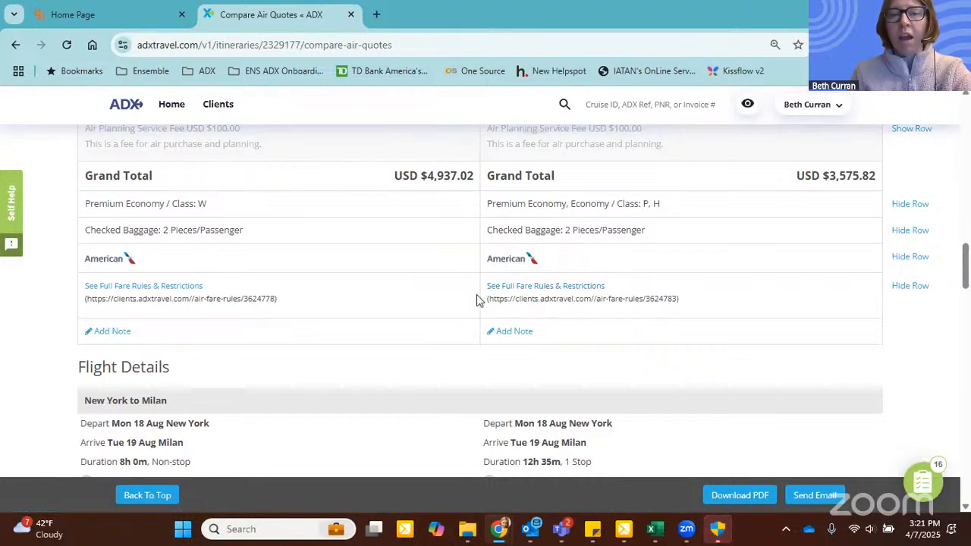
pyautogui.scroll(-1, 476, 299)
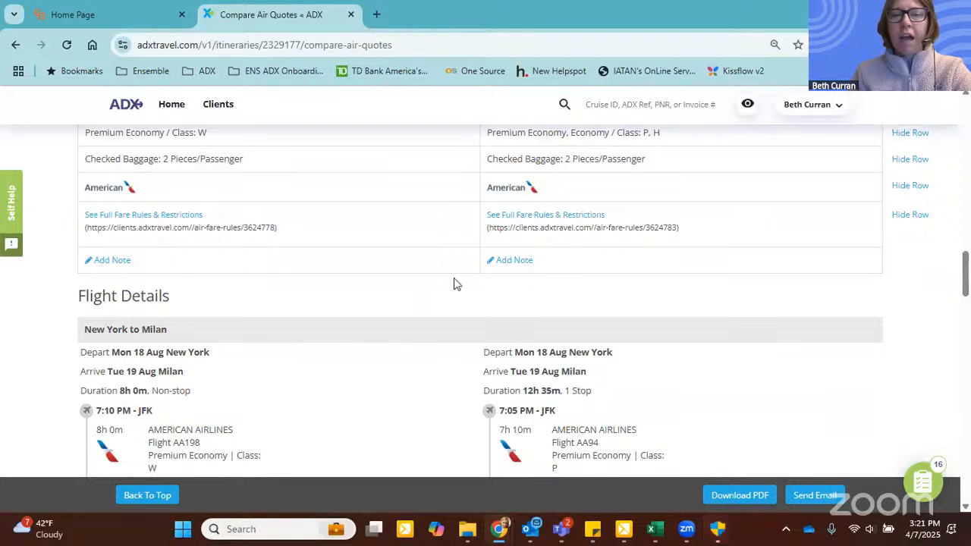
pyautogui.scroll(-2, 510, 273)
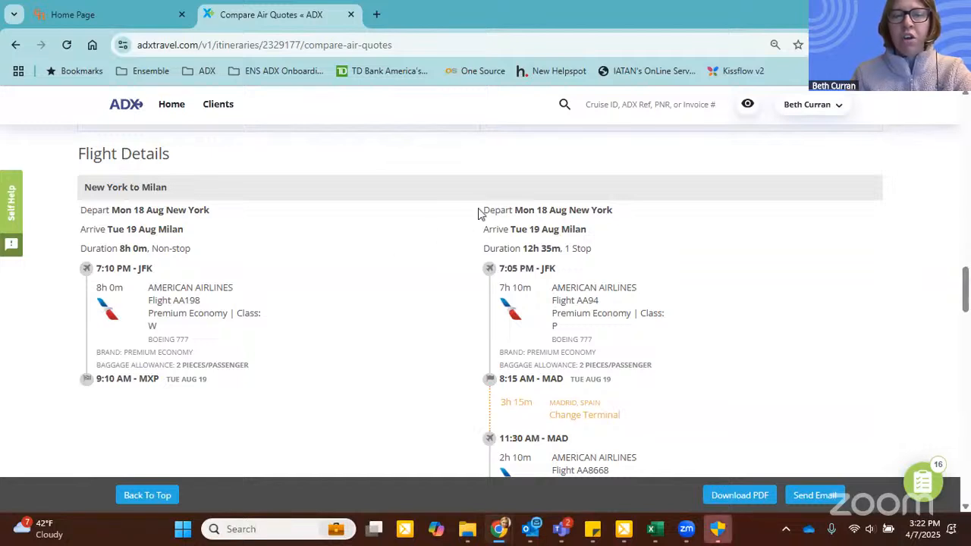
pyautogui.scroll(-2, 468, 208)
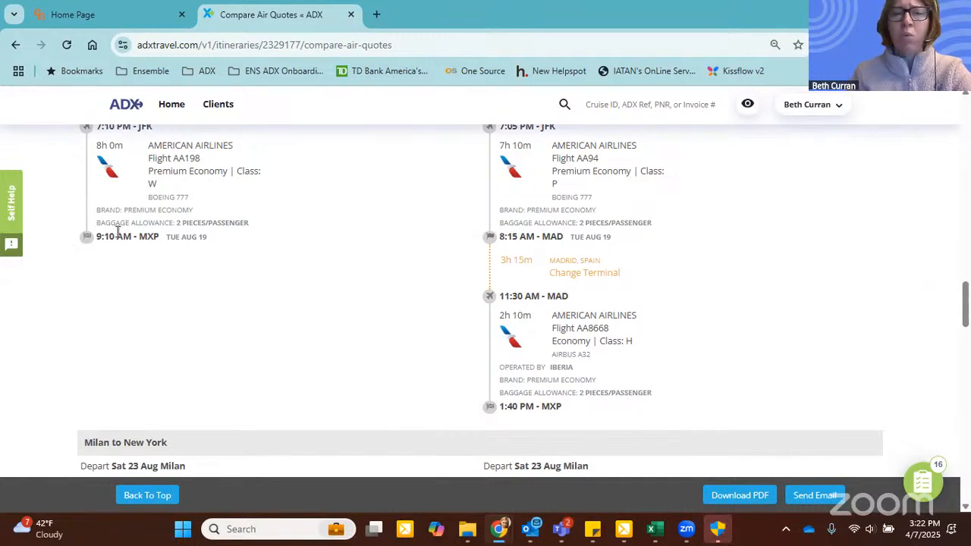
pyautogui.scroll(-5, 561, 228)
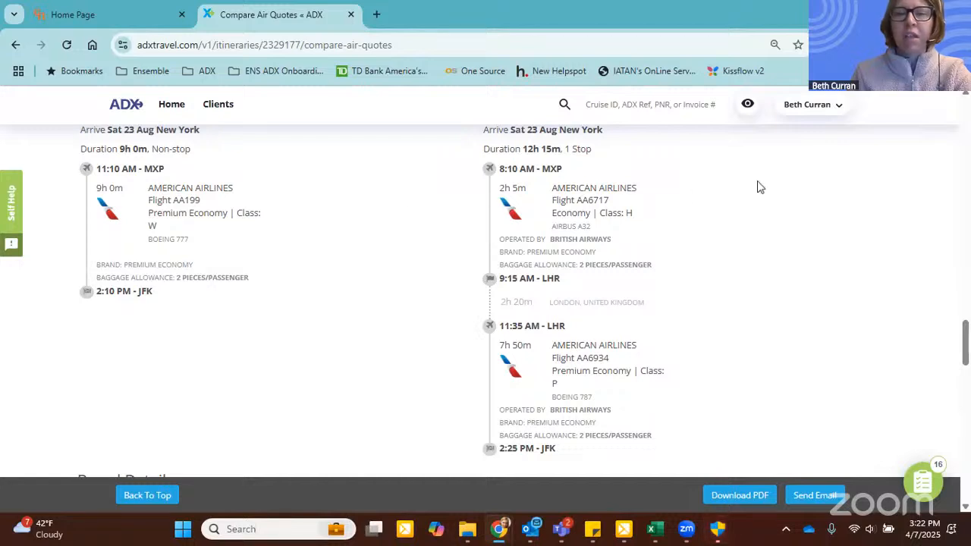
pyautogui.scroll(-1, 767, 187)
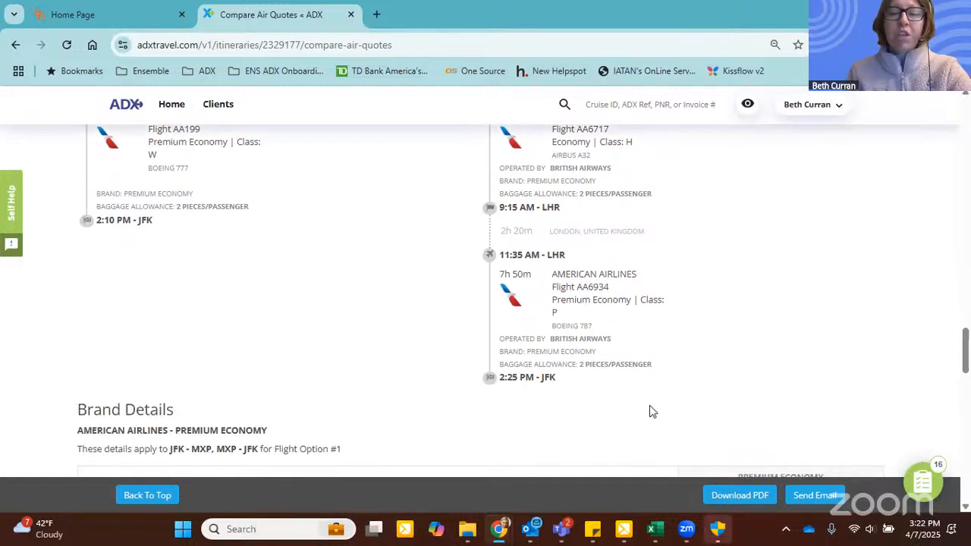
pyautogui.click(734, 497)
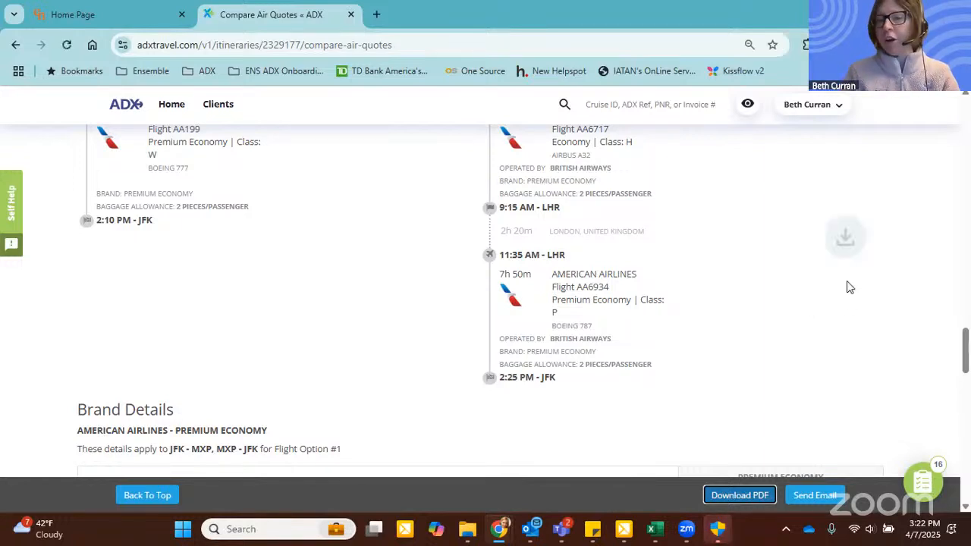
# Step: Open the downloaded comparison PDF and review its advisor information, flight options, and outbound and return flight details
pyautogui.click(832, 90)
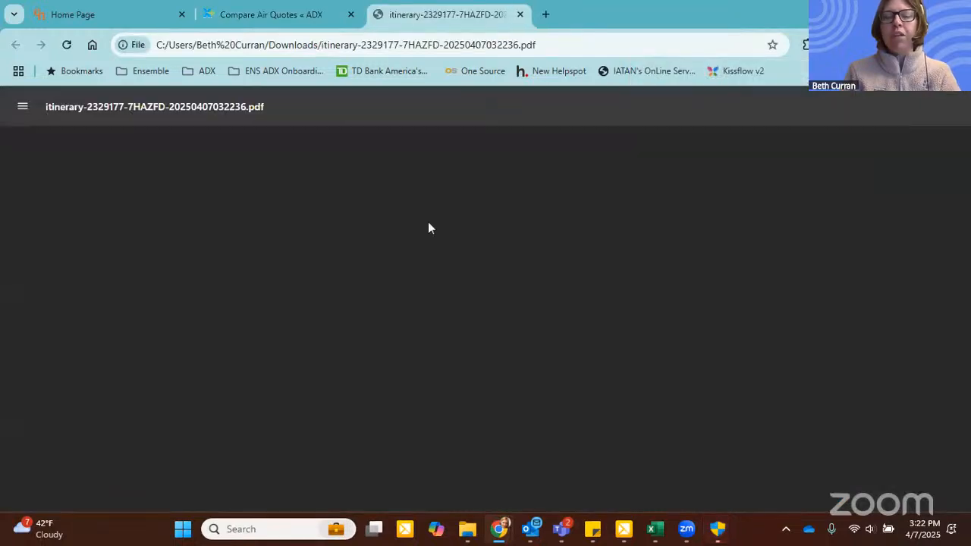
pyautogui.scroll(-3, 750, 235)
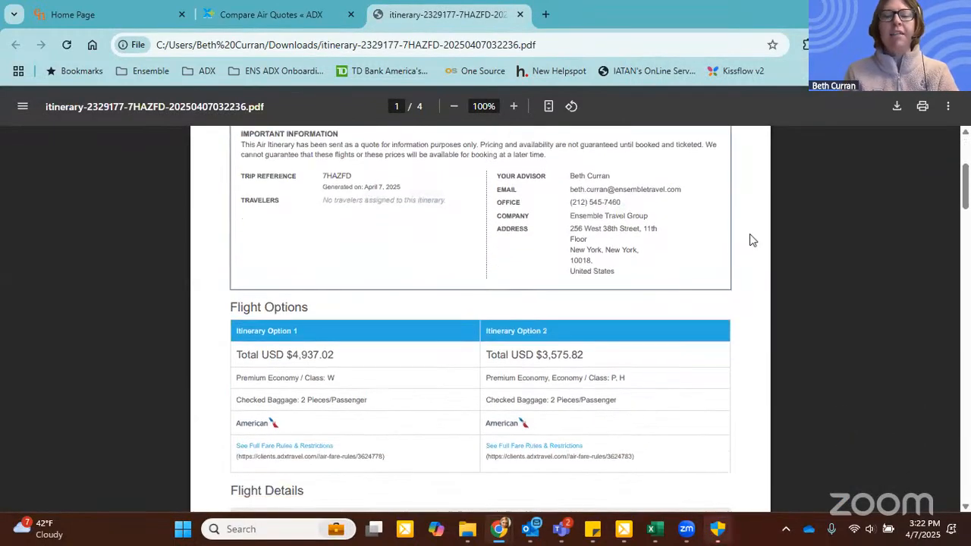
pyautogui.scroll(-3, 749, 240)
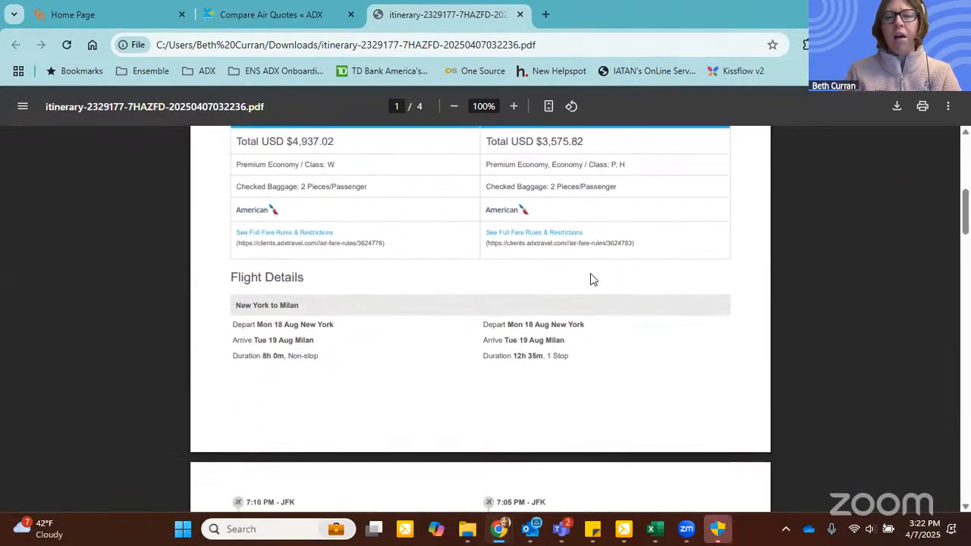
pyautogui.scroll(-2, 516, 322)
pyautogui.scroll(-2, 726, 315)
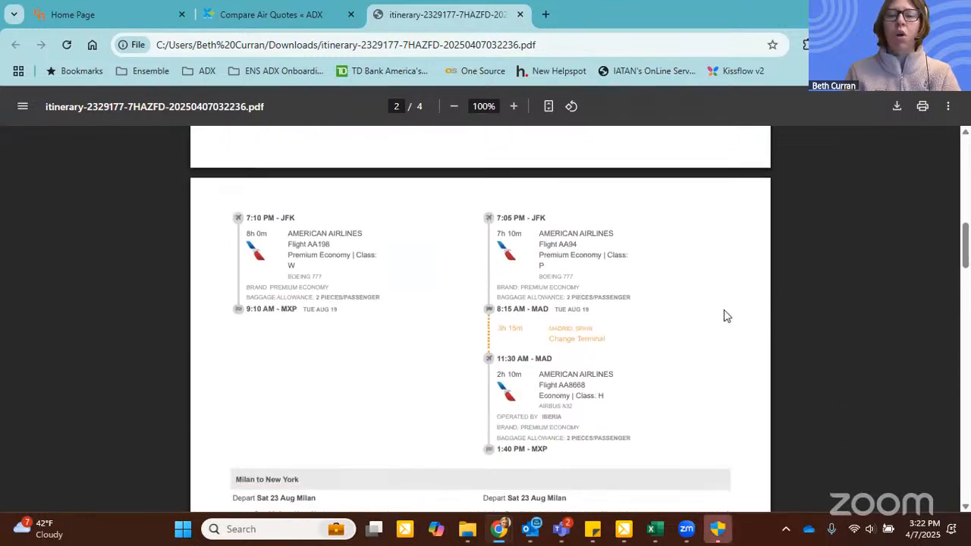
pyautogui.scroll(-1, 726, 315)
pyautogui.scroll(-3, 754, 336)
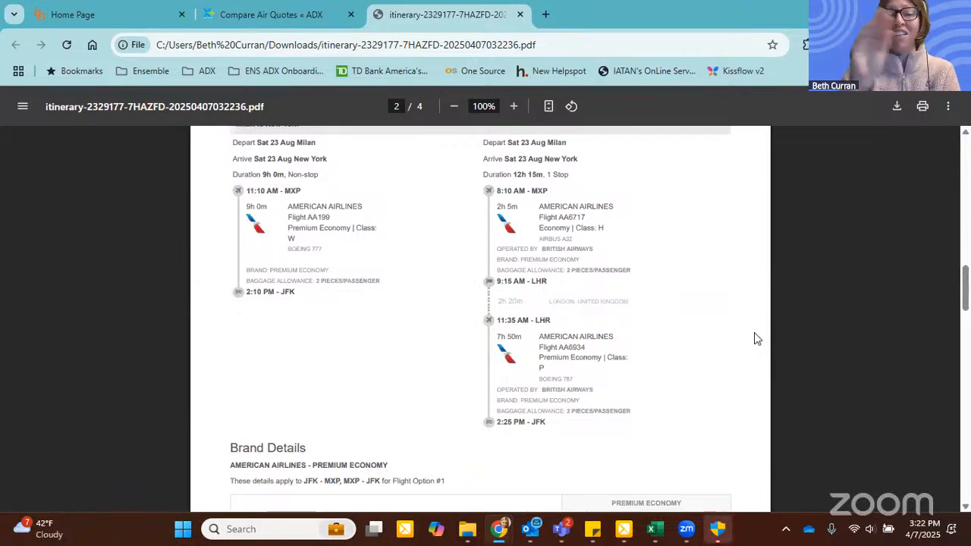
# Step: Review the American Airlines Premium Economy brand details in the comparison PDF, and close the PDF
pyautogui.scroll(-3, 754, 339)
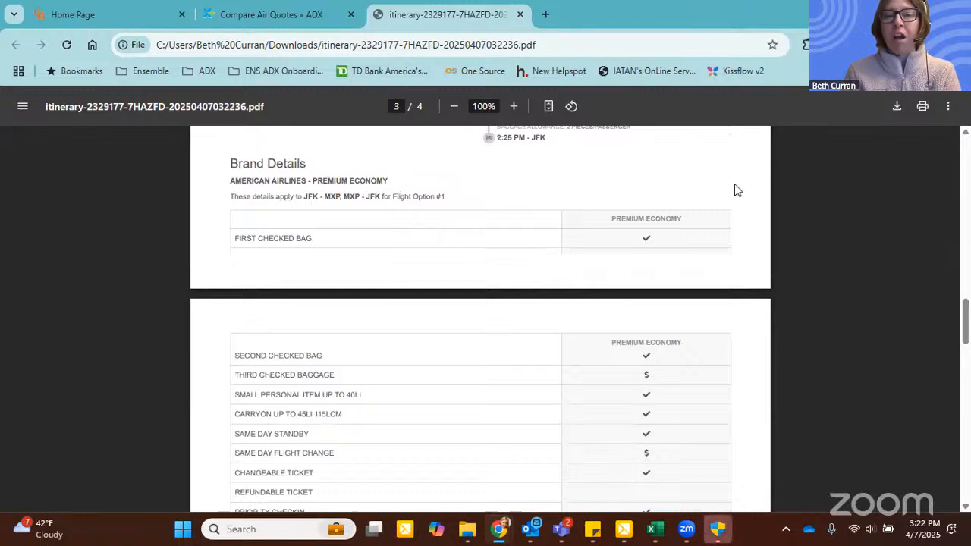
pyautogui.scroll(-2, 641, 174)
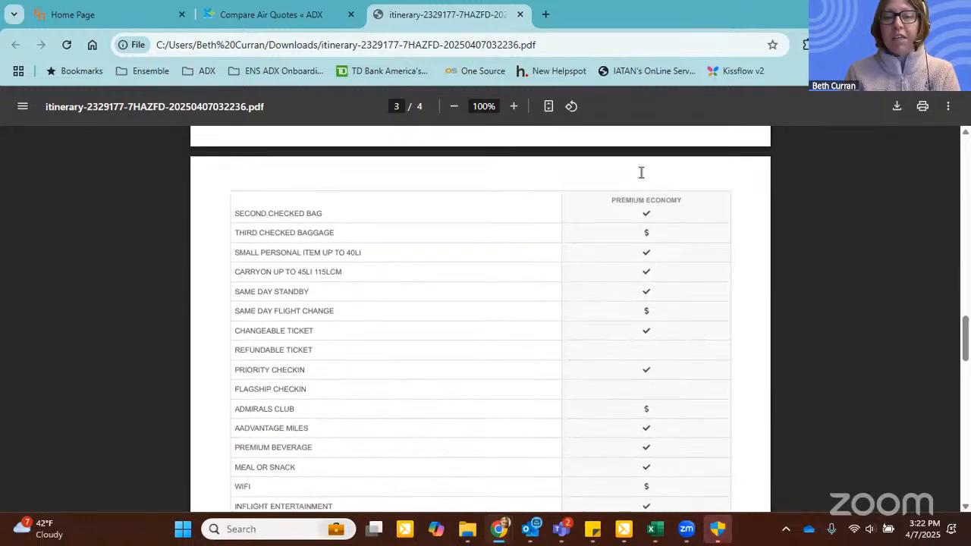
pyautogui.scroll(-1, 652, 421)
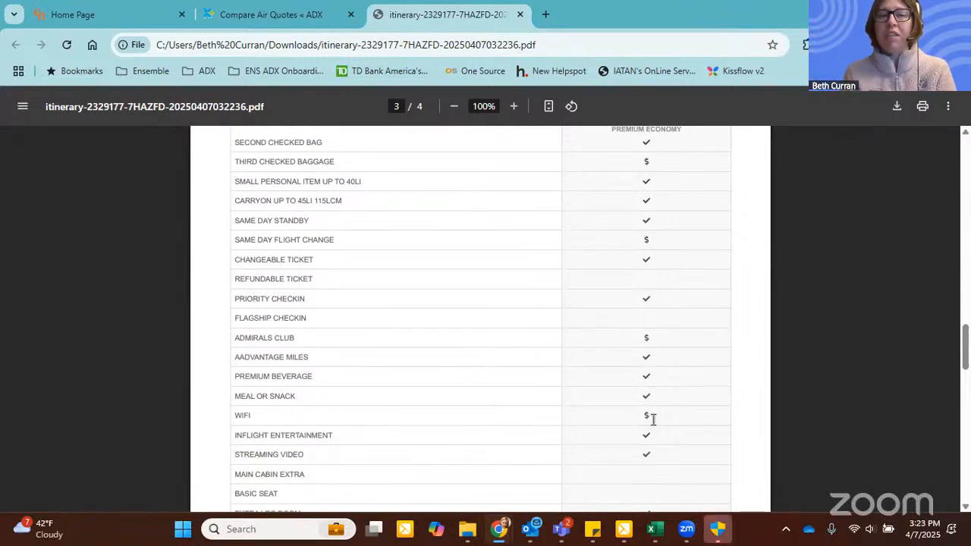
pyautogui.scroll(-3, 652, 409)
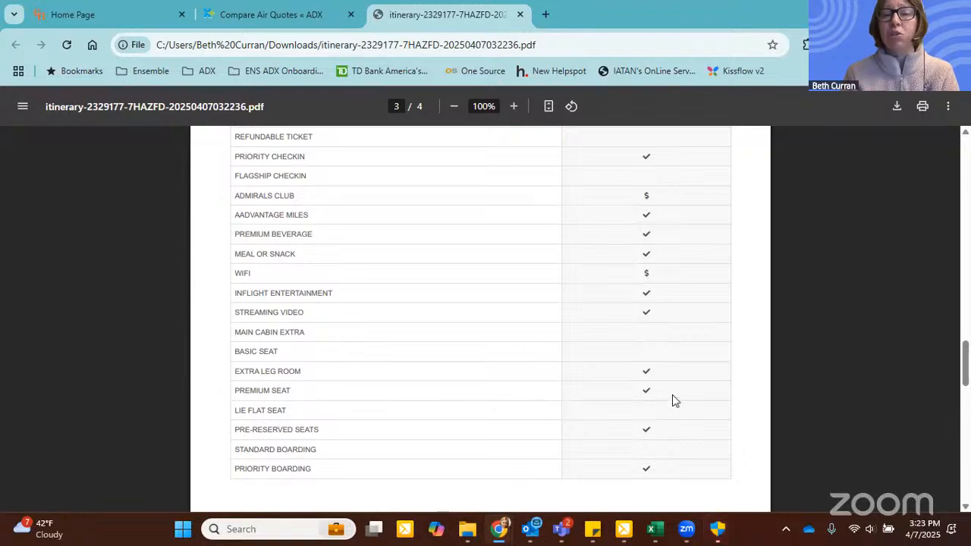
pyautogui.scroll(-1, 741, 371)
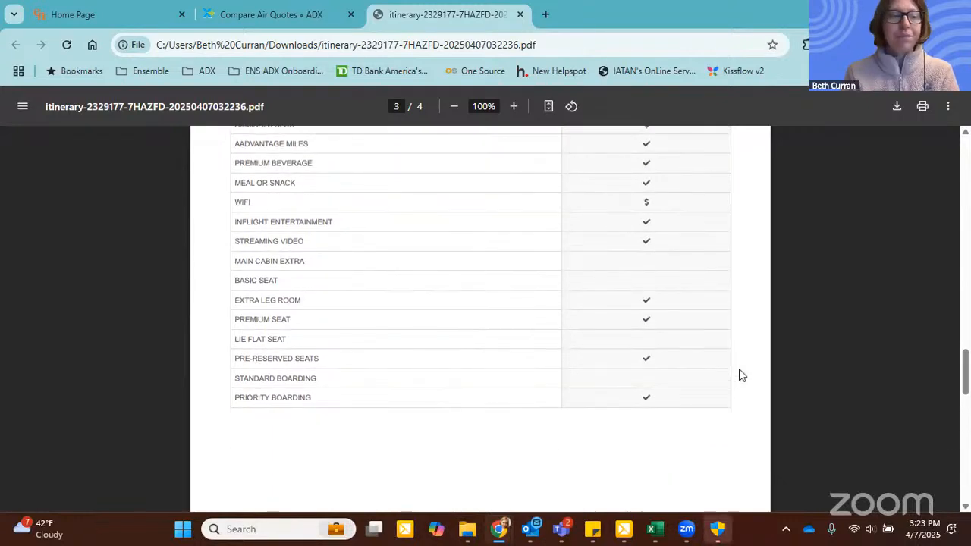
pyautogui.scroll(7, 739, 369)
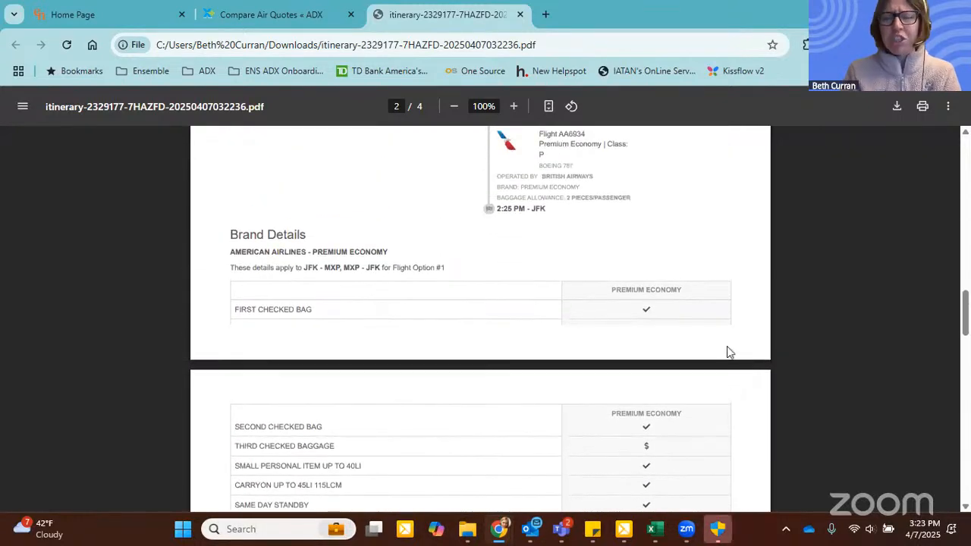
pyautogui.scroll(15, 728, 351)
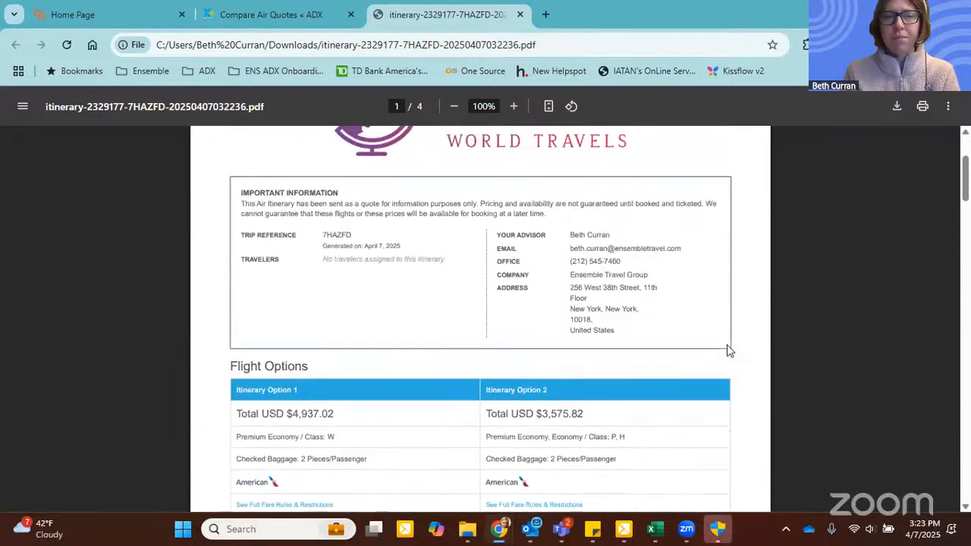
pyautogui.scroll(1, 726, 344)
pyautogui.click(520, 14)
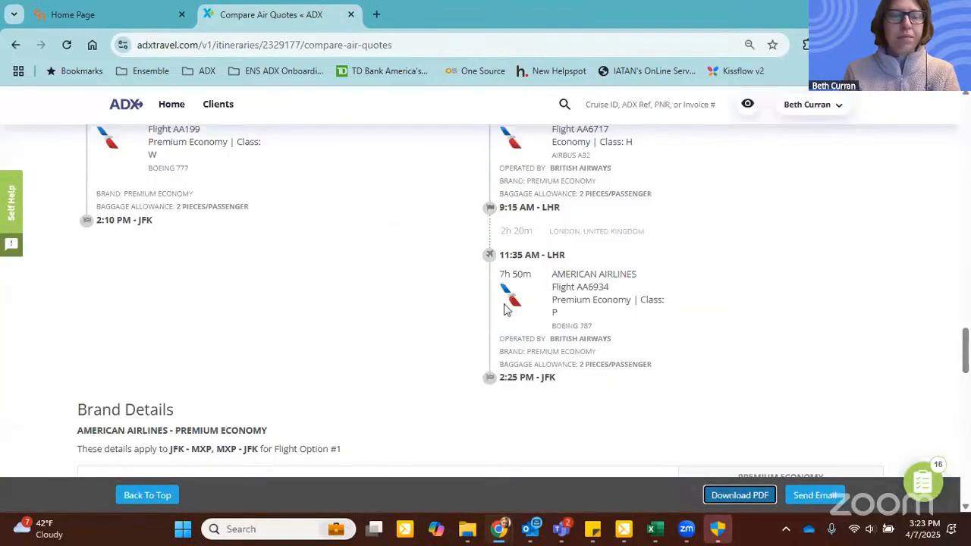
# Step: Return from the flight comparison to the itinerary and expand the first round-trip New York to Milan service
pyautogui.scroll(10, 407, 350)
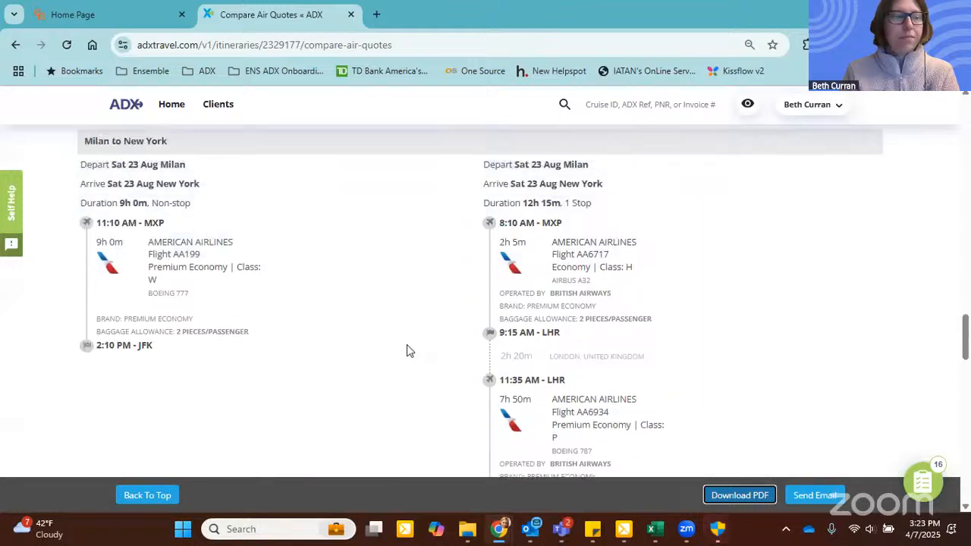
pyautogui.scroll(12, 407, 350)
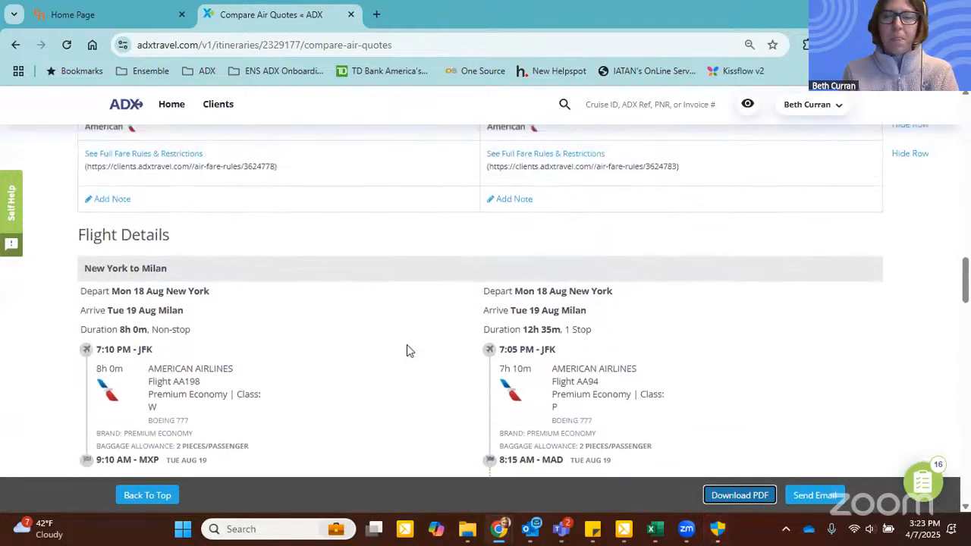
pyautogui.scroll(8, 355, 296)
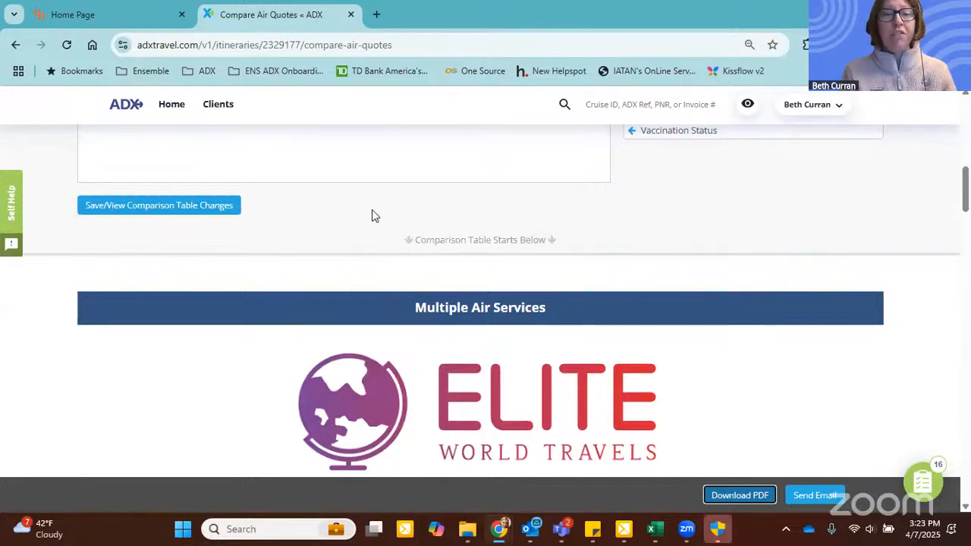
pyautogui.scroll(8, 344, 235)
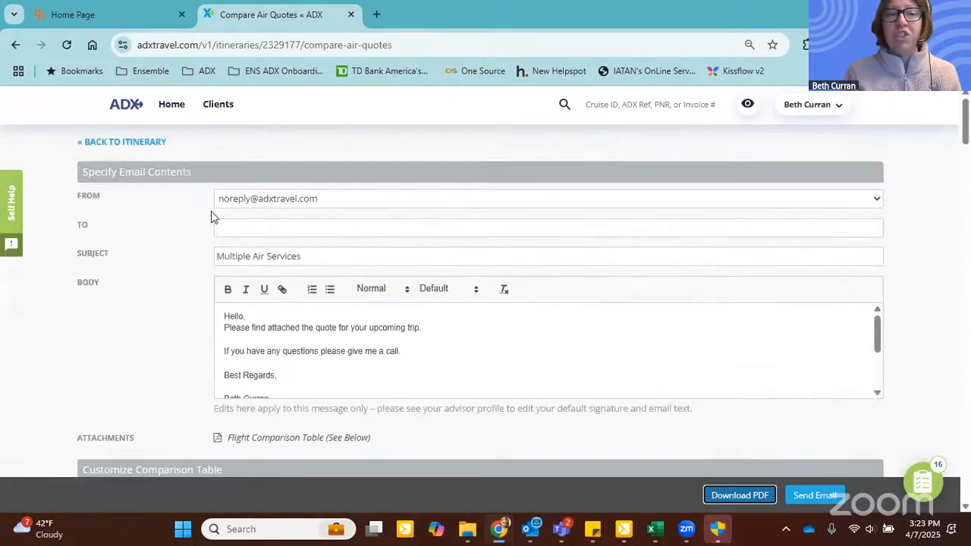
pyautogui.click(135, 141)
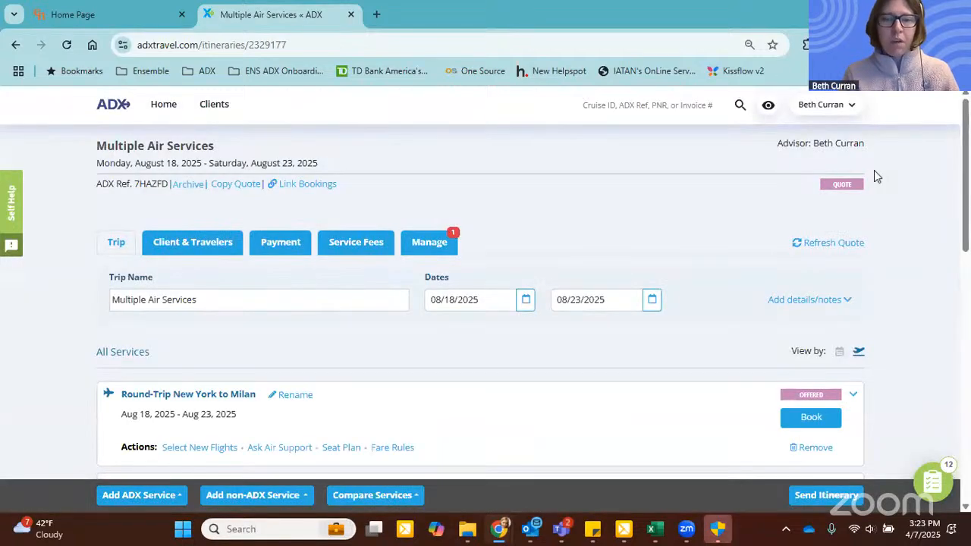
pyautogui.scroll(-2, 874, 176)
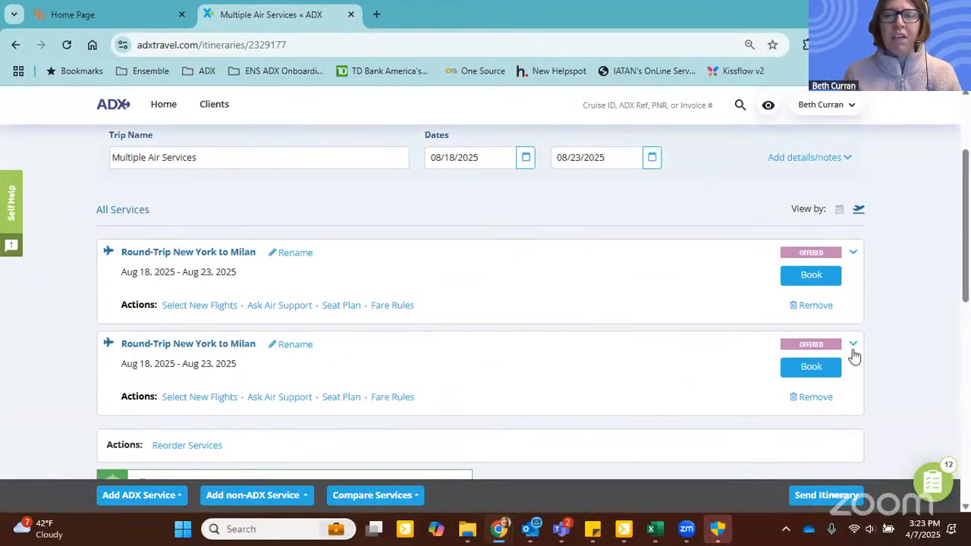
pyautogui.click(853, 253)
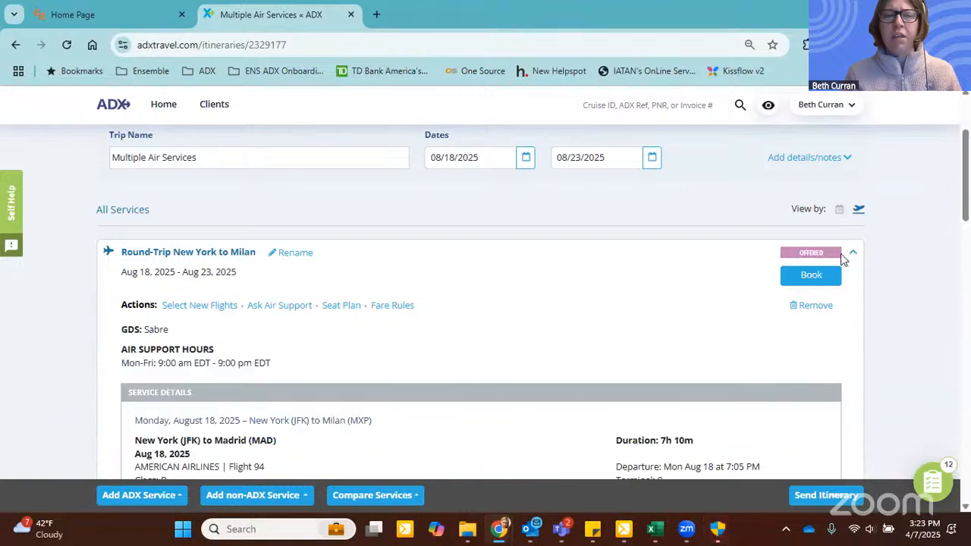
pyautogui.scroll(2, 302, 289)
# Step: Examine the cost summary and the detailed fare, tax and commission breakdown of the first listed New York to Milan service
pyautogui.click(298, 251)
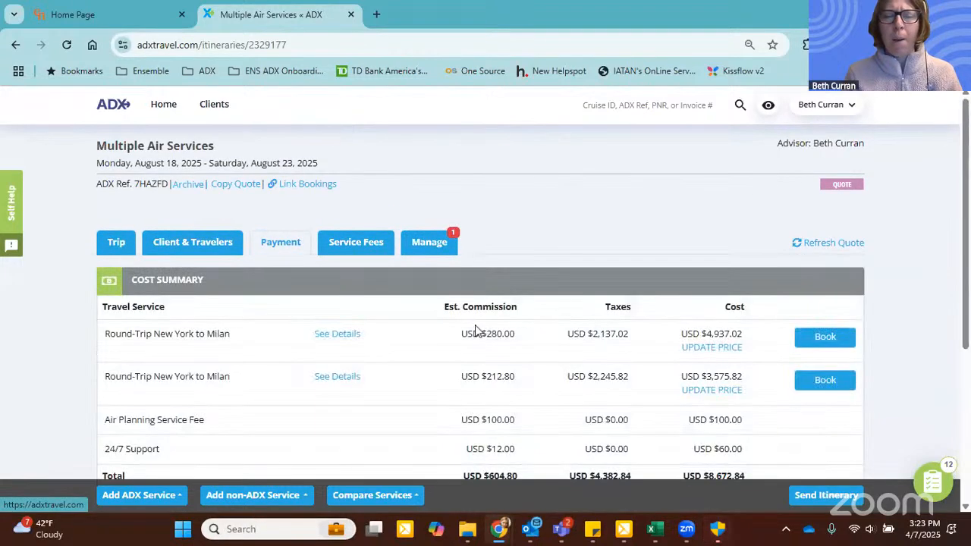
pyautogui.click(342, 335)
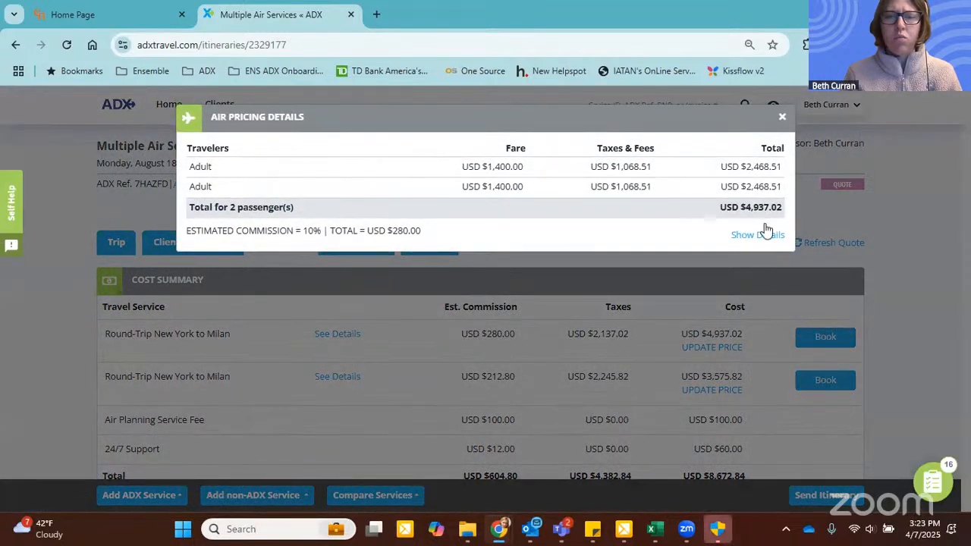
pyautogui.click(759, 234)
pyautogui.scroll(-3, 401, 298)
pyautogui.scroll(3, 402, 297)
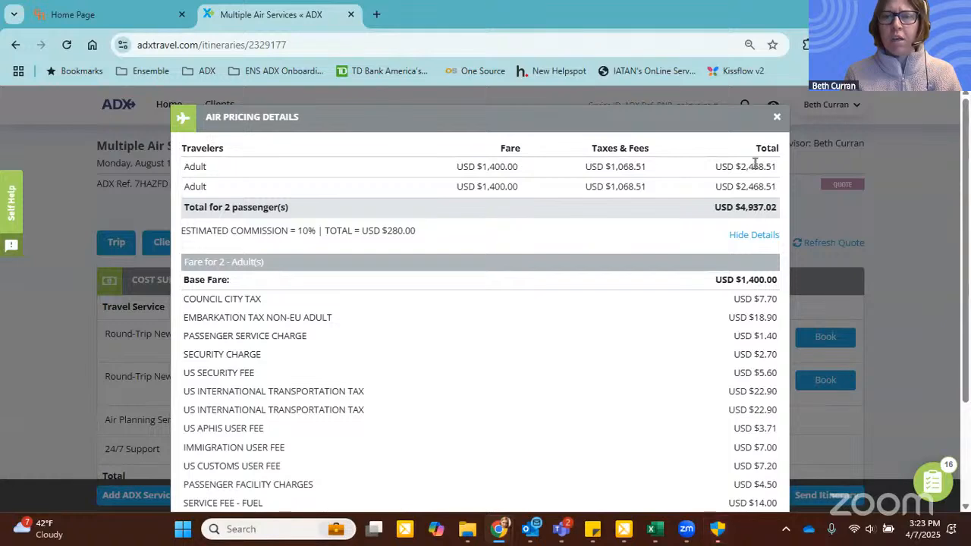
pyautogui.click(777, 117)
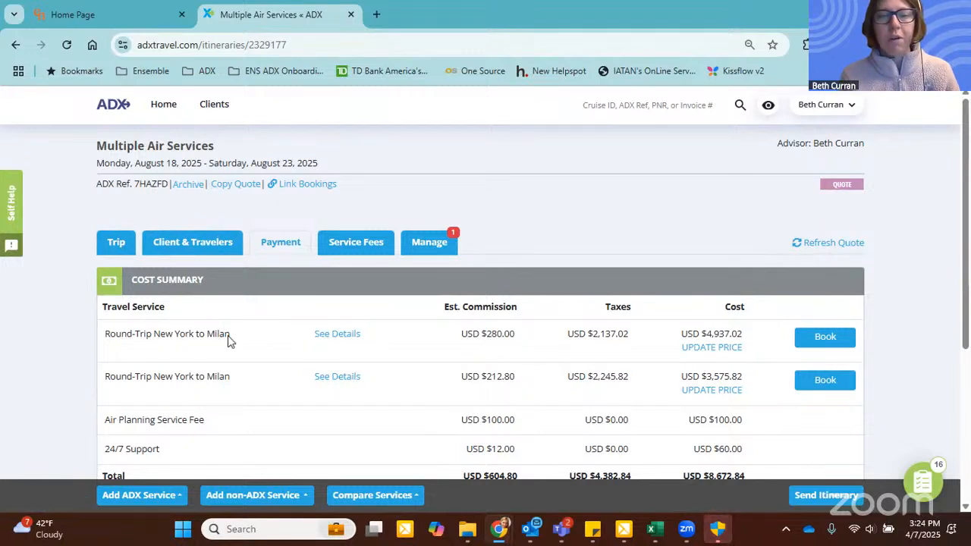
# Step: Check the flight details of the first listed service and remove this one-stop round trip via Madrid from the itinerary
pyautogui.click(116, 242)
pyautogui.scroll(-2, 632, 215)
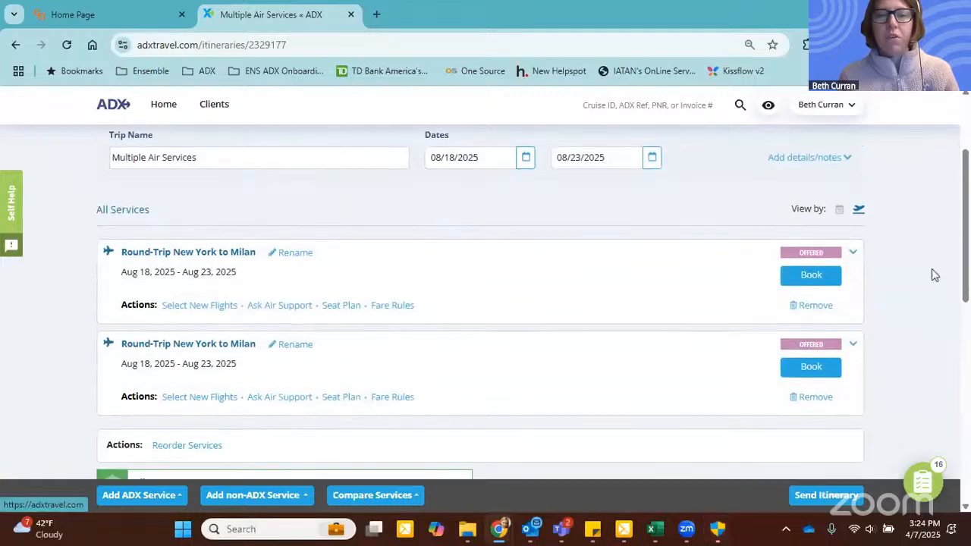
pyautogui.click(855, 253)
pyautogui.scroll(-4, 506, 279)
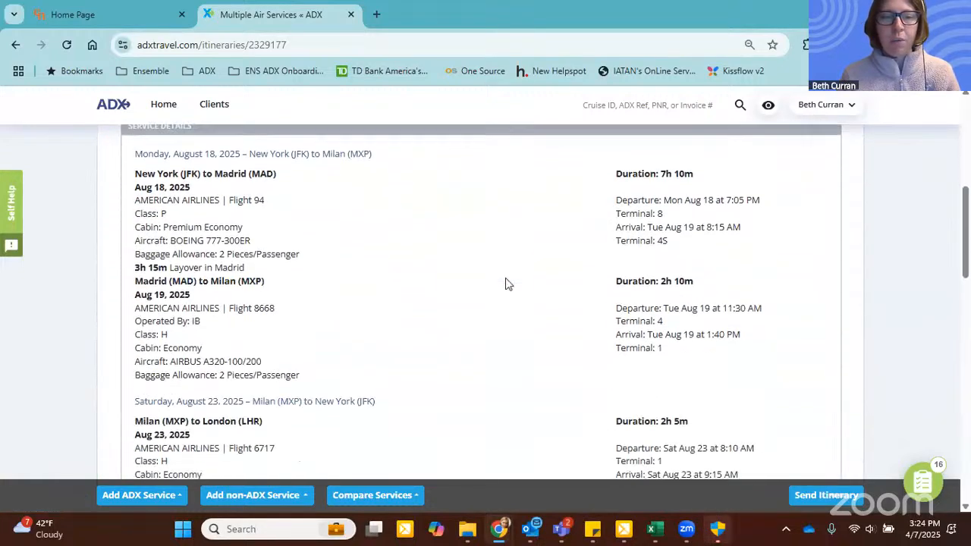
pyautogui.scroll(4, 629, 245)
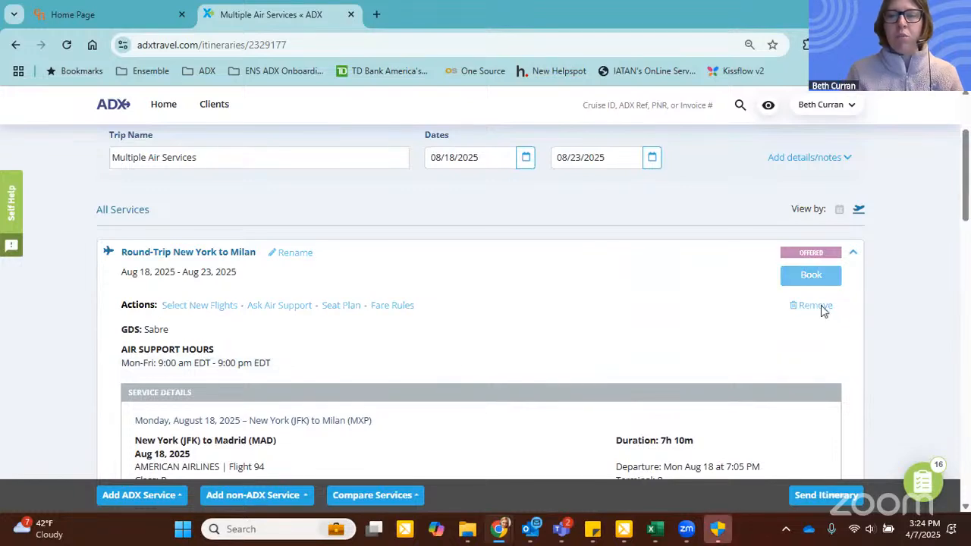
pyautogui.click(819, 305)
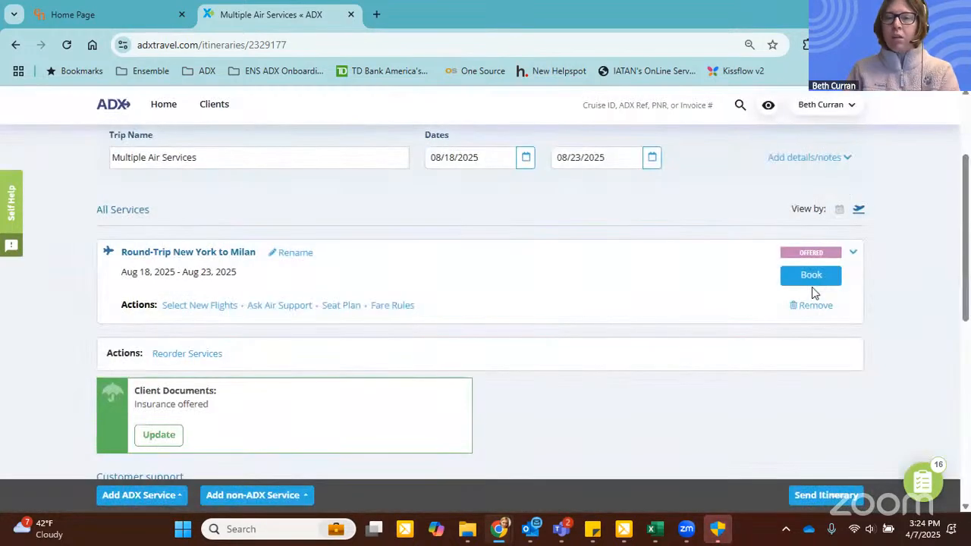
# Step: Review the remaining nonstop service's flight details and its base fare, taxes and total cost
pyautogui.click(854, 253)
pyautogui.scroll(-4, 685, 295)
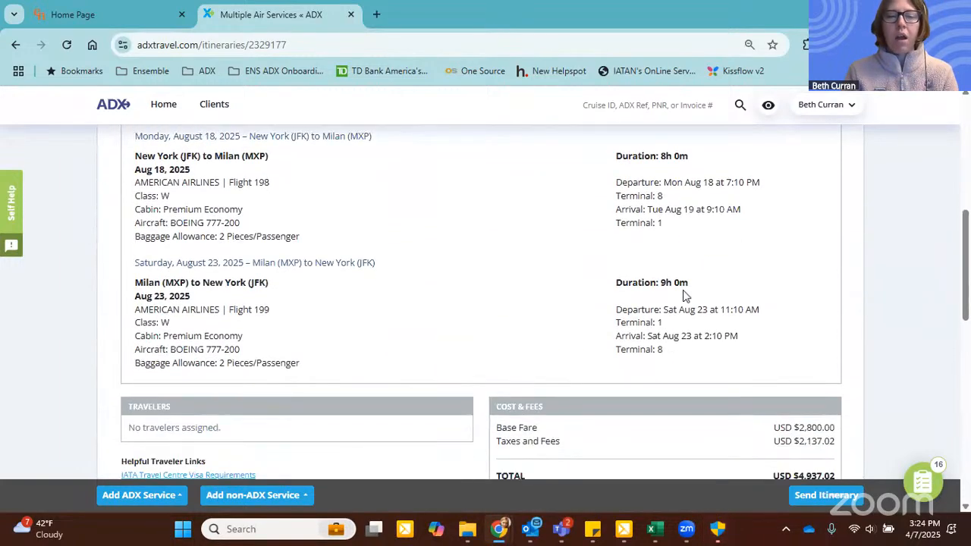
pyautogui.scroll(-1, 685, 295)
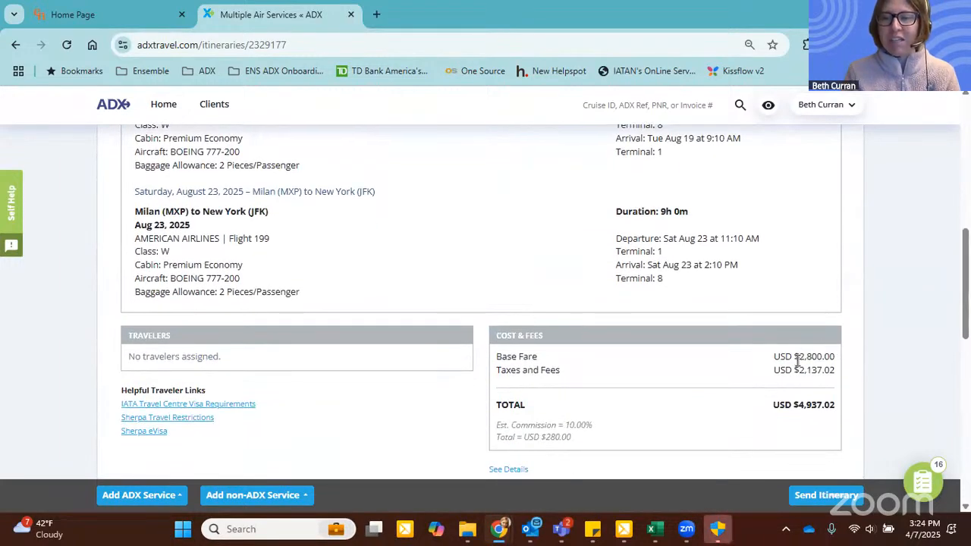
pyautogui.moveTo(800, 360); pyautogui.dragTo(847, 360)
pyautogui.moveTo(789, 371); pyautogui.dragTo(833, 371)
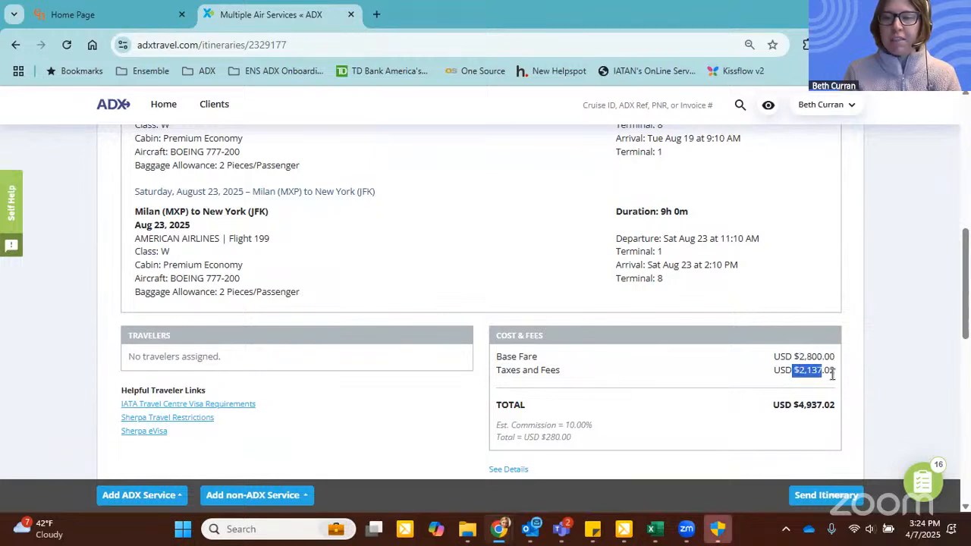
pyautogui.moveTo(791, 404); pyautogui.dragTo(834, 404)
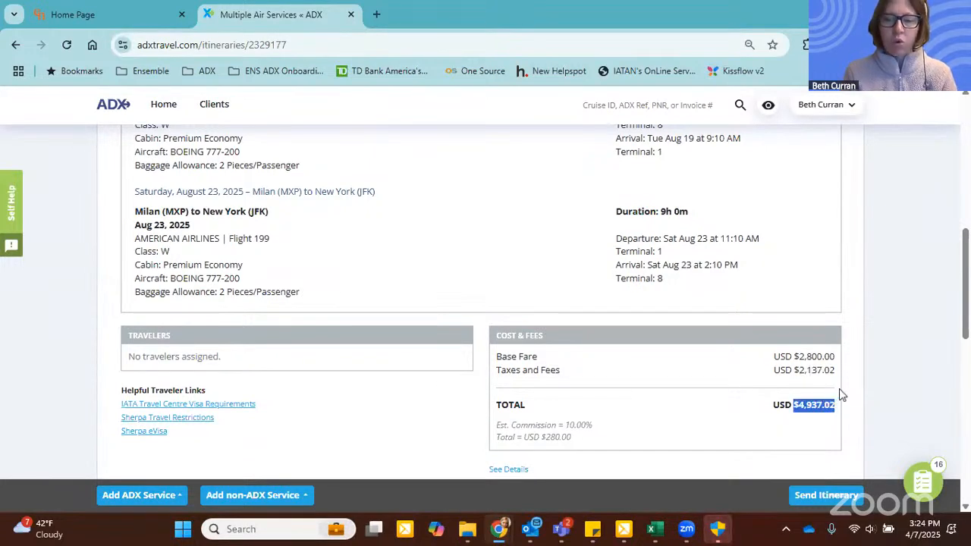
pyautogui.click(873, 352)
# Step: Start adding an ADX hotel service to the itinerary and set its destination to Milan, Metropolitan City of Milan, Italy
pyautogui.scroll(6, 787, 274)
pyautogui.scroll(1, 785, 270)
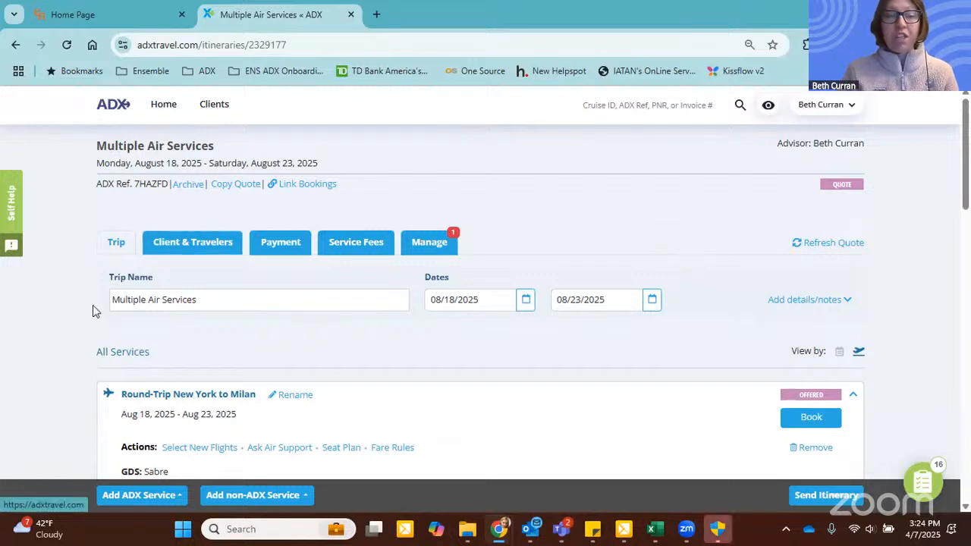
pyautogui.click(141, 501)
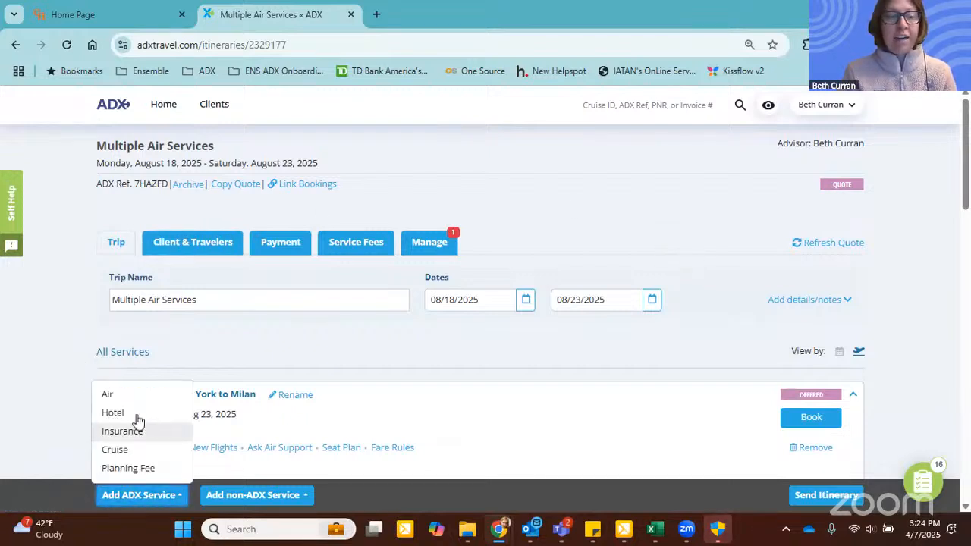
pyautogui.click(136, 415)
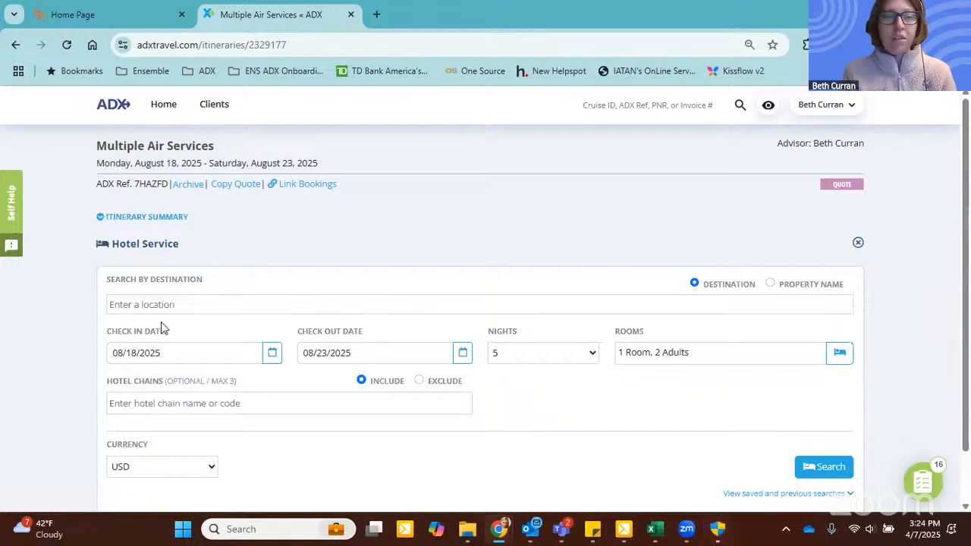
pyautogui.click(164, 297)
pyautogui.write('milan')
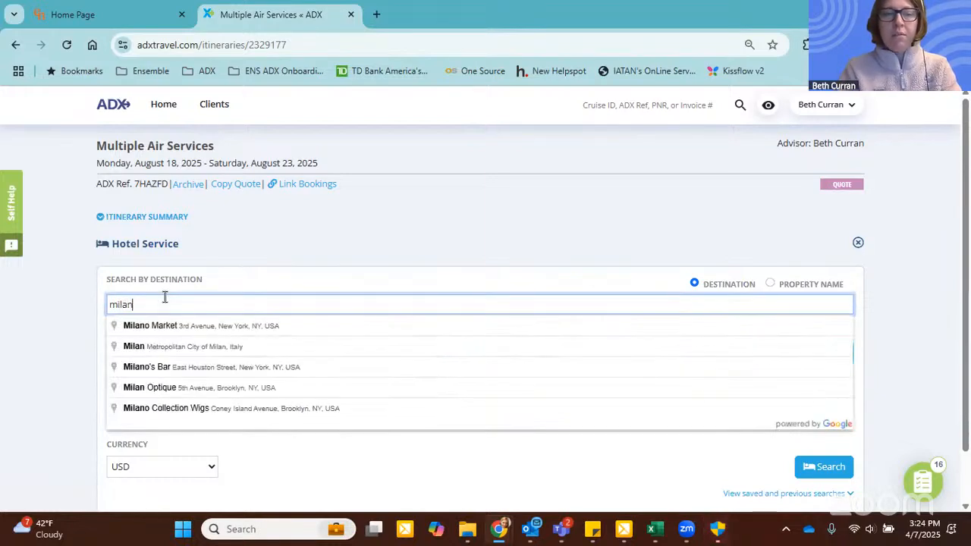
pyautogui.click(164, 346)
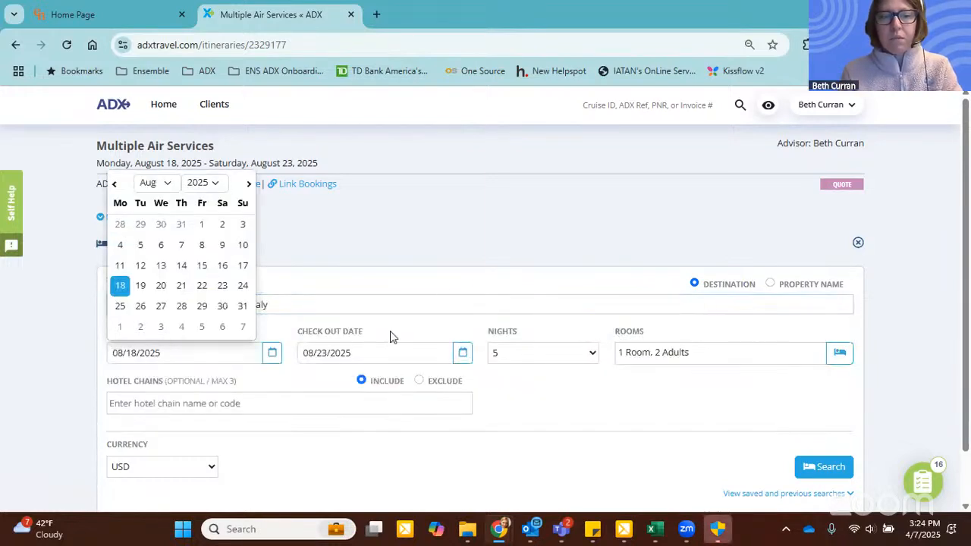
# Step: Set the hotel check-in to 08/19/2025 and check-out to 08/23/2025, and search for available hotels
pyautogui.click(270, 355)
pyautogui.click(271, 355)
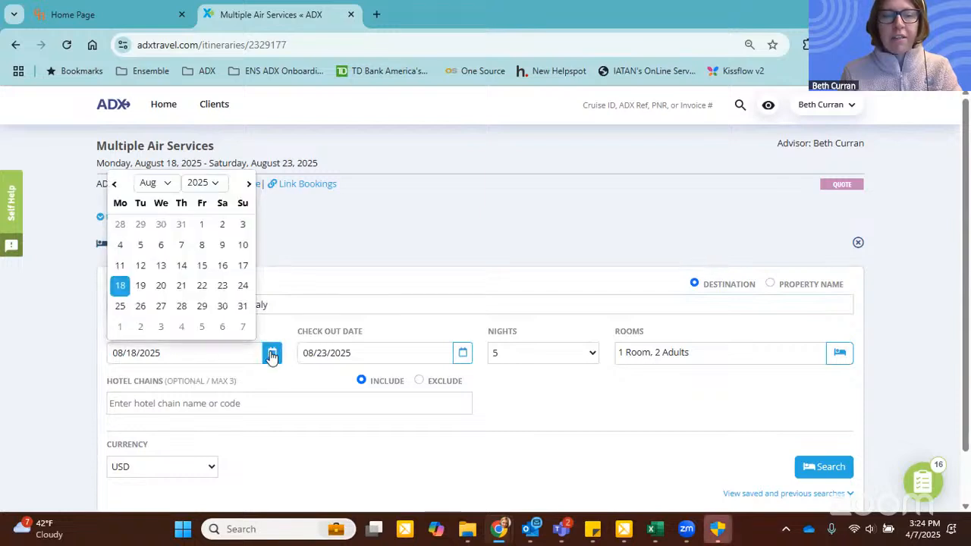
pyautogui.click(140, 286)
pyautogui.click(464, 354)
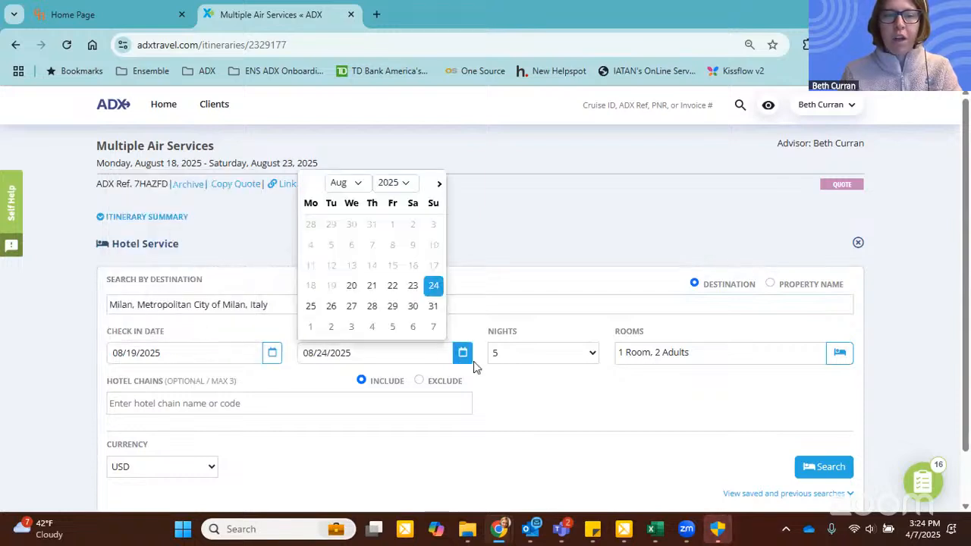
pyautogui.click(412, 285)
pyautogui.click(828, 467)
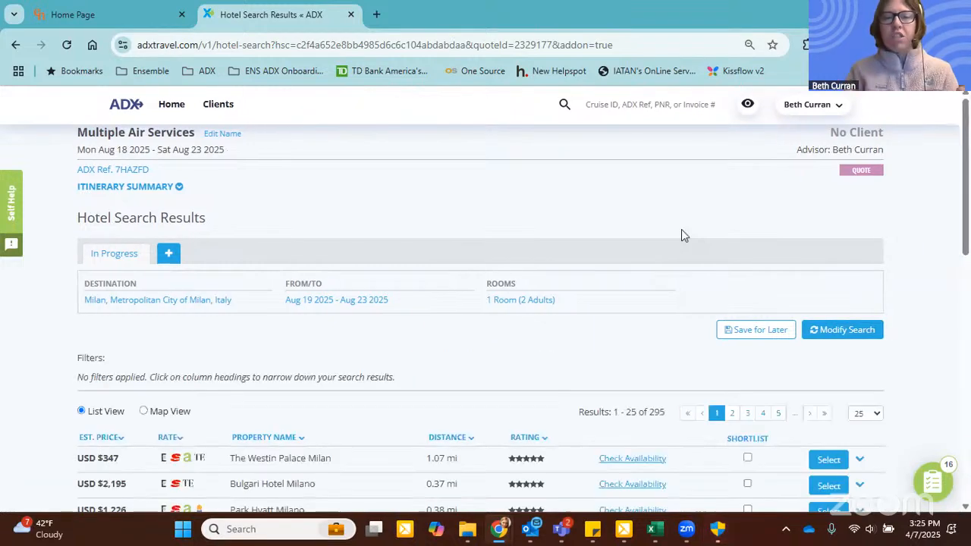
# Step: Select The Westin Palace Milan from the hotel results and look through its room rates
pyautogui.scroll(-3, 599, 215)
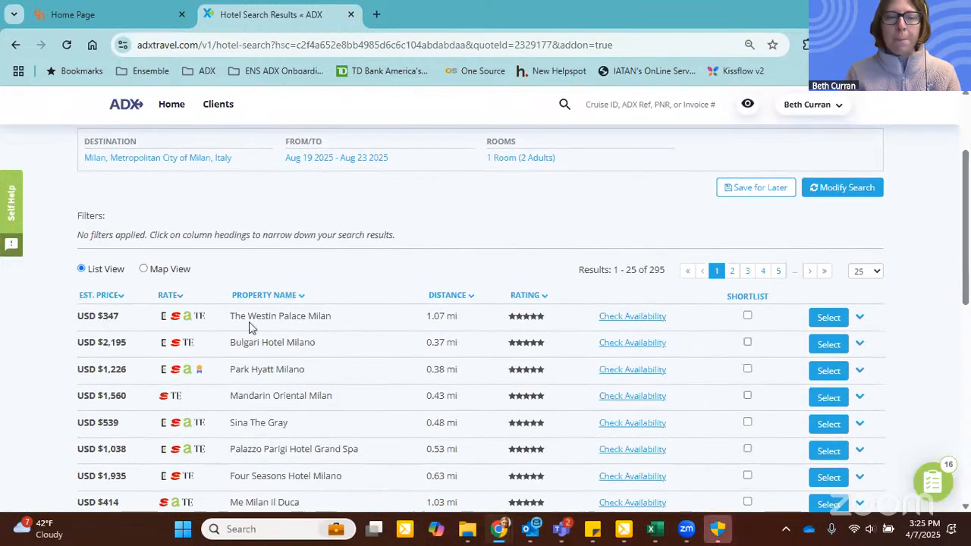
pyautogui.click(830, 317)
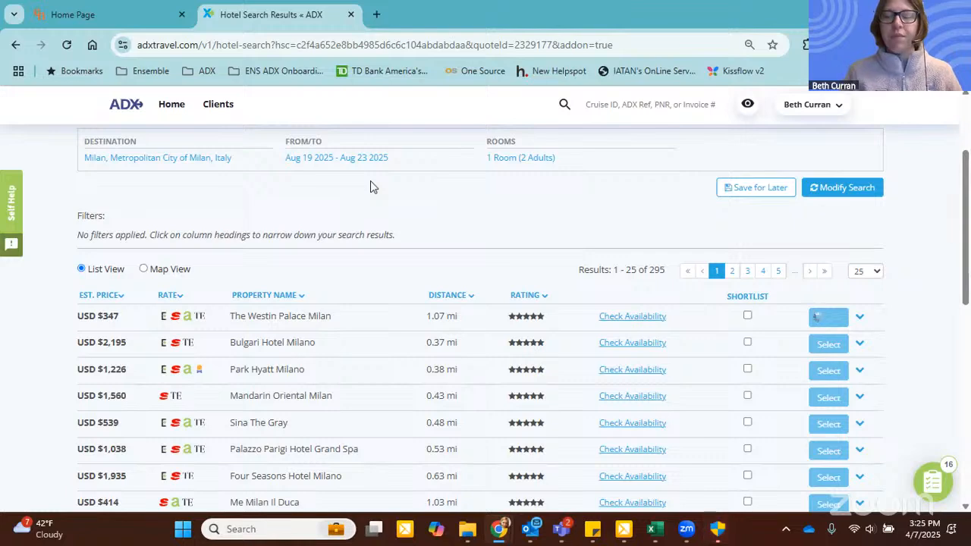
pyautogui.scroll(-9, 358, 228)
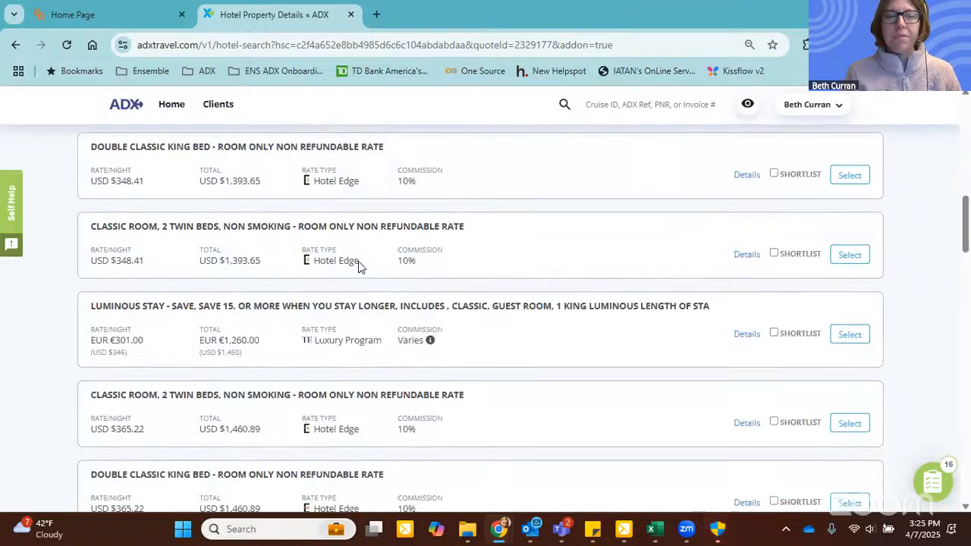
# Step: Filter the room rates by rate type, excluding the Hotel Edge and Luxury Program rates
pyautogui.scroll(2, 358, 271)
pyautogui.click(323, 271)
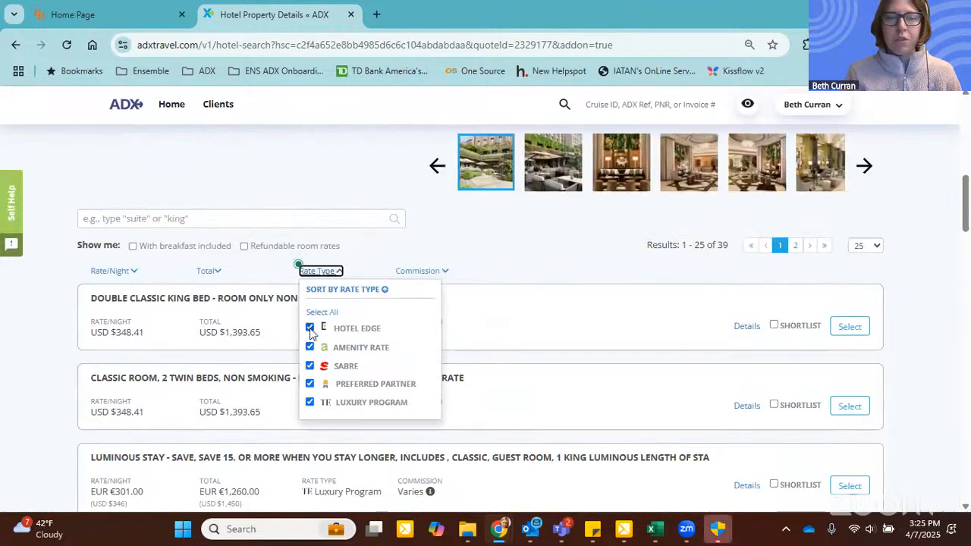
pyautogui.click(310, 329)
pyautogui.scroll(-1, 310, 329)
pyautogui.click(311, 326)
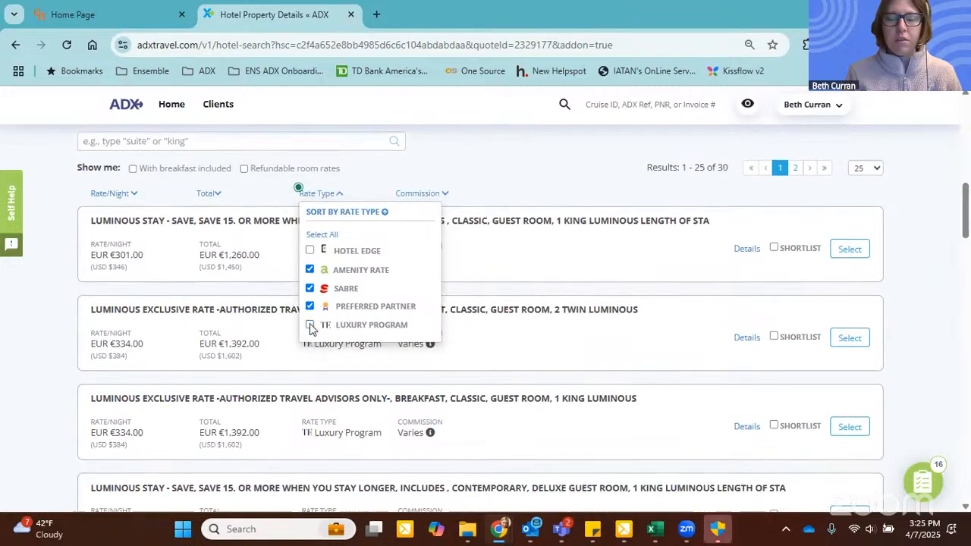
pyautogui.click(338, 194)
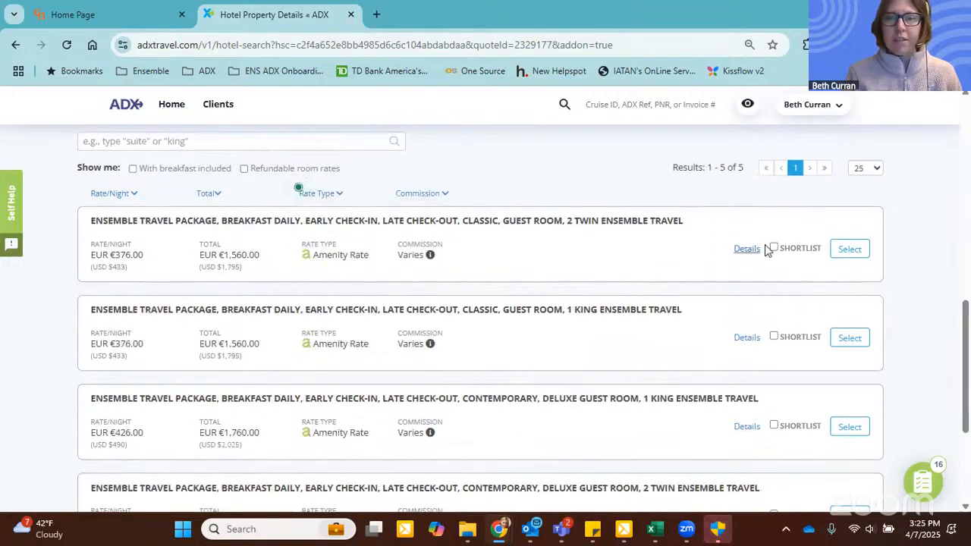
# Step: Select the Ensemble Travel amenity rate for the classic two-twin guest room and add it to the itinerary as a quote
pyautogui.click(849, 249)
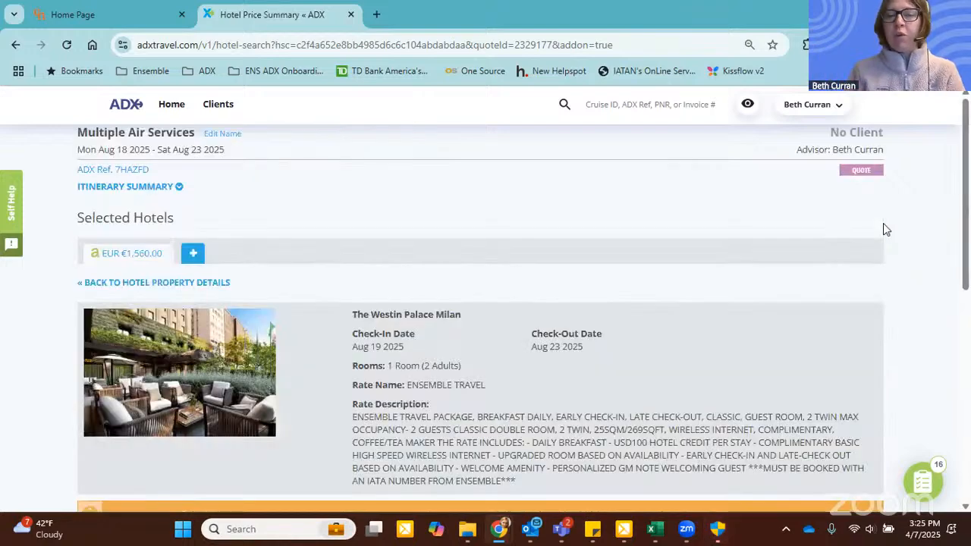
pyautogui.scroll(-10, 798, 254)
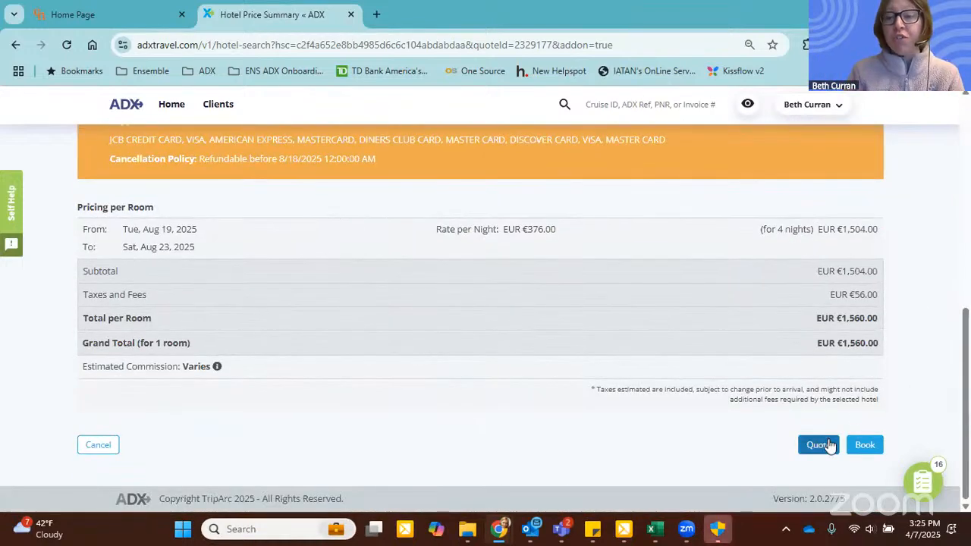
pyautogui.click(819, 445)
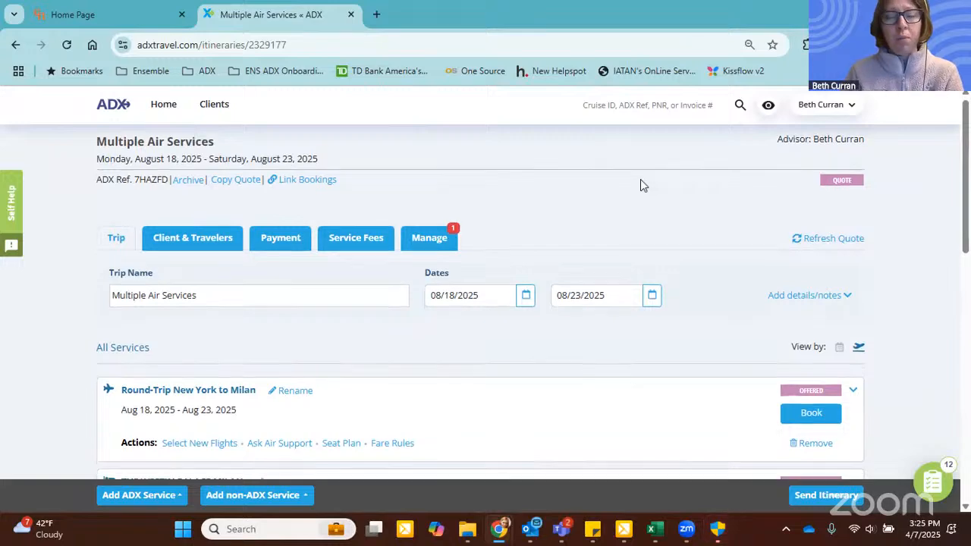
# Step: Open the itinerary's client and traveler details, review the blank new-client form's fields and close the form
pyautogui.scroll(-1, 224, 313)
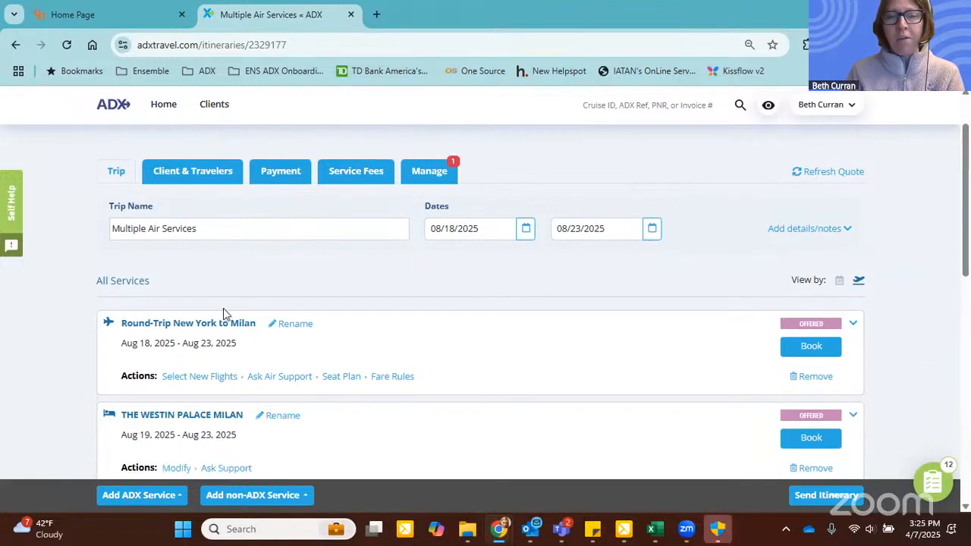
pyautogui.click(186, 173)
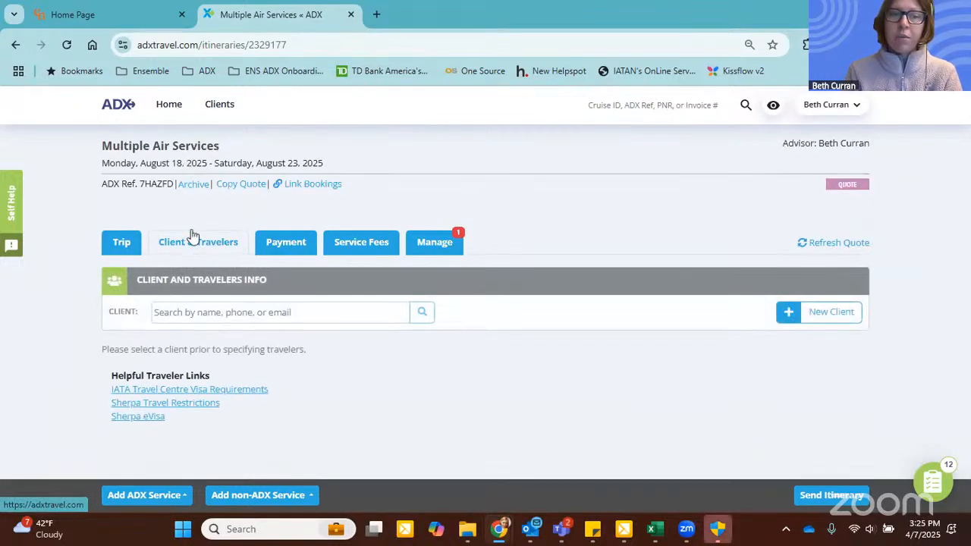
pyautogui.click(840, 313)
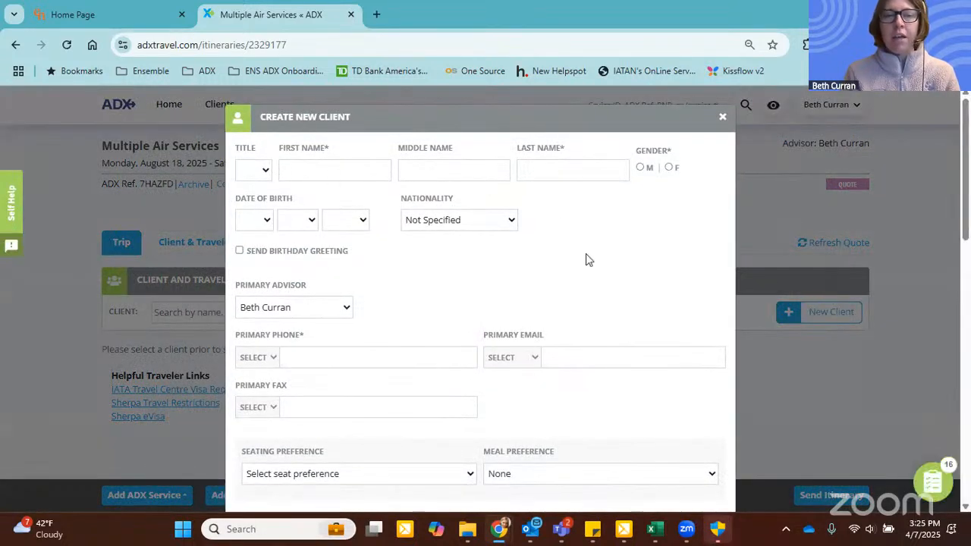
pyautogui.scroll(-1, 708, 135)
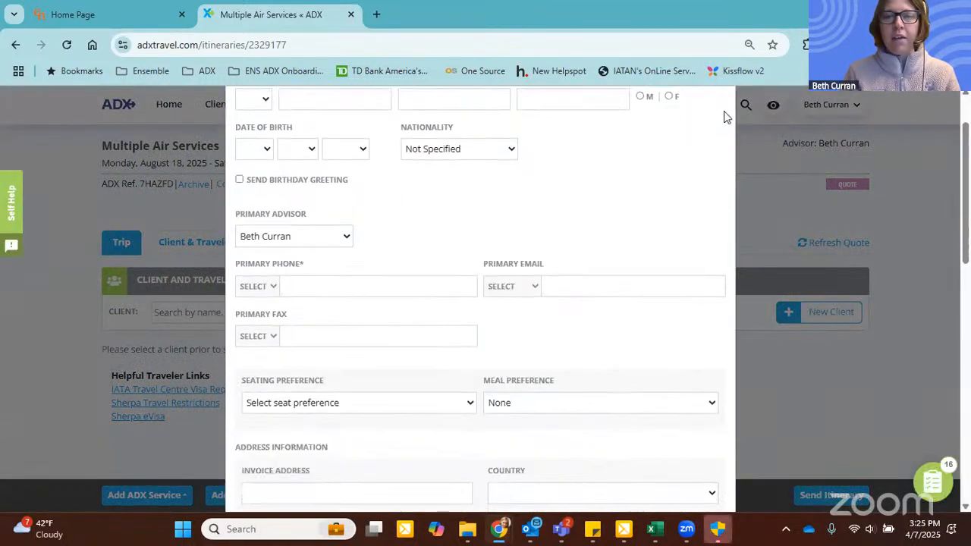
pyautogui.scroll(1, 726, 126)
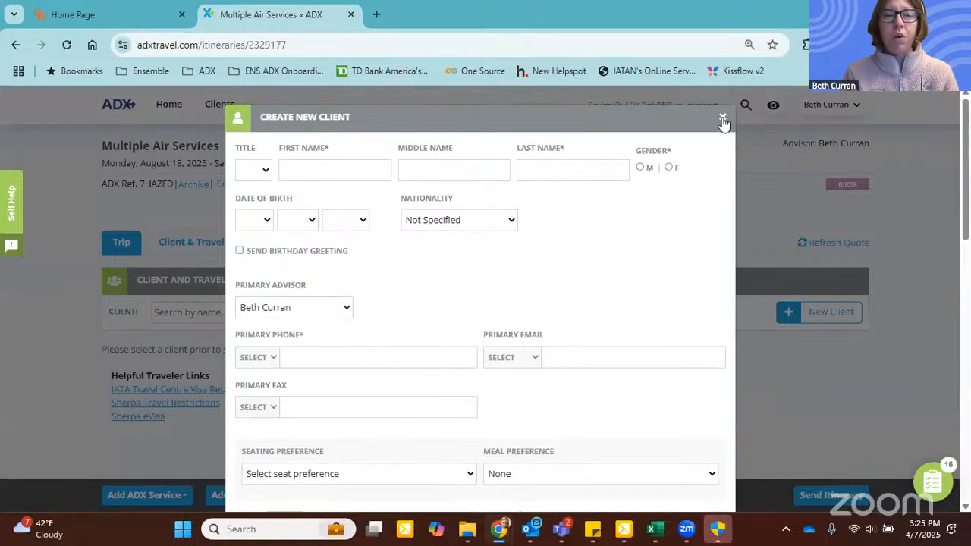
pyautogui.click(722, 119)
# Step: Search for the existing client by last and first name and assign the matching client to the itinerary
pyautogui.click(317, 315)
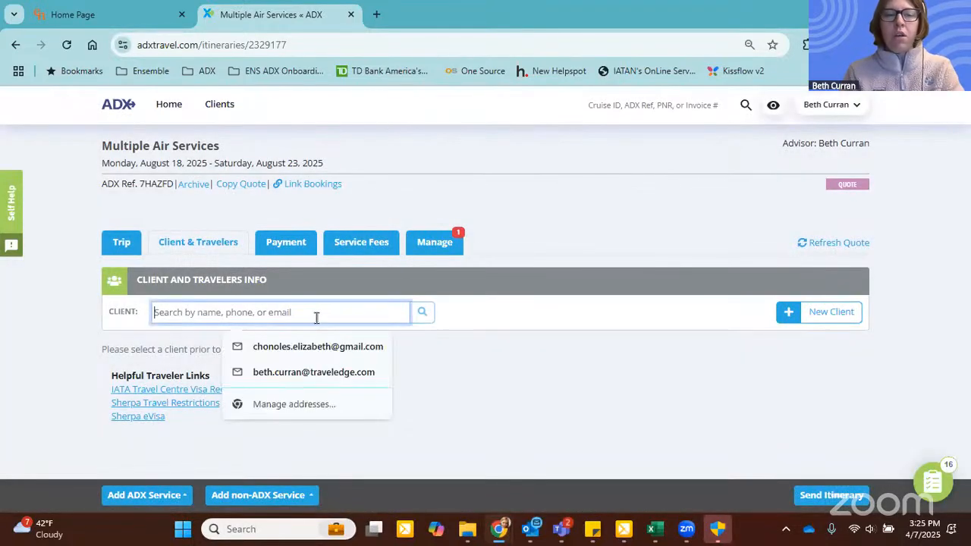
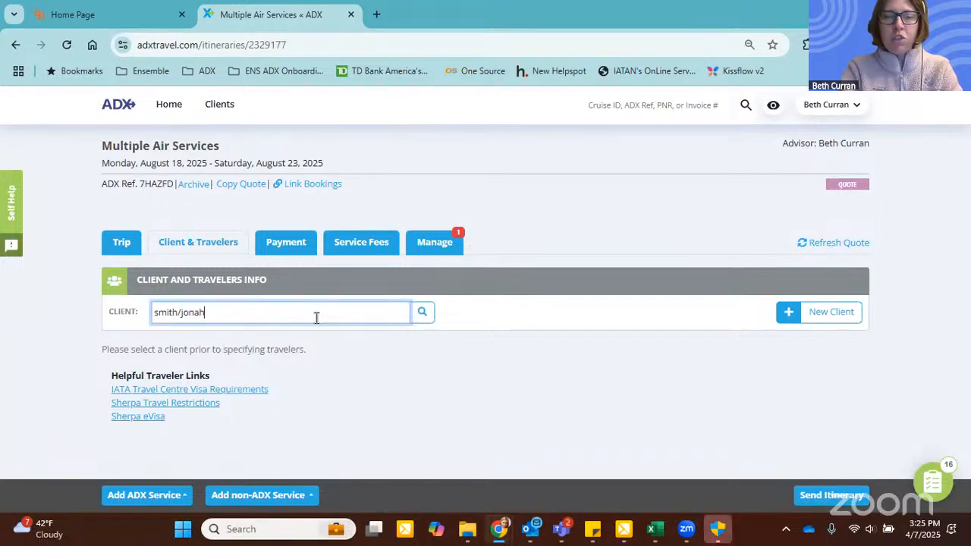
pyautogui.press('Return')
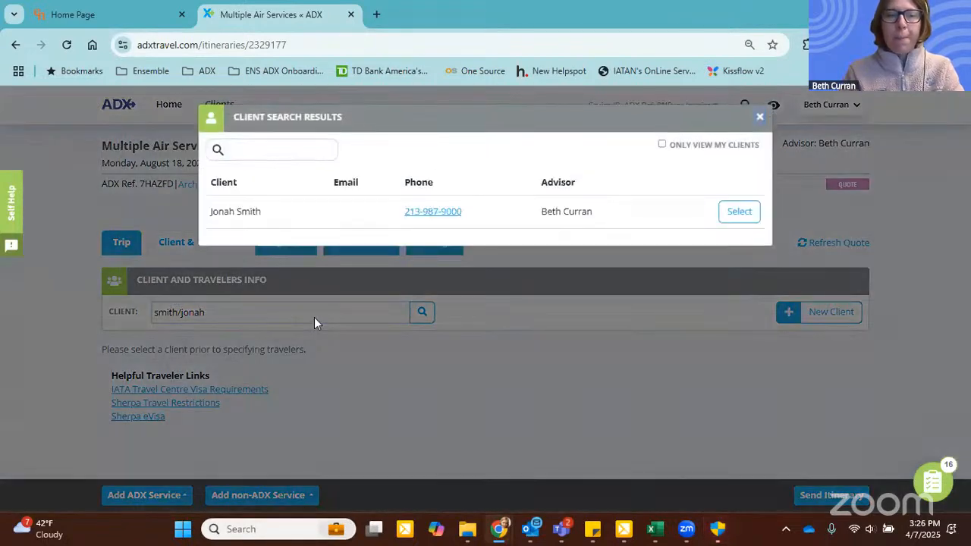
pyautogui.click(740, 213)
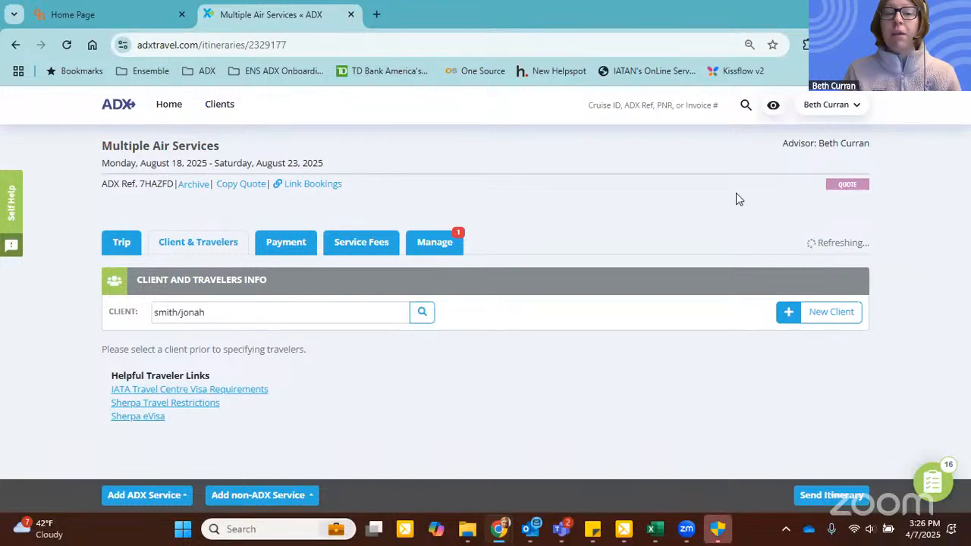
# Step: Mark the client as traveling and accept overwriting the first traveler's information
pyautogui.scroll(-1, 731, 196)
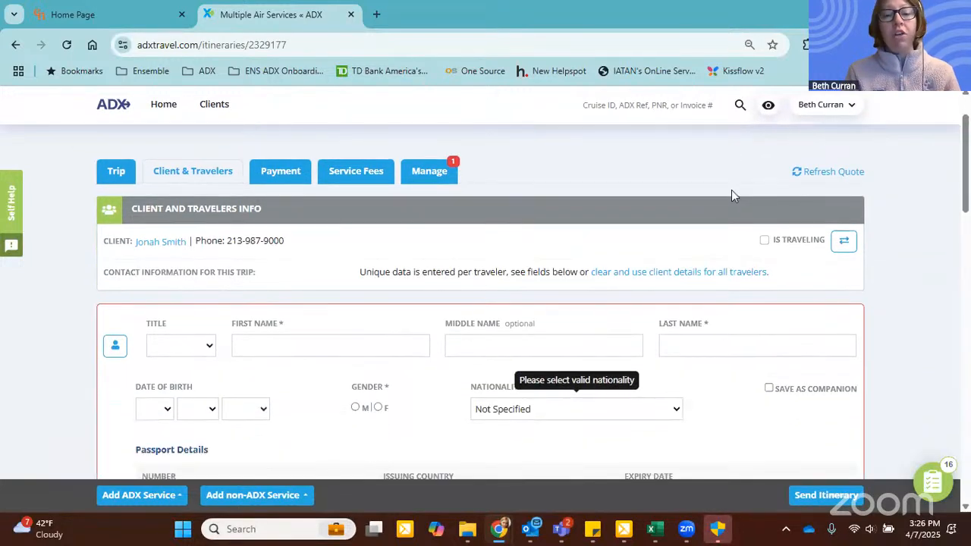
pyautogui.click(763, 240)
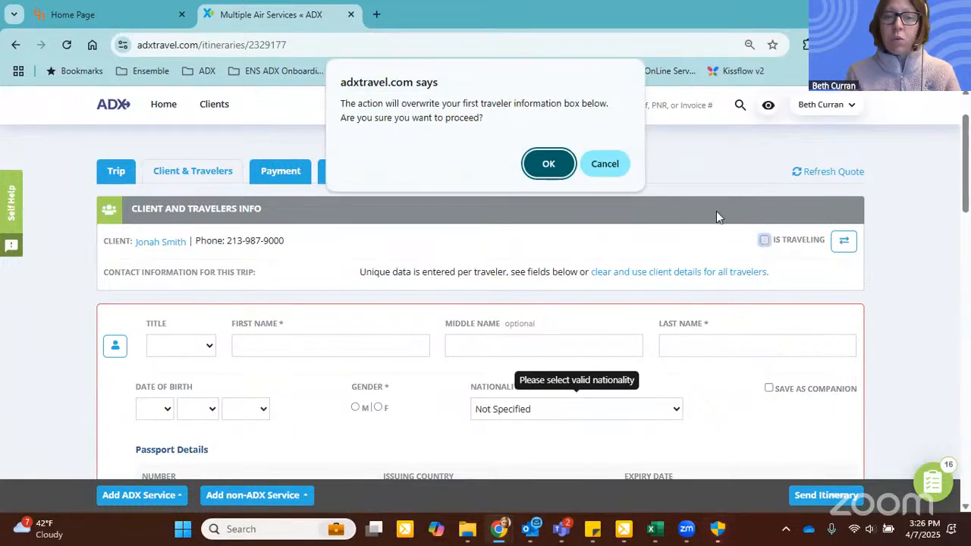
pyautogui.click(549, 163)
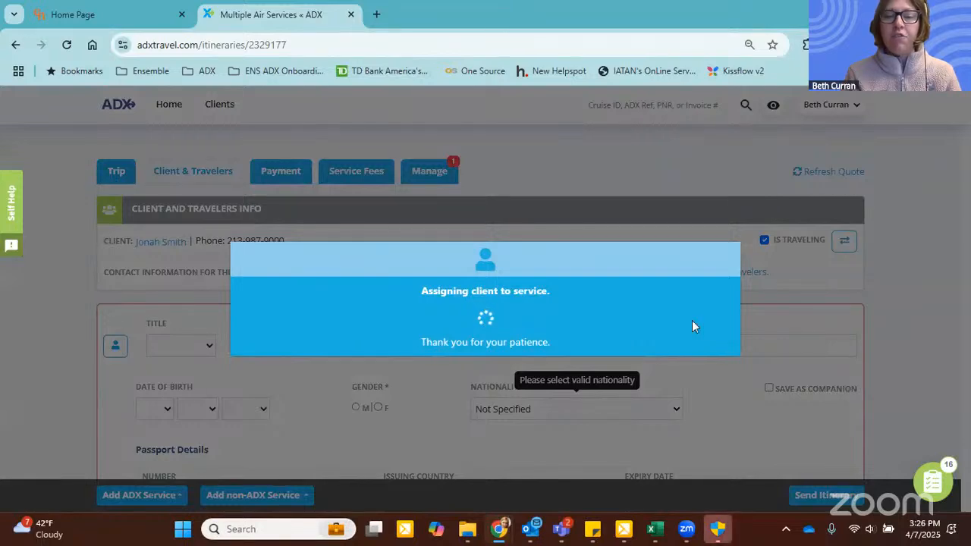
# Step: Fill the second traveler from the client's saved companions with the wife, and save the traveler changes
pyautogui.scroll(-1, 683, 304)
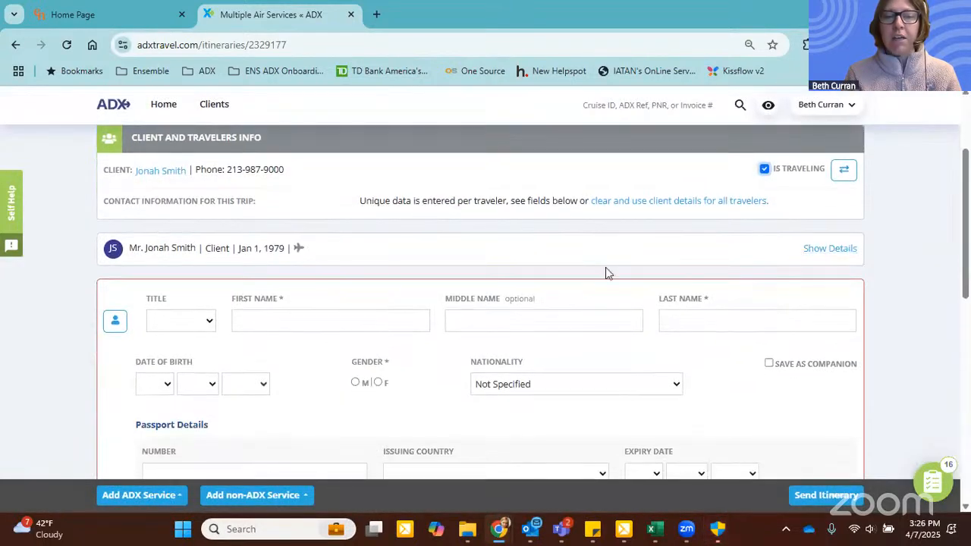
pyautogui.click(114, 325)
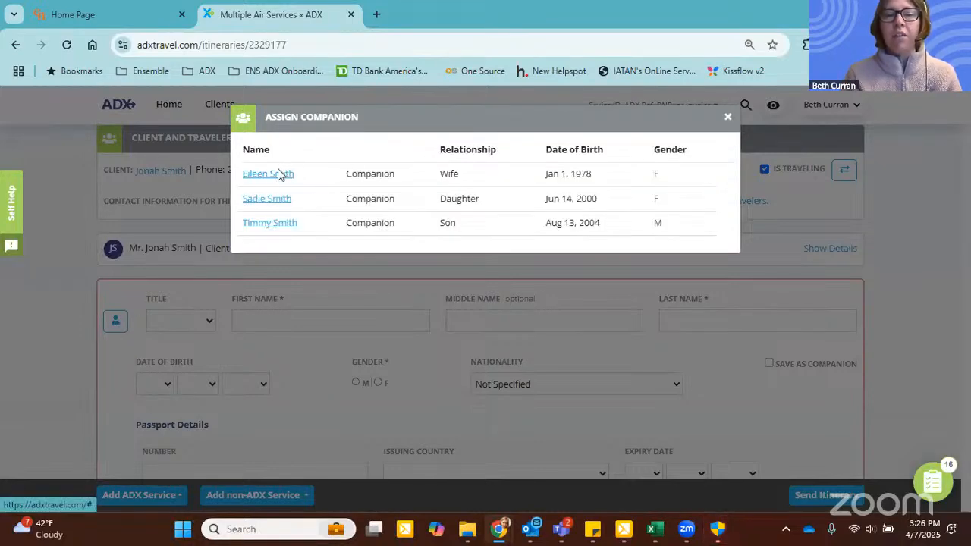
pyautogui.click(279, 174)
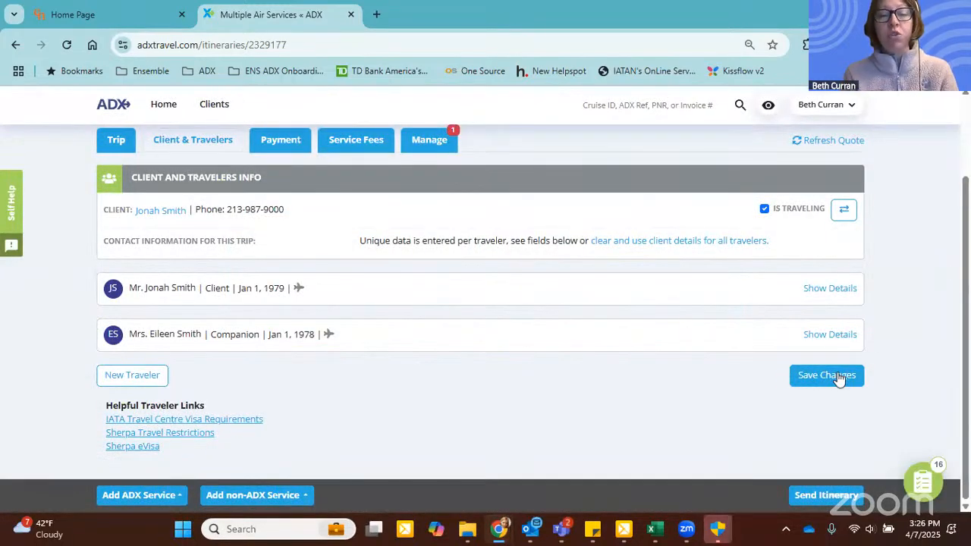
pyautogui.click(836, 376)
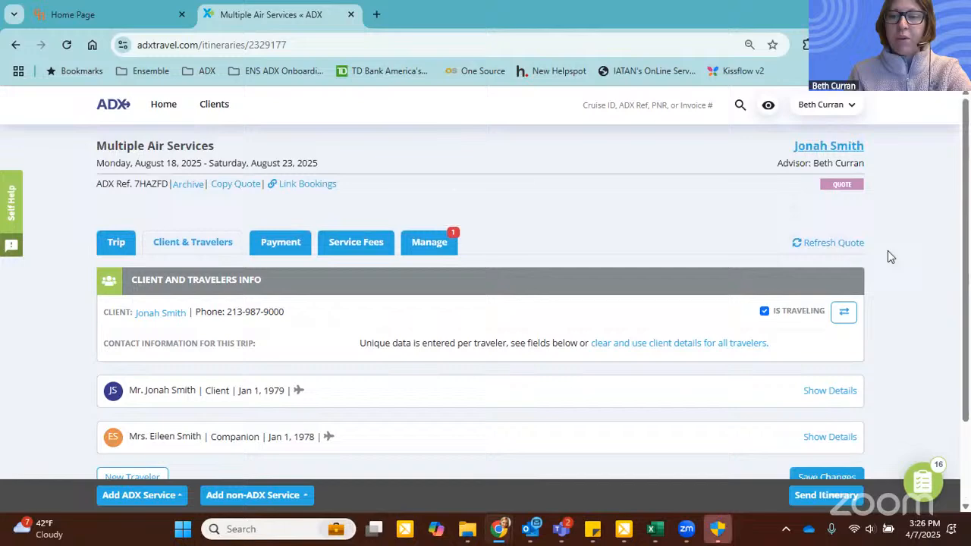
# Step: Return to the trip's services and expand the round-trip New York to Milan flight to check its assigned travelers and costs
pyautogui.click(128, 247)
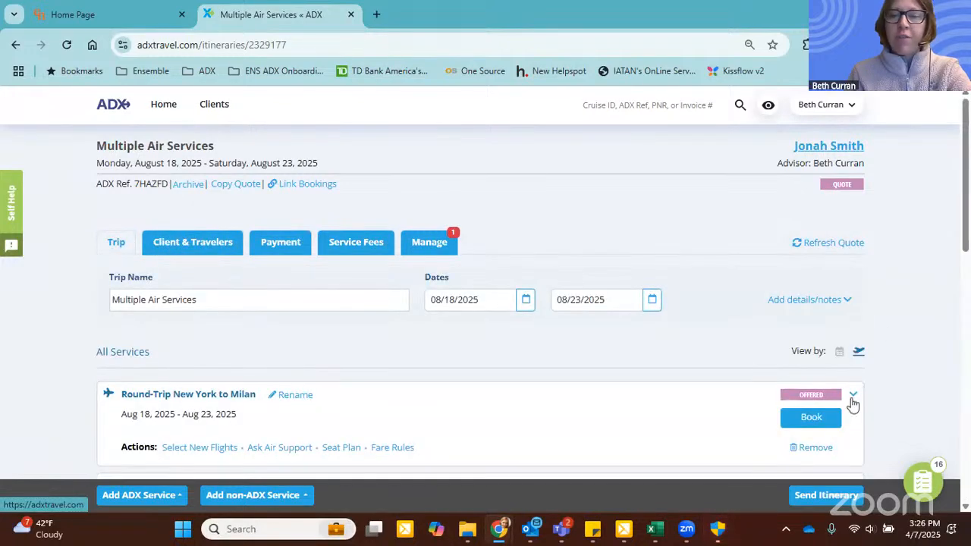
pyautogui.click(854, 400)
pyautogui.scroll(-5, 700, 293)
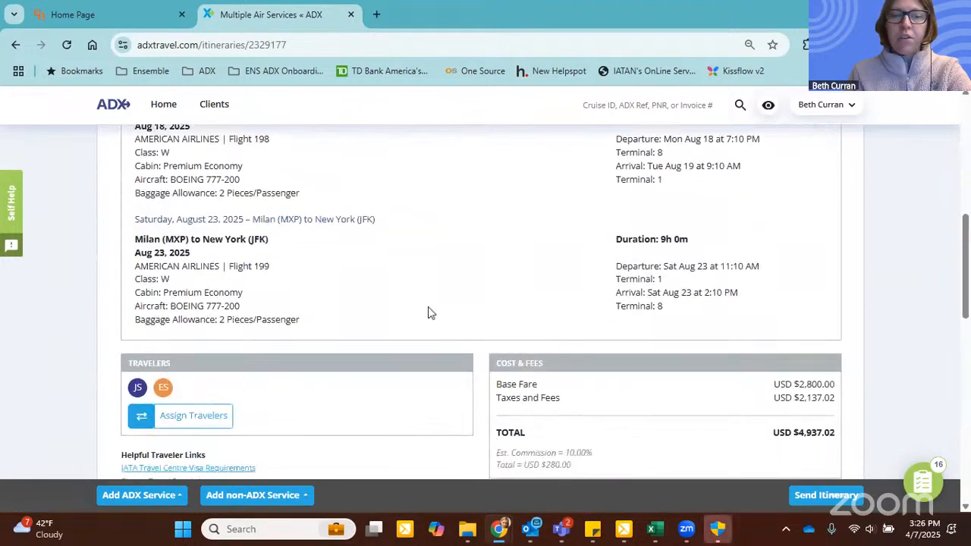
# Step: Expand The Westin Palace Milan service, assign the client as its traveler and save the assignment
pyautogui.scroll(-2, 429, 313)
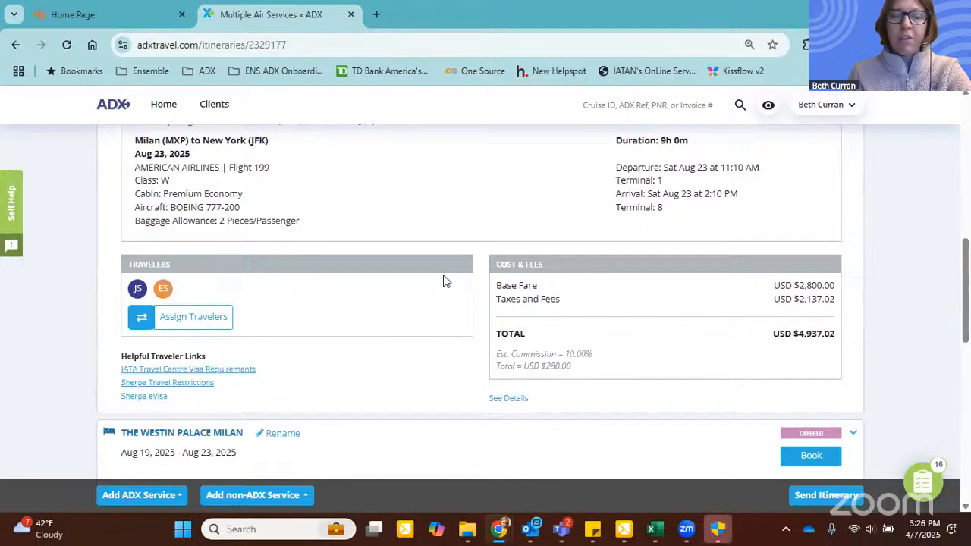
pyautogui.scroll(-2, 837, 263)
pyautogui.click(854, 289)
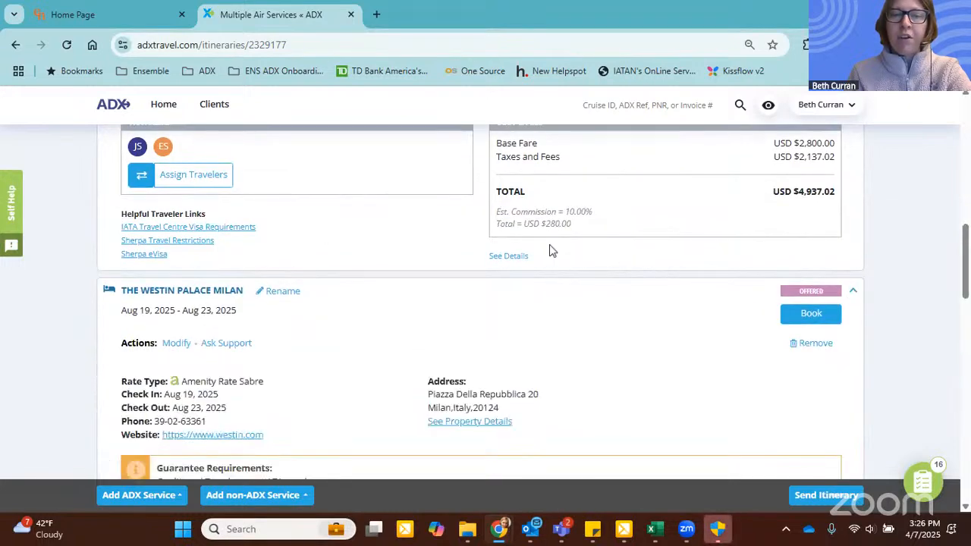
pyautogui.scroll(-10, 375, 271)
pyautogui.click(199, 342)
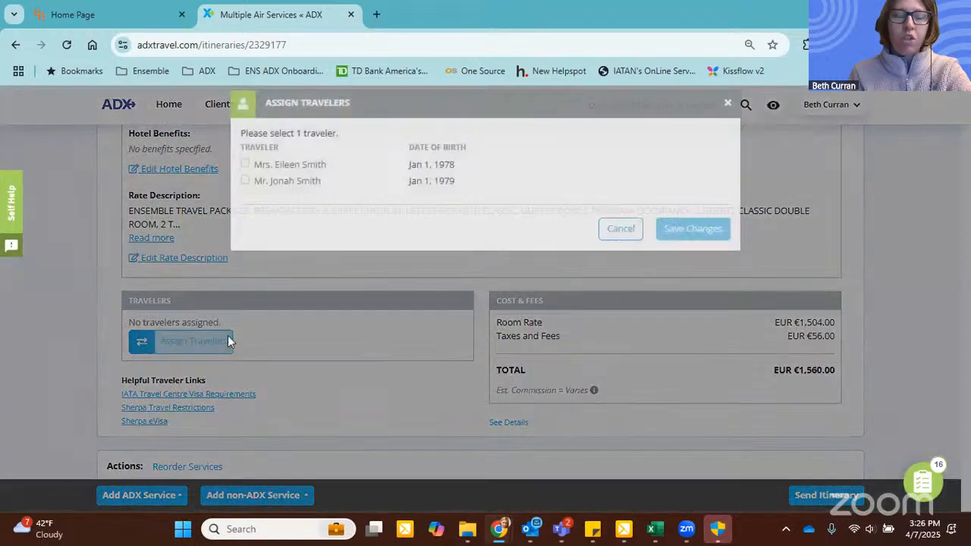
pyautogui.click(247, 195)
pyautogui.click(689, 245)
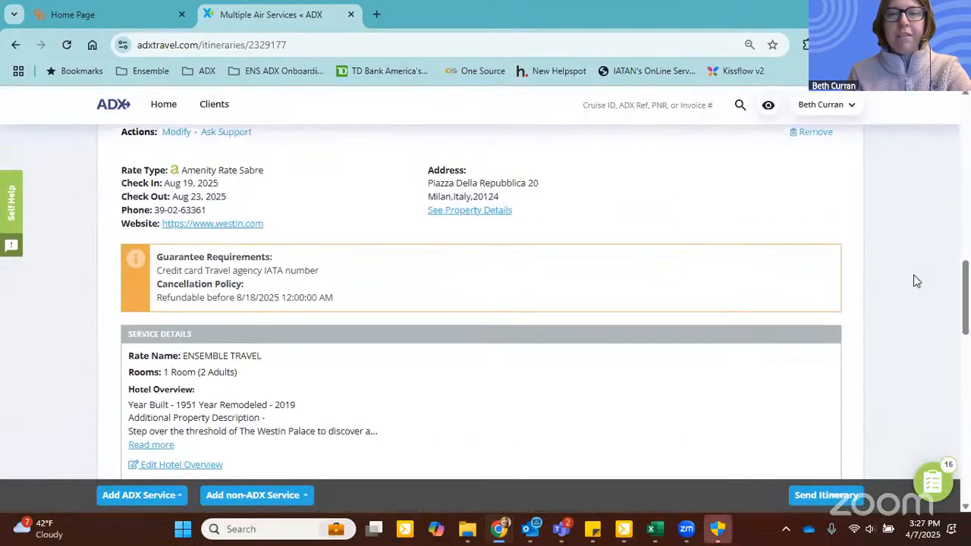
# Step: Start booking the round-trip New York to Milan flight, review its rechecked price and proceed with the selected fare
pyautogui.scroll(10, 914, 276)
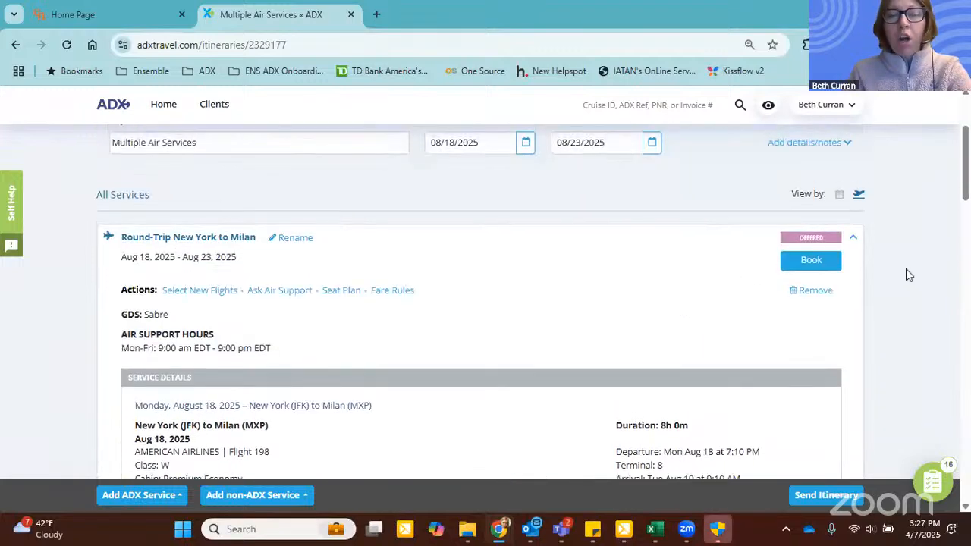
pyautogui.click(810, 261)
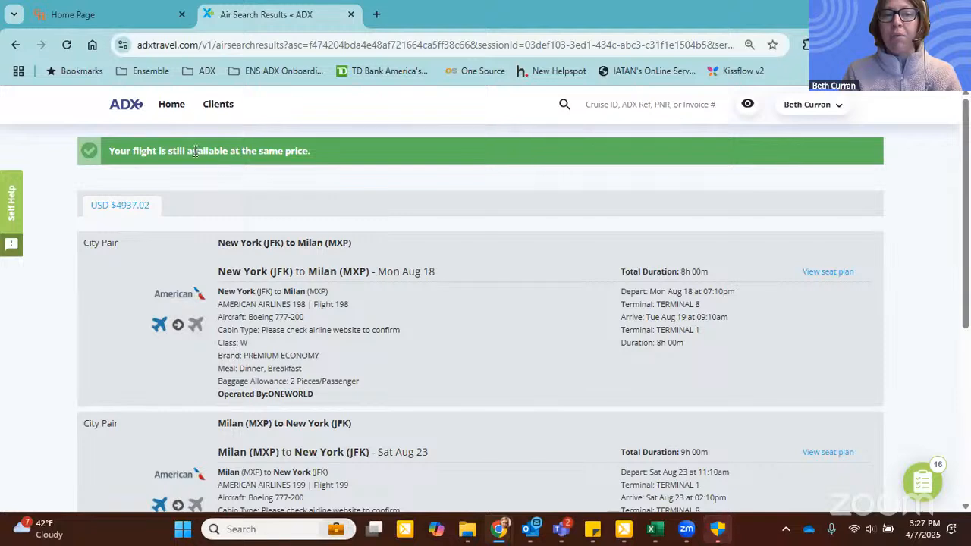
pyautogui.moveTo(195, 151); pyautogui.dragTo(295, 150)
pyautogui.click(337, 153)
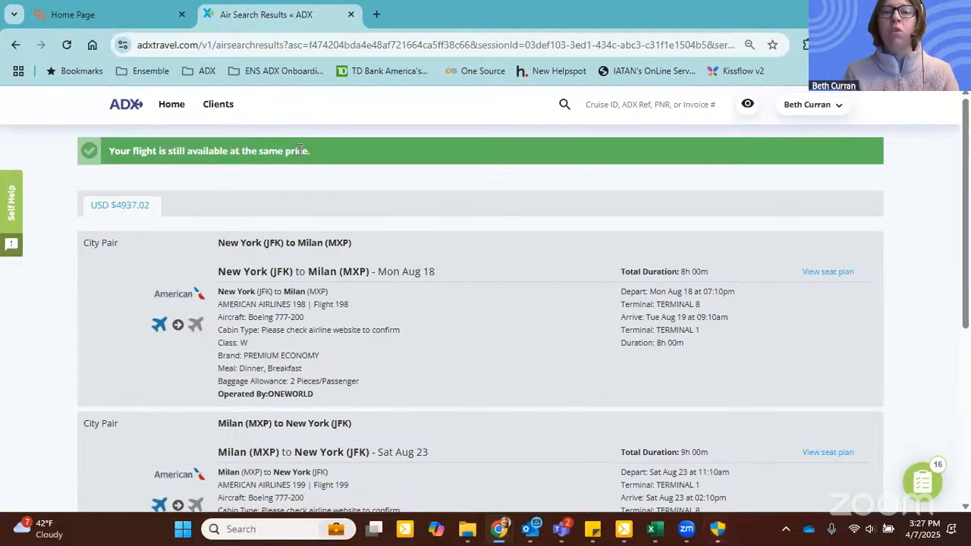
pyautogui.scroll(-4, 369, 156)
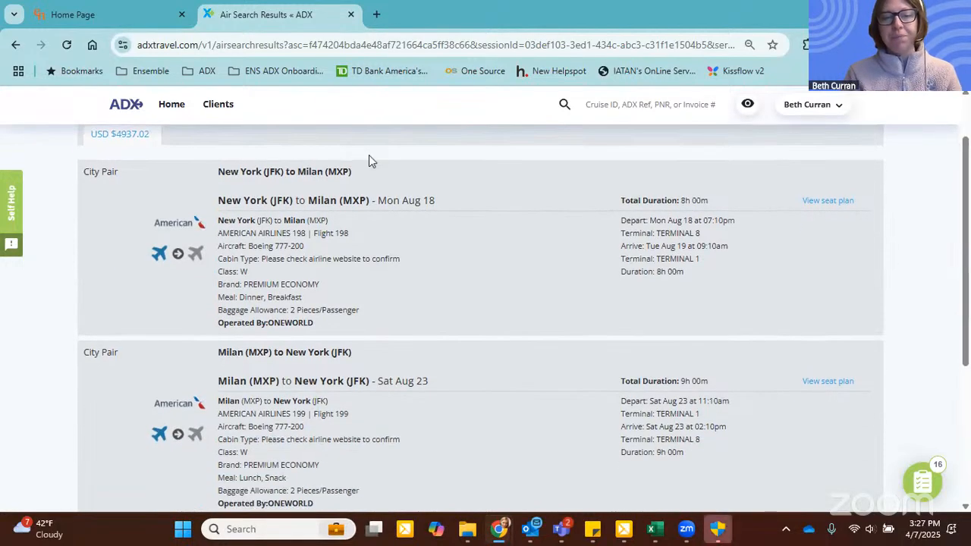
pyautogui.scroll(-1, 571, 309)
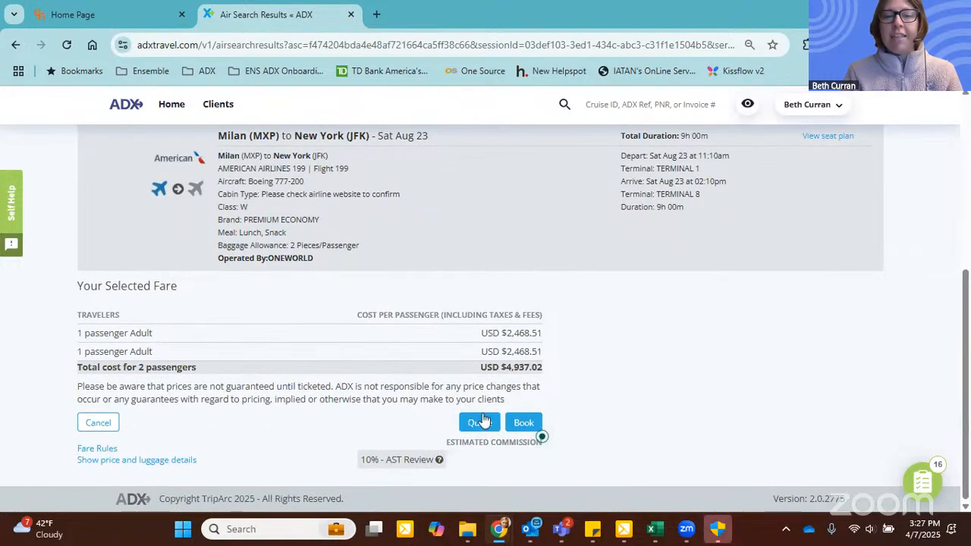
pyautogui.click(522, 423)
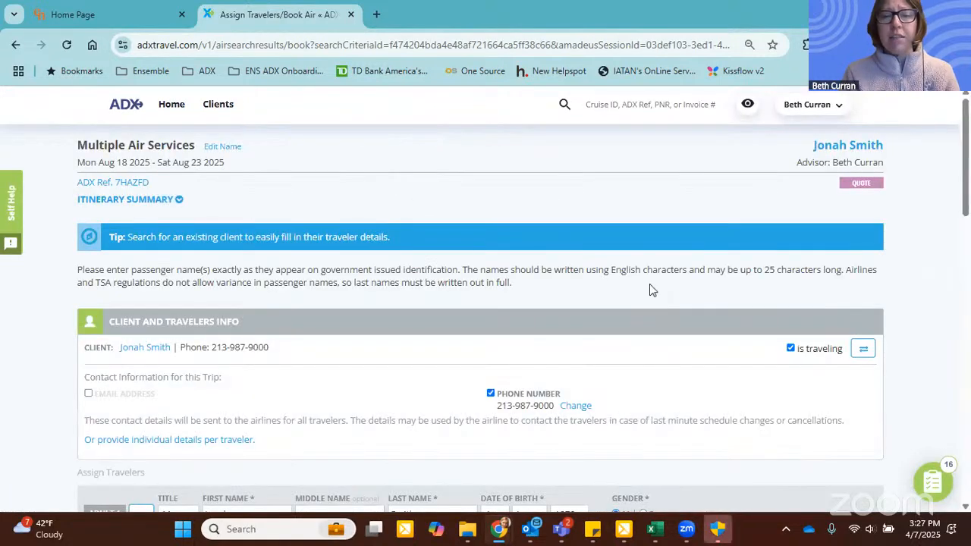
# Step: Submit the flight as Book Only without ticketing, verifying both travelers' legal names
pyautogui.scroll(-1, 668, 238)
pyautogui.scroll(-8, 670, 241)
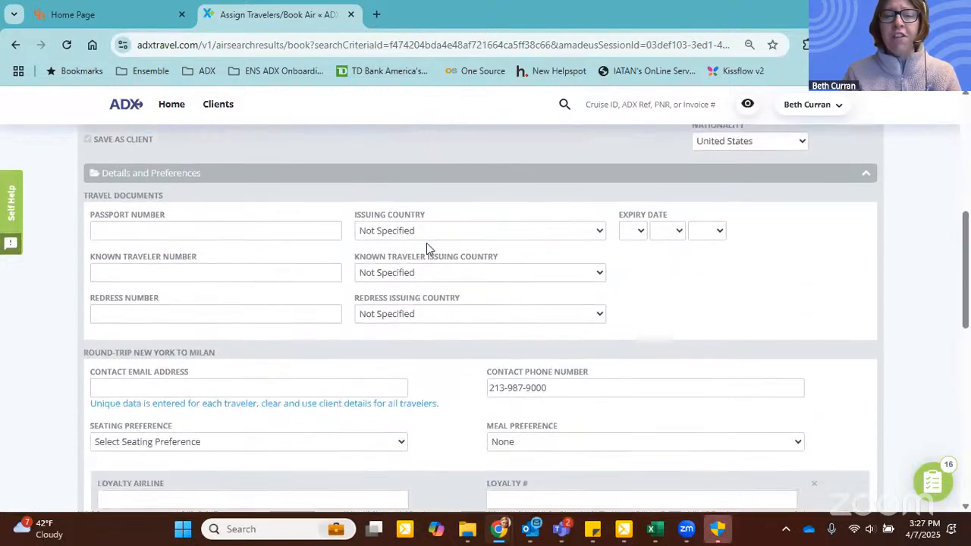
pyautogui.scroll(-8, 369, 321)
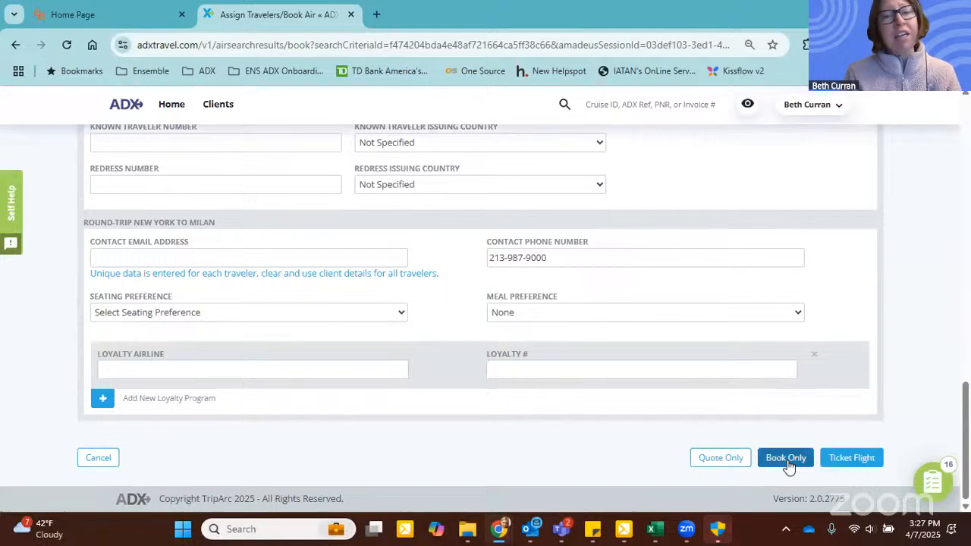
pyautogui.click(786, 461)
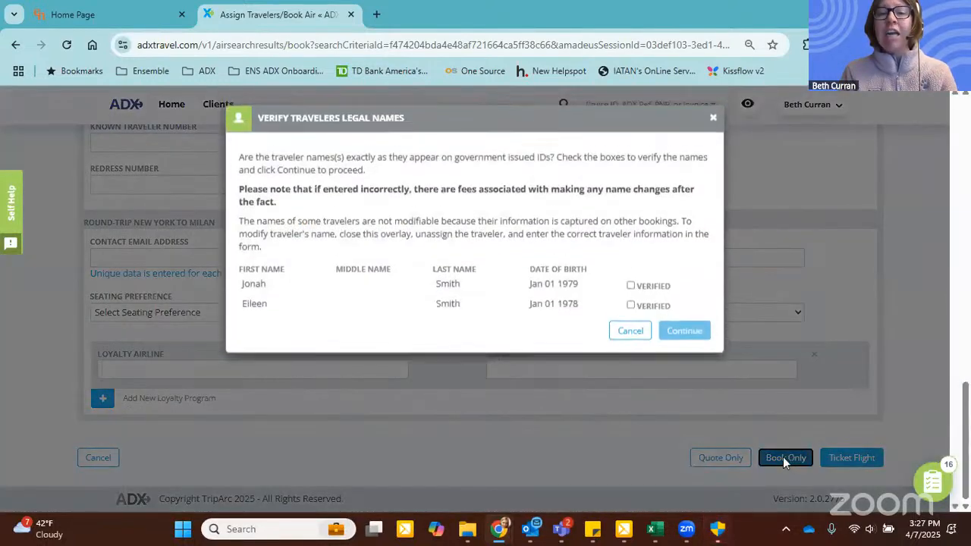
pyautogui.click(654, 287)
pyautogui.click(648, 305)
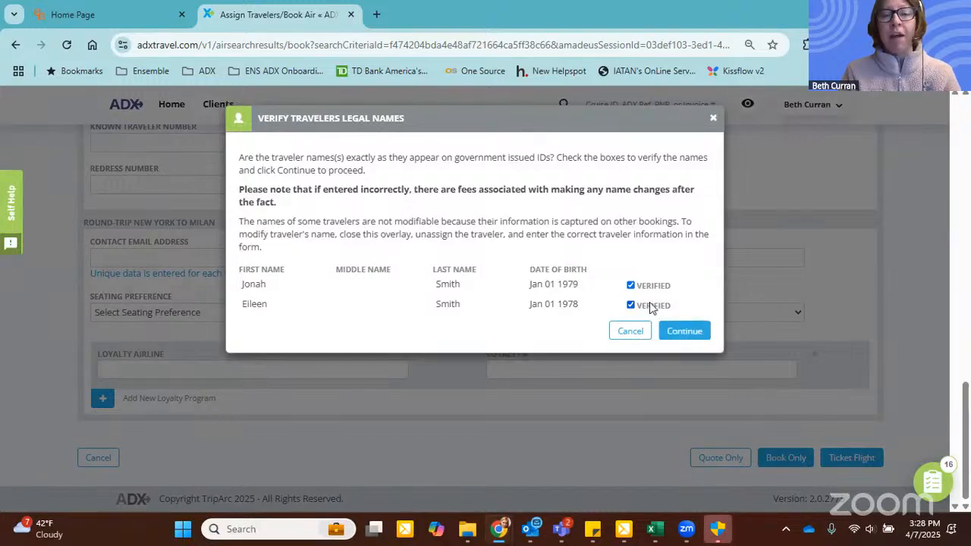
pyautogui.click(691, 337)
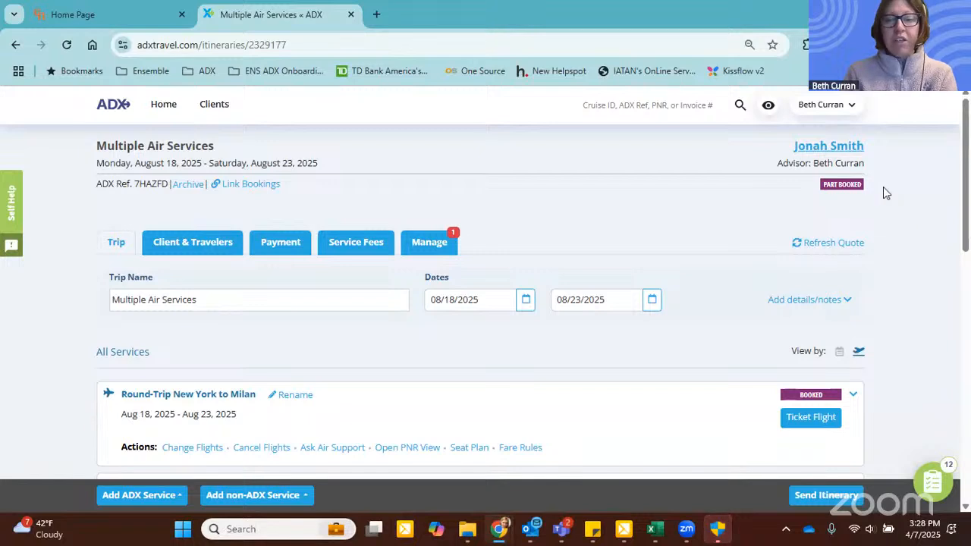
# Step: Expand the booked round-trip flight and examine its PNR references, ticketing deadline, fare guarantee notice and passenger seat details
pyautogui.scroll(-1, 857, 201)
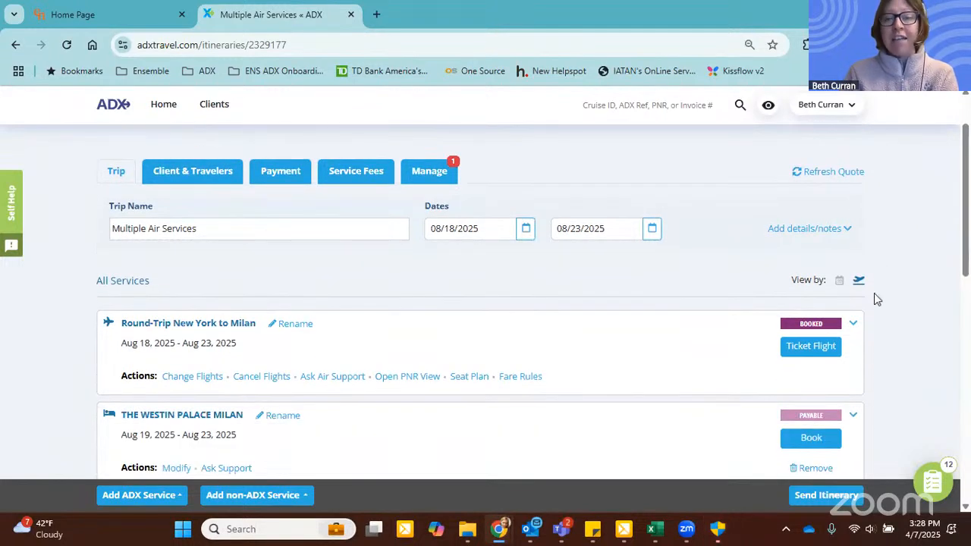
pyautogui.click(852, 326)
pyautogui.scroll(-1, 639, 306)
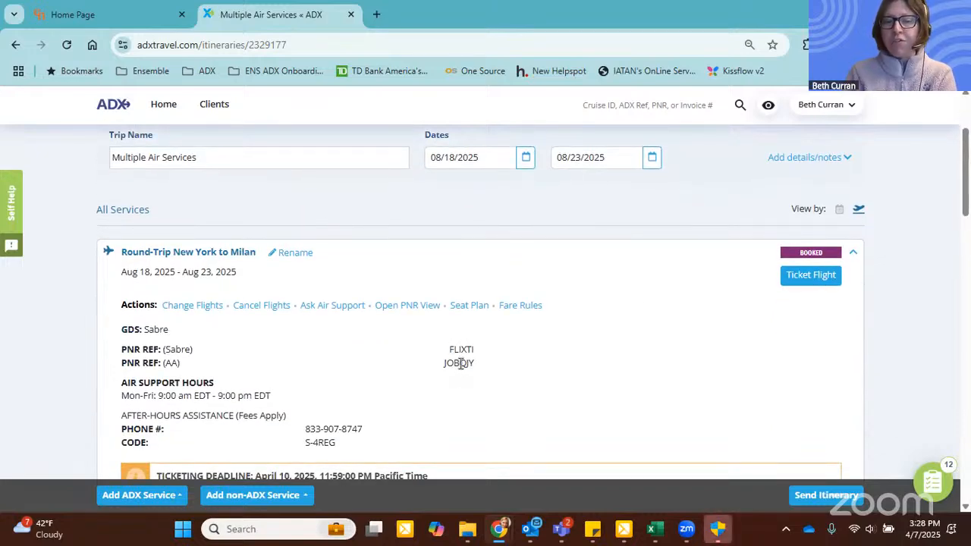
pyautogui.moveTo(439, 364); pyautogui.dragTo(479, 367)
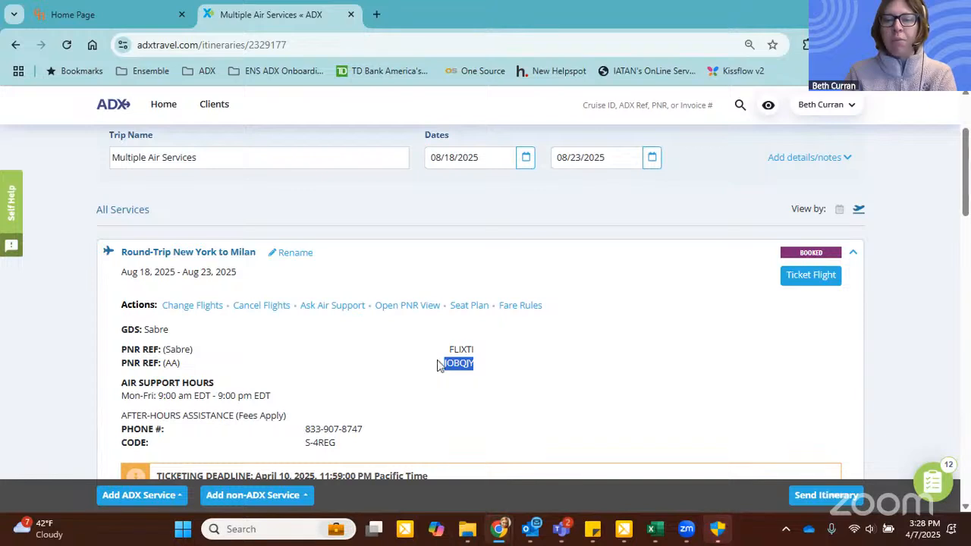
pyautogui.scroll(-1, 494, 348)
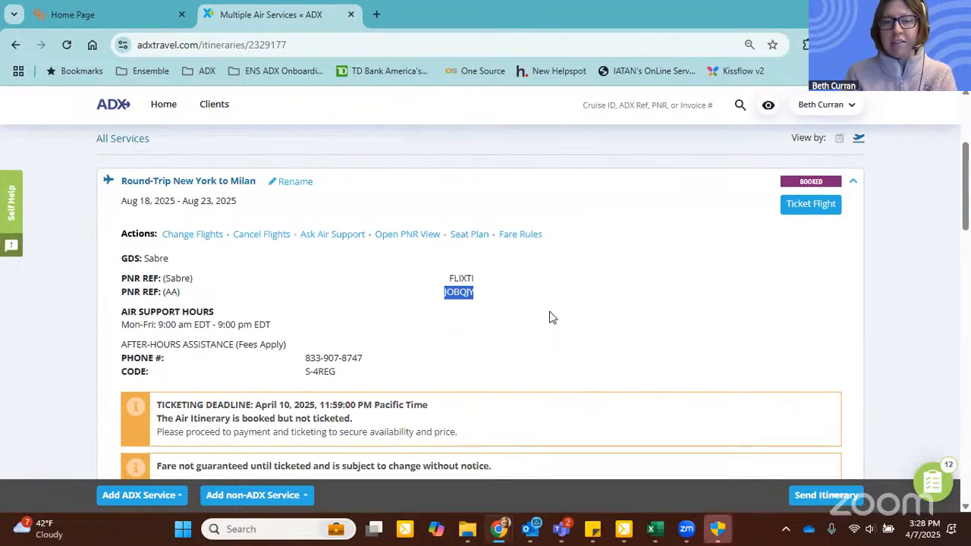
pyautogui.scroll(-1, 549, 317)
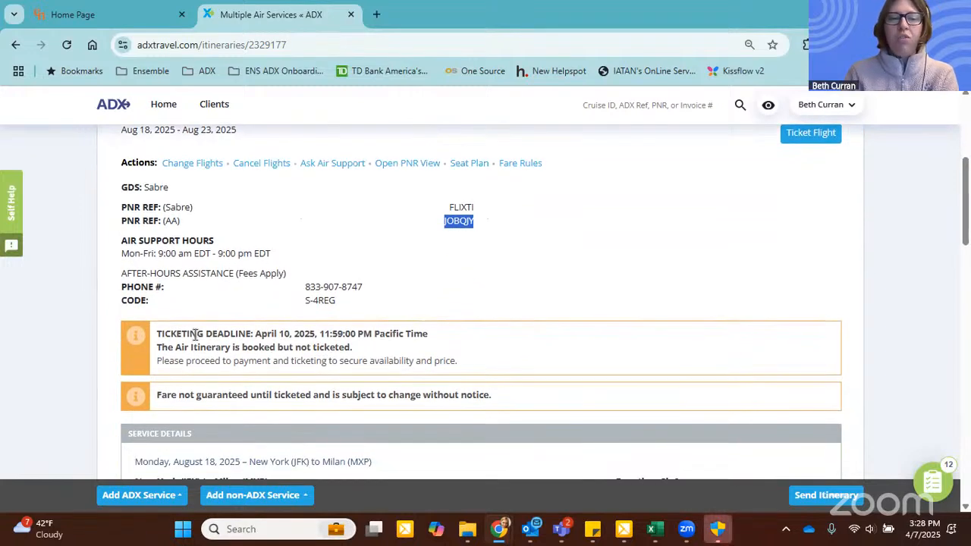
pyautogui.moveTo(195, 333); pyautogui.dragTo(394, 334)
pyautogui.click(489, 342)
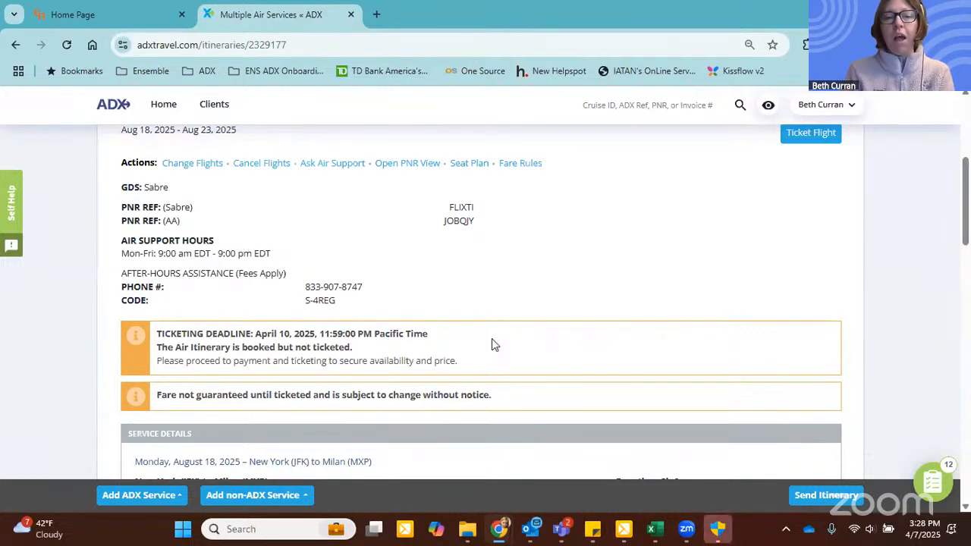
pyautogui.scroll(-1, 484, 264)
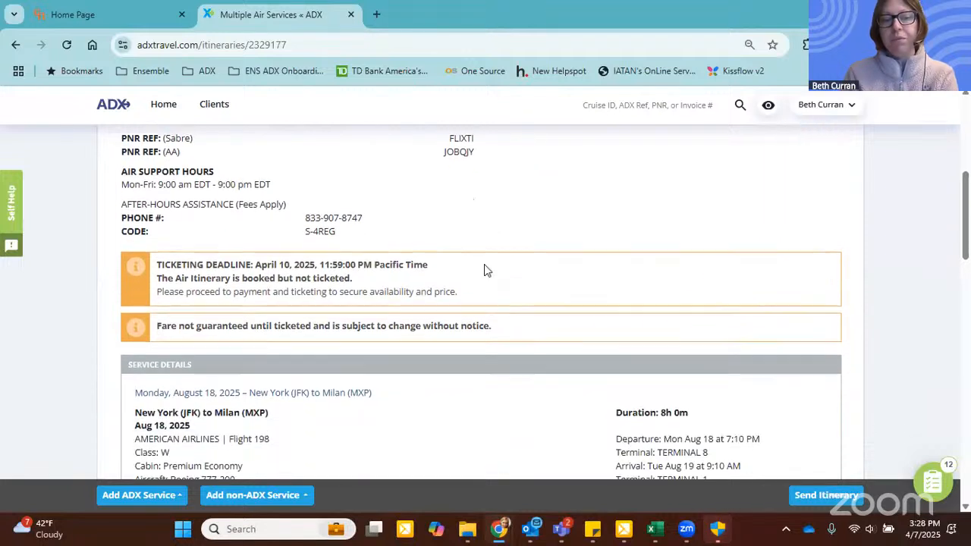
pyautogui.moveTo(157, 323); pyautogui.dragTo(512, 331)
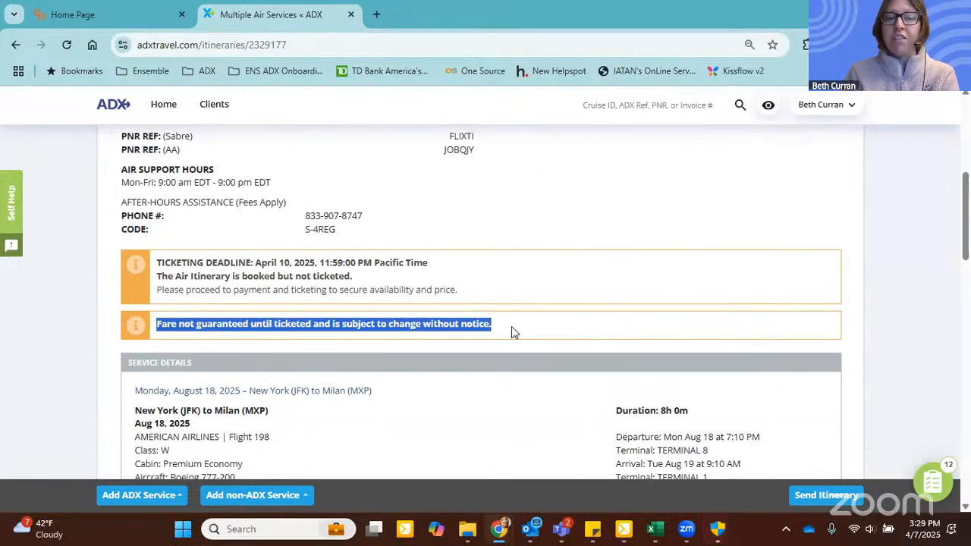
pyautogui.click(511, 328)
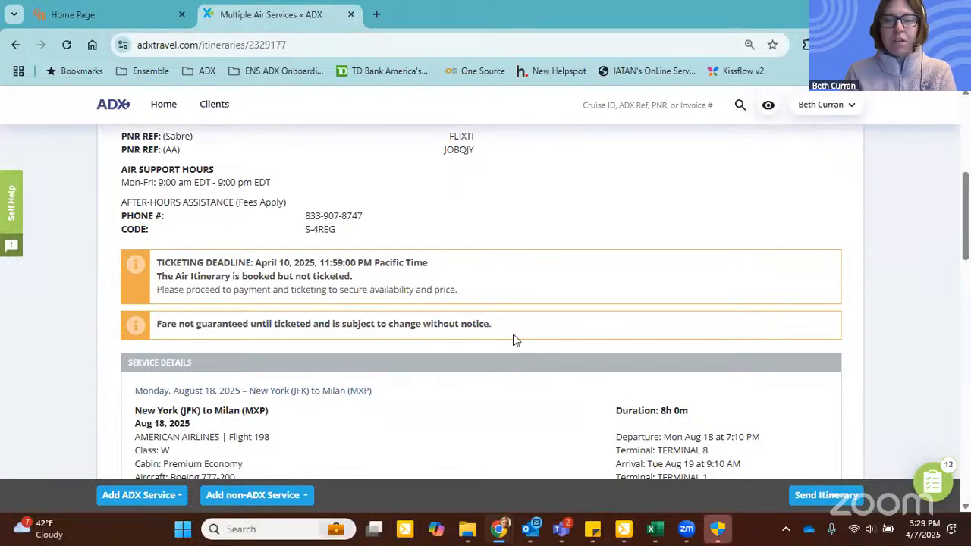
pyautogui.scroll(-3, 513, 338)
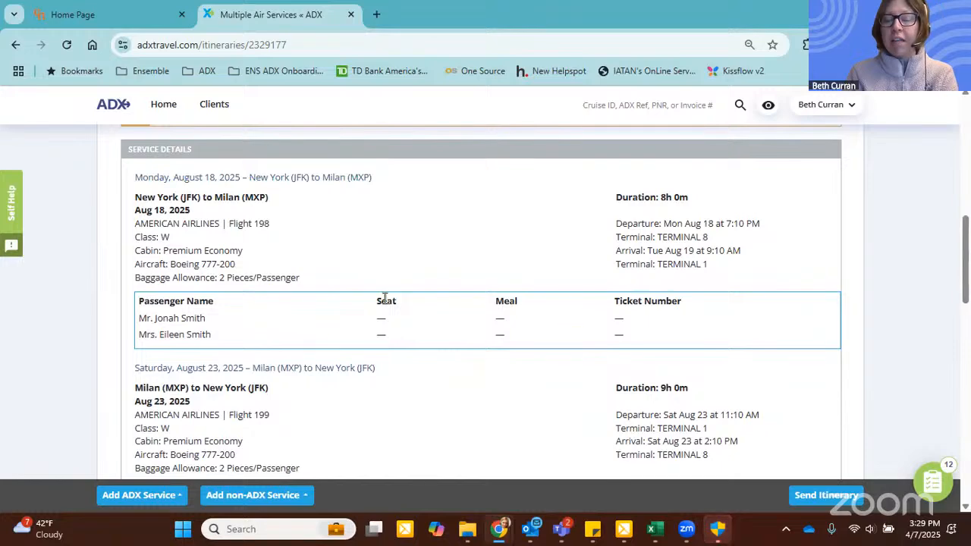
# Step: Open the flight's seat plan and select JFK-MXP seats 13L for the client and 13J for the companion
pyautogui.scroll(5, 457, 314)
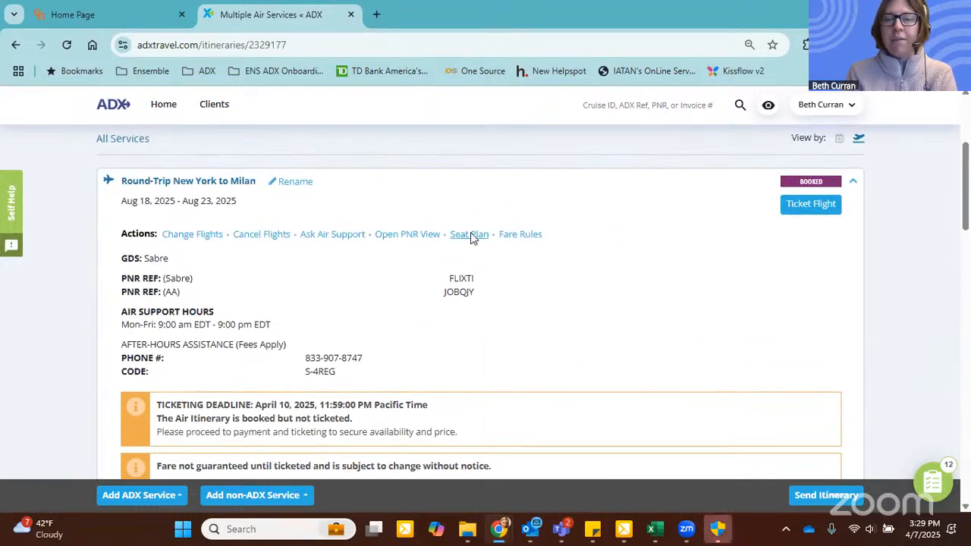
pyautogui.click(469, 235)
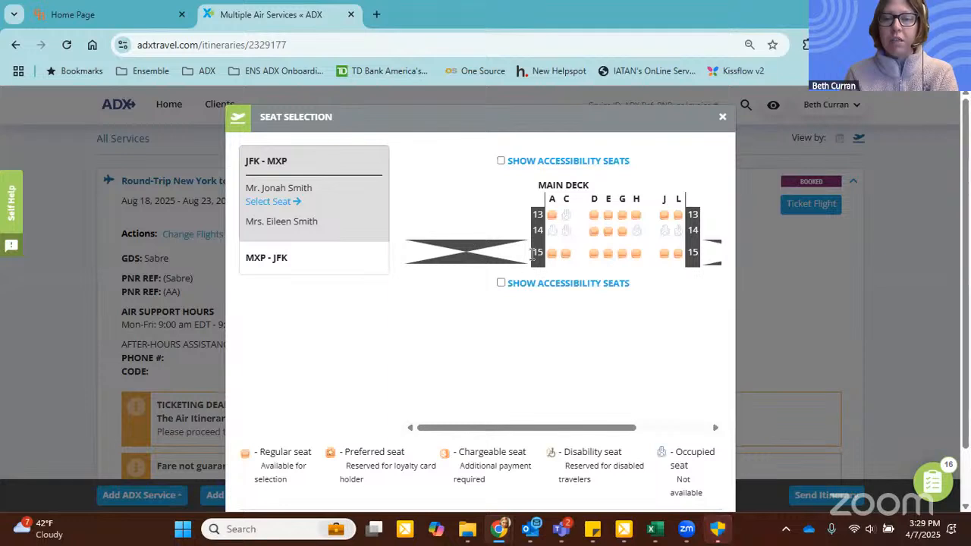
pyautogui.click(675, 216)
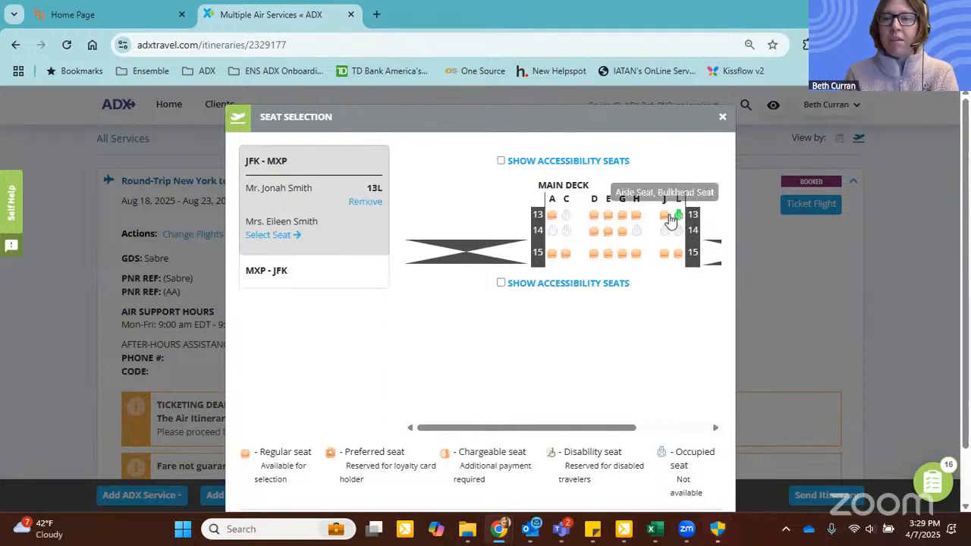
pyautogui.click(664, 216)
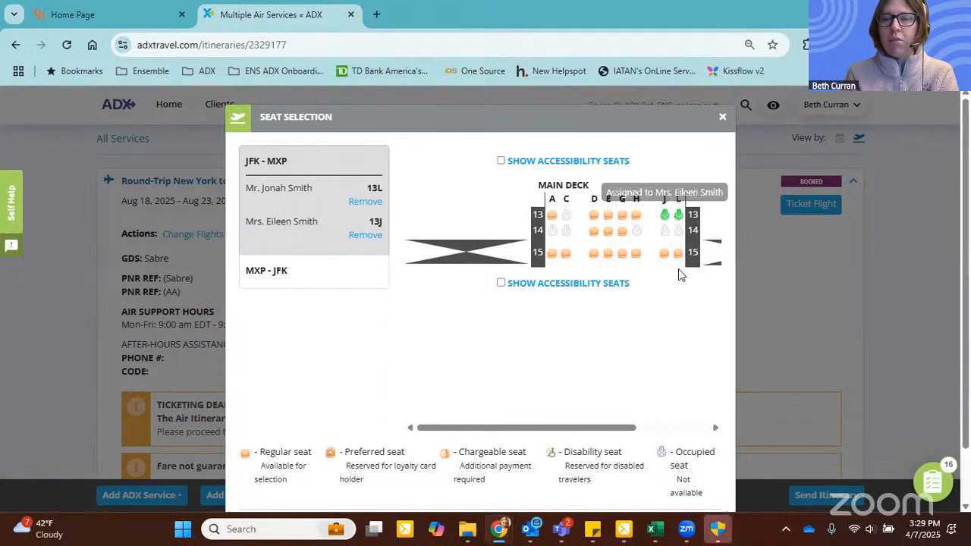
# Step: Change the JFK-MXP seats to 15L for the client and 15J for the companion
pyautogui.click(664, 253)
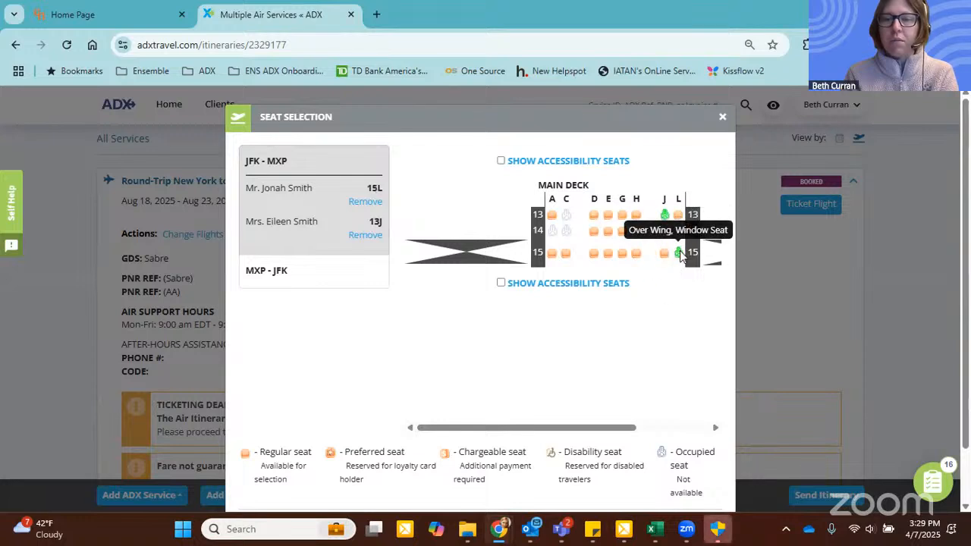
pyautogui.click(677, 253)
pyautogui.click(370, 235)
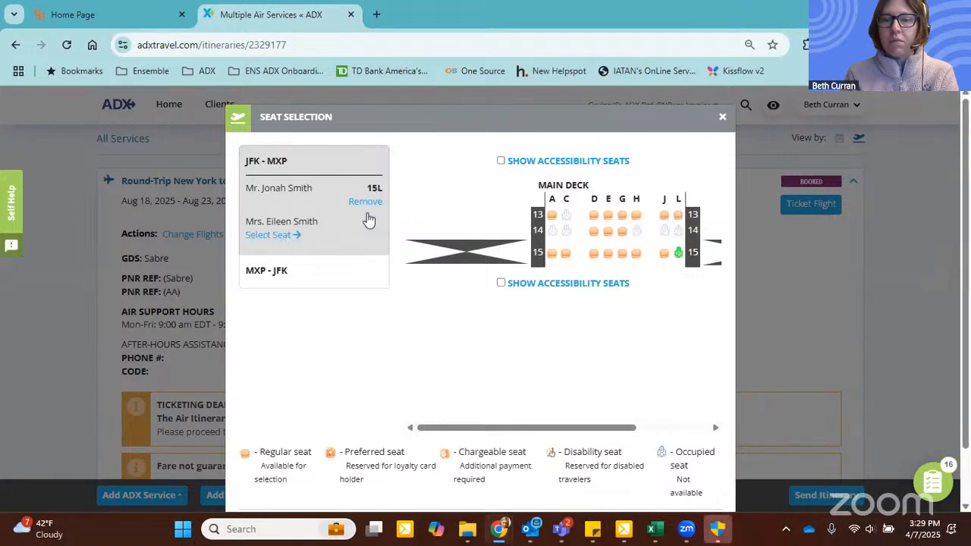
pyautogui.click(664, 252)
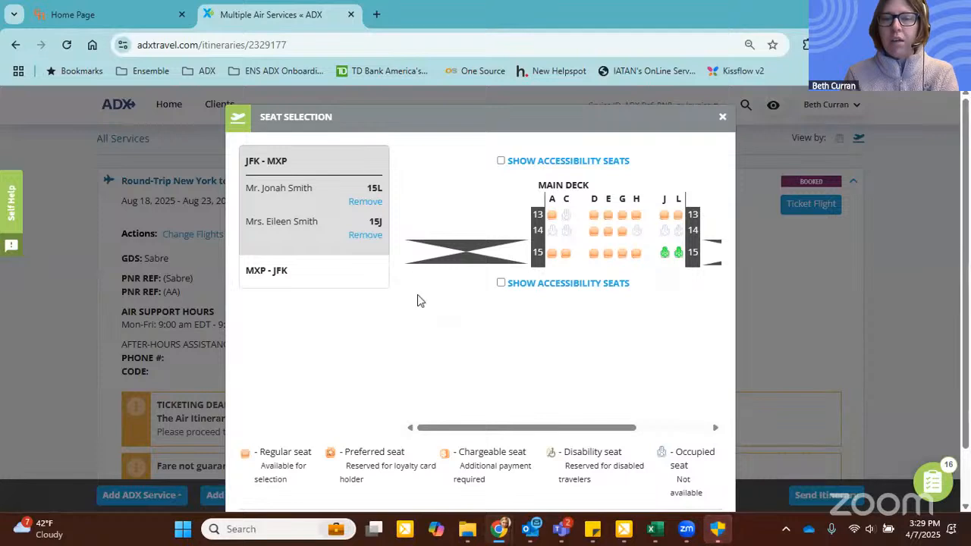
# Step: Assign MXP-JFK seats 15L to the client and 15J to the companion, save the selection and check the seats in the flight details
pyautogui.click(296, 271)
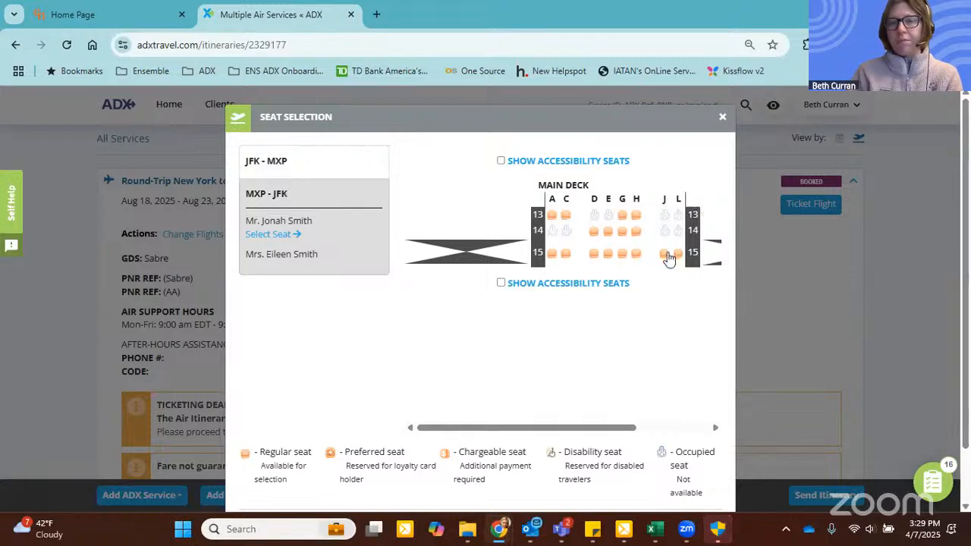
pyautogui.click(677, 254)
pyautogui.click(663, 253)
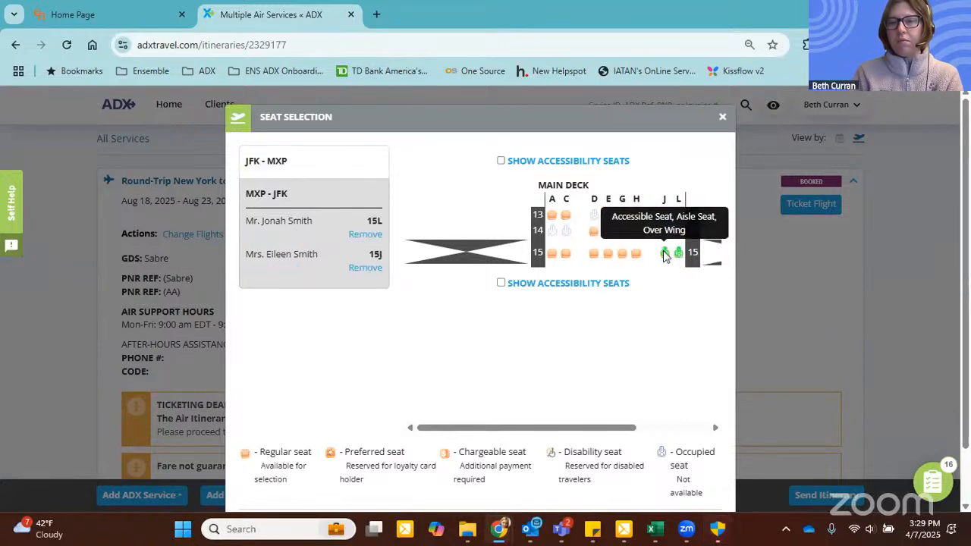
pyautogui.scroll(-2, 645, 368)
pyautogui.click(691, 467)
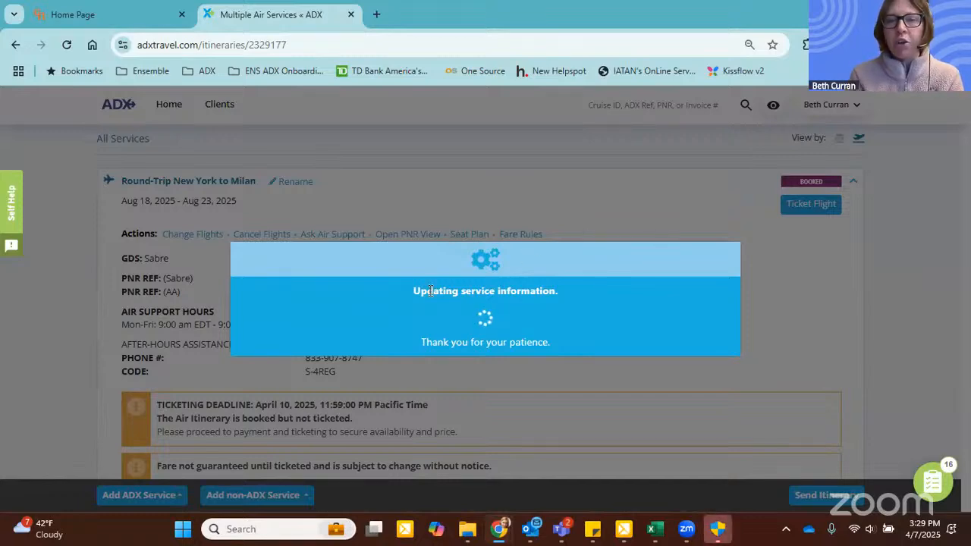
pyautogui.scroll(-10, 416, 352)
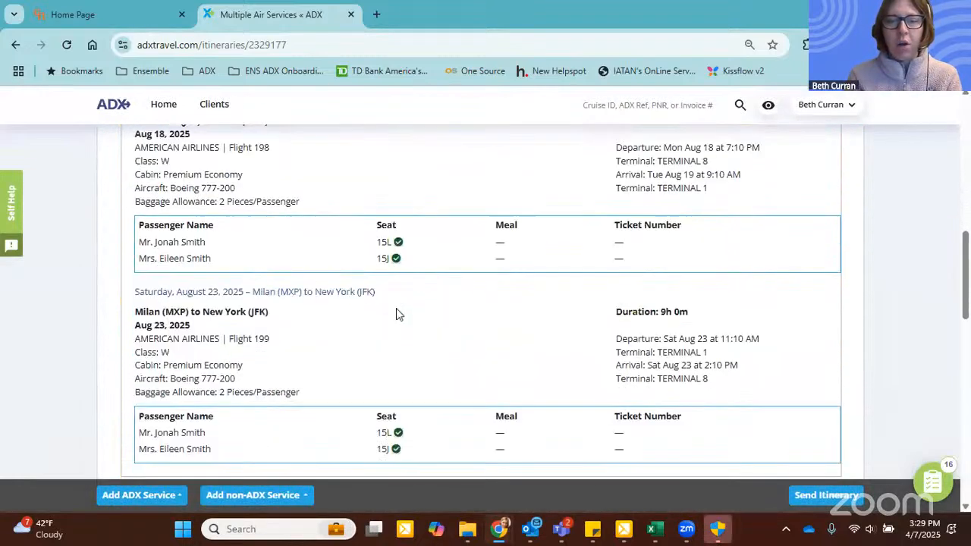
pyautogui.scroll(1, 405, 230)
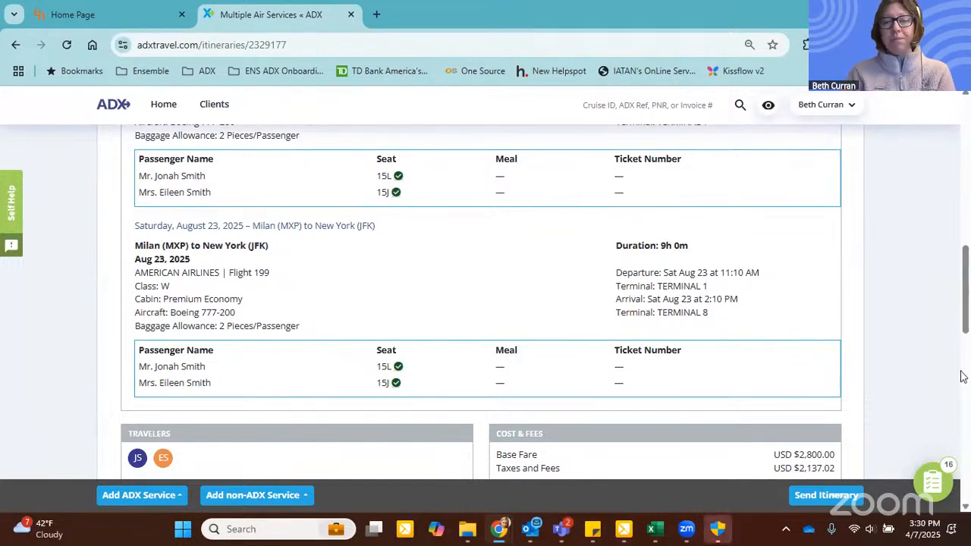
pyautogui.scroll(10, 944, 316)
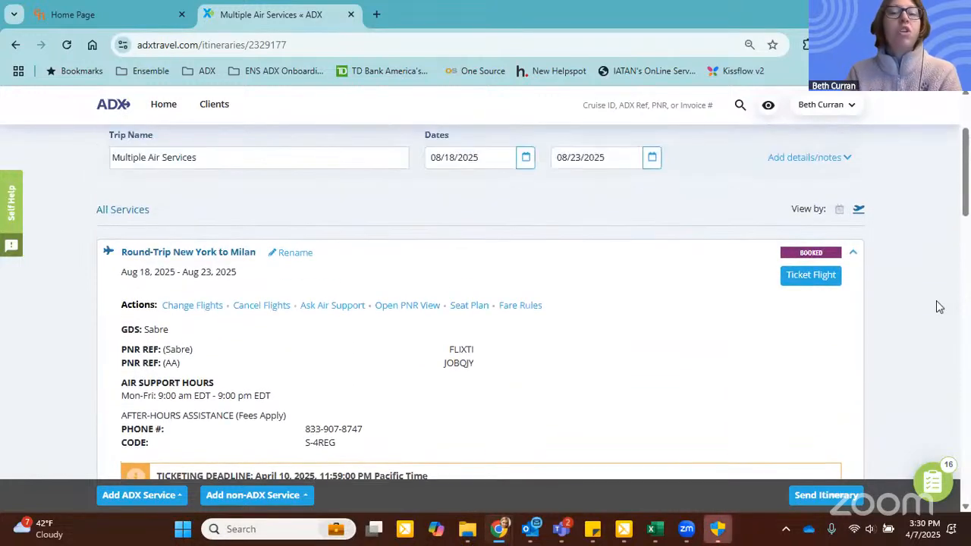
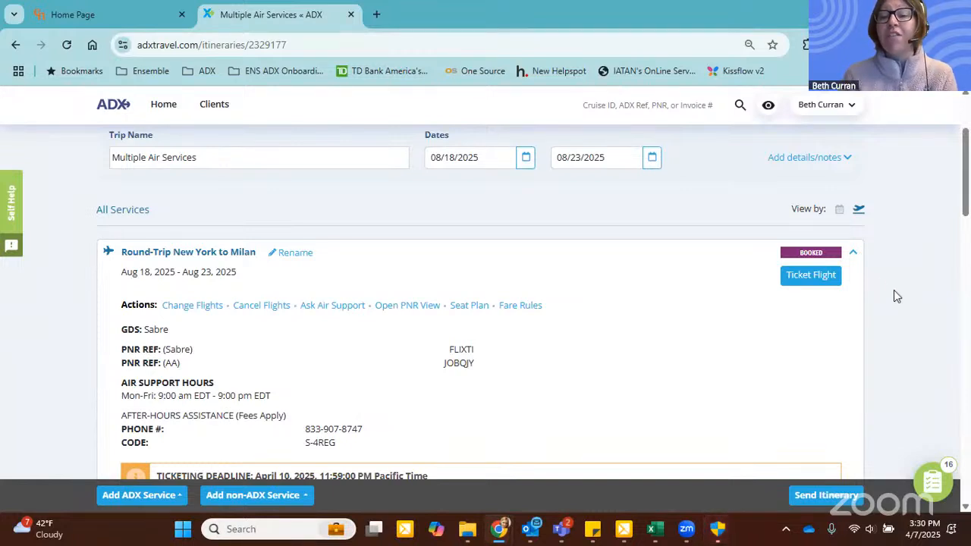
# Step: Open the trip's Send Itinerary page and review the email contents and the travel services included for the client
pyautogui.click(815, 502)
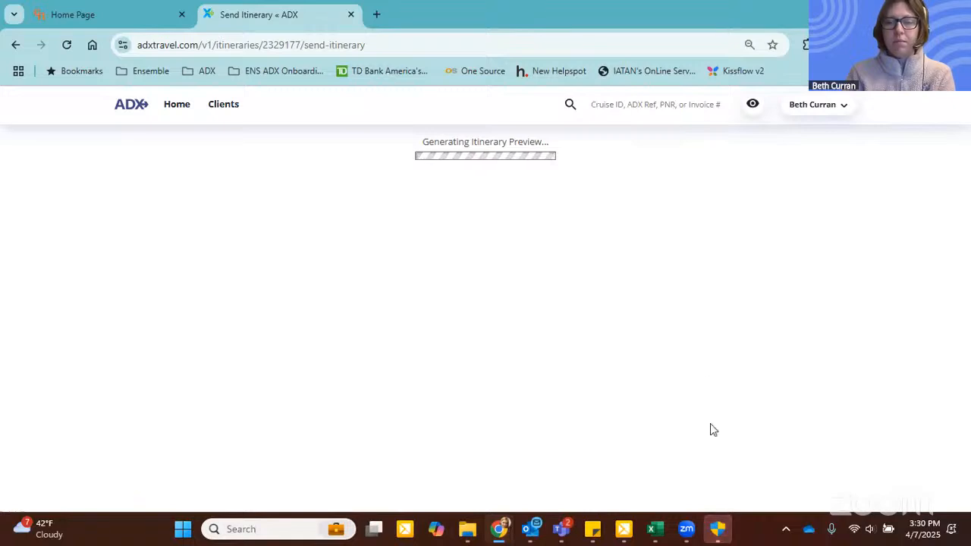
pyautogui.moveTo(718, 529)
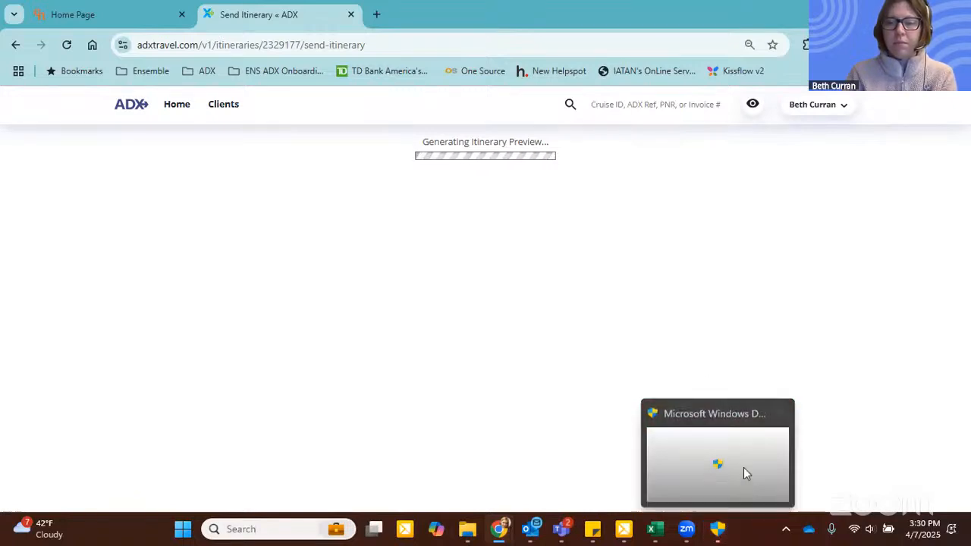
pyautogui.click(781, 414)
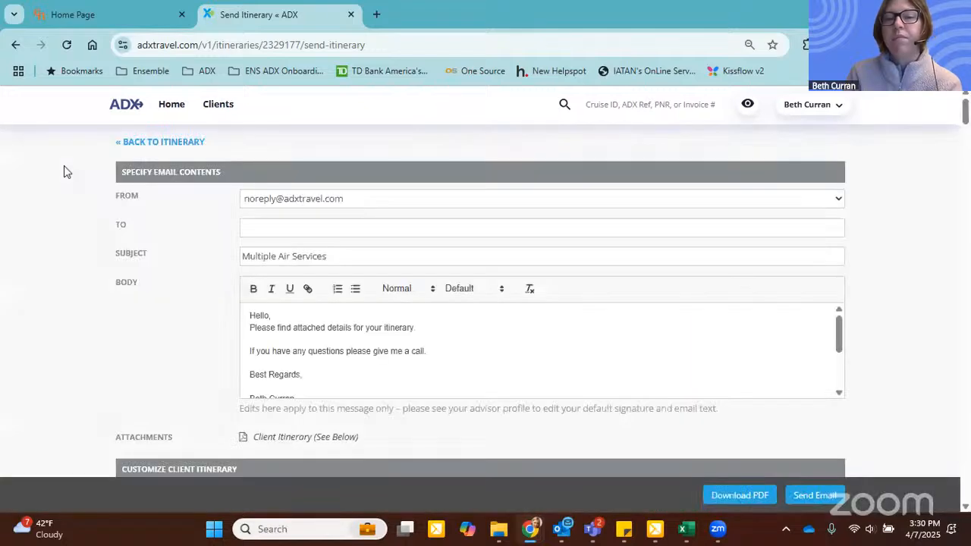
pyautogui.scroll(-2, 149, 215)
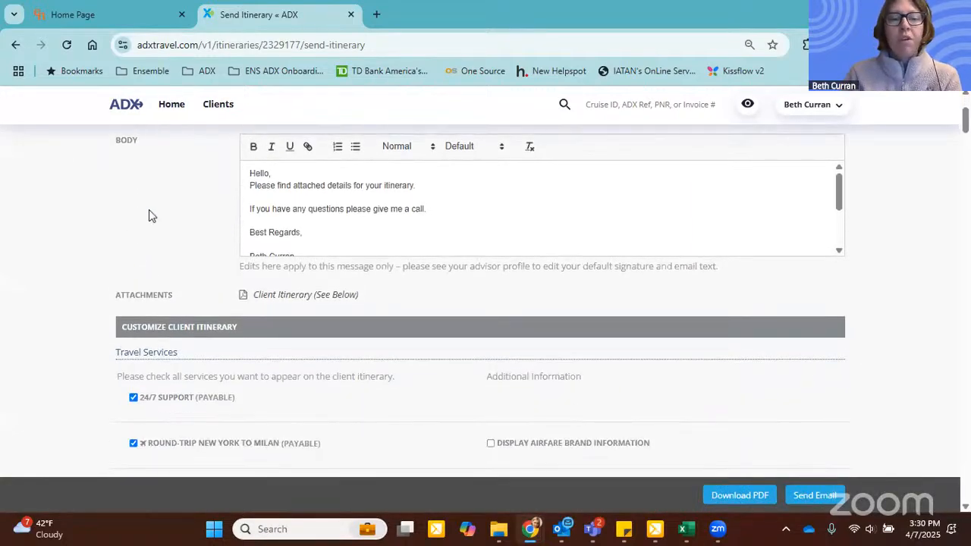
pyautogui.scroll(-2, 122, 191)
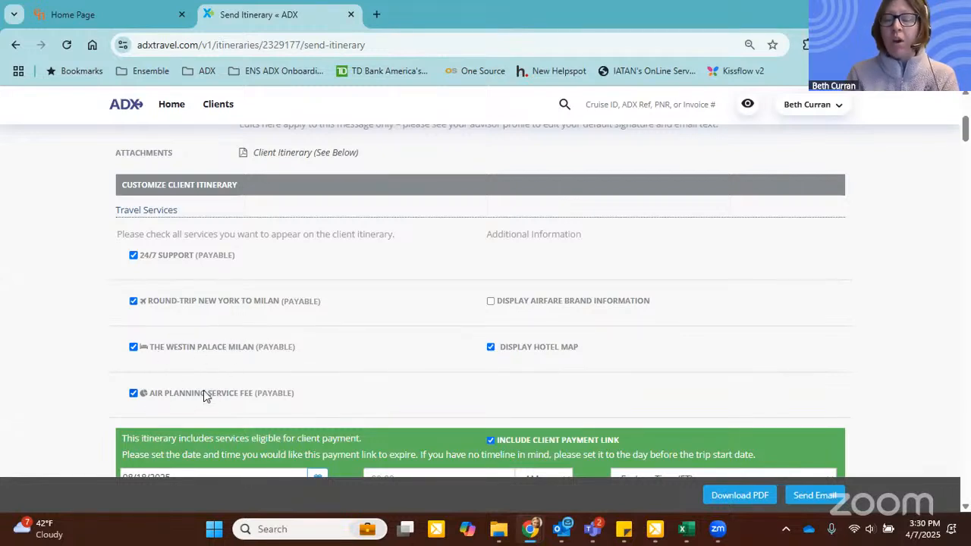
pyautogui.scroll(-2, 243, 389)
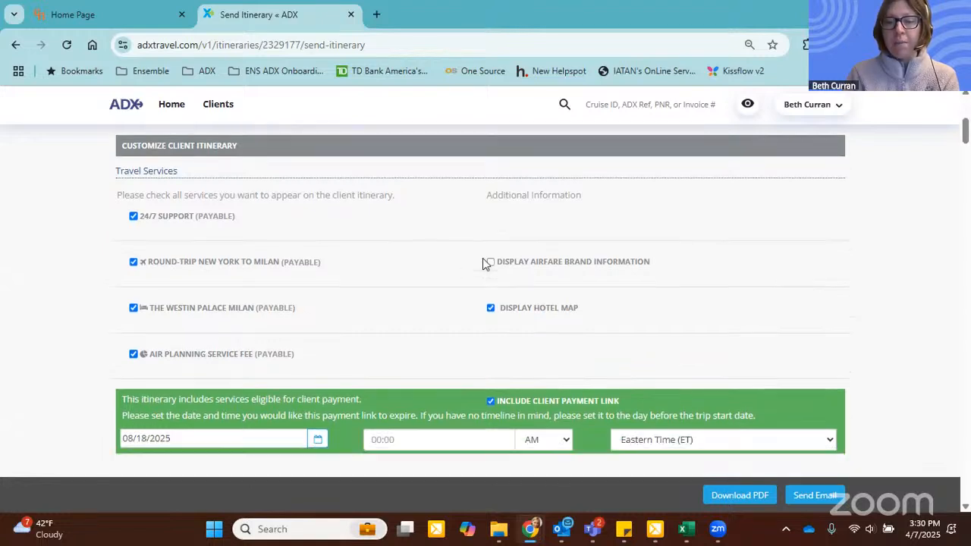
# Step: Set the client payment link to expire on 04/09/2025 at 11:00 AM Eastern Time
pyautogui.click(318, 264)
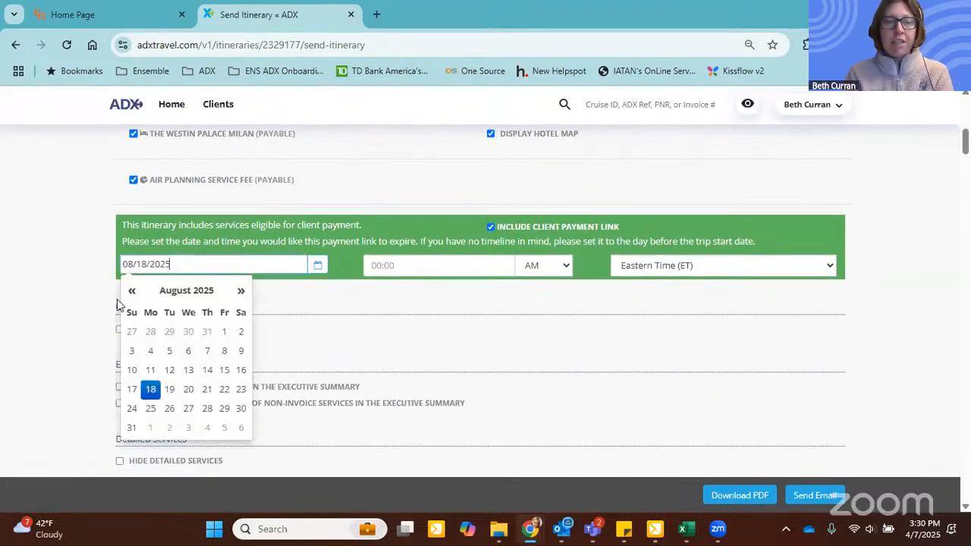
pyautogui.click(132, 292)
pyautogui.click(132, 292)
pyautogui.click(131, 292)
pyautogui.click(132, 292)
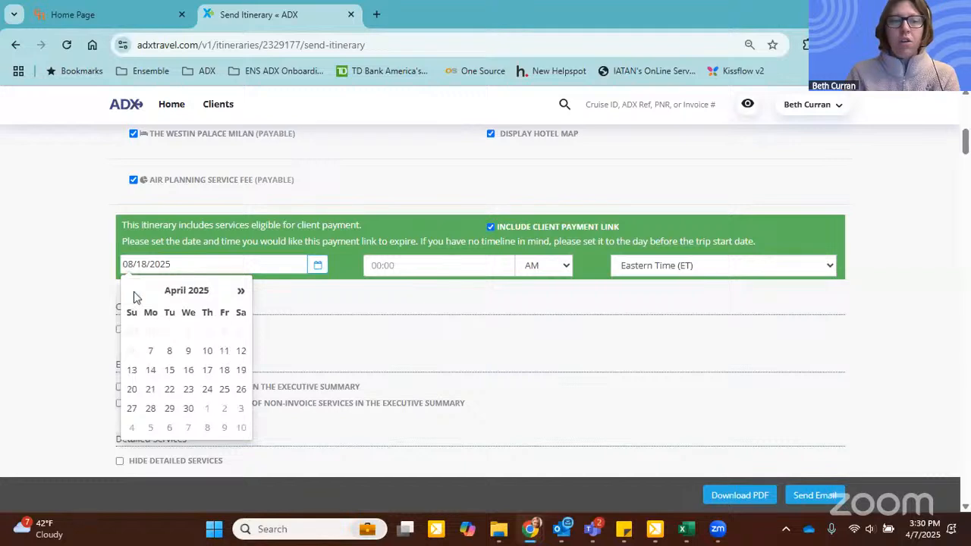
pyautogui.click(188, 351)
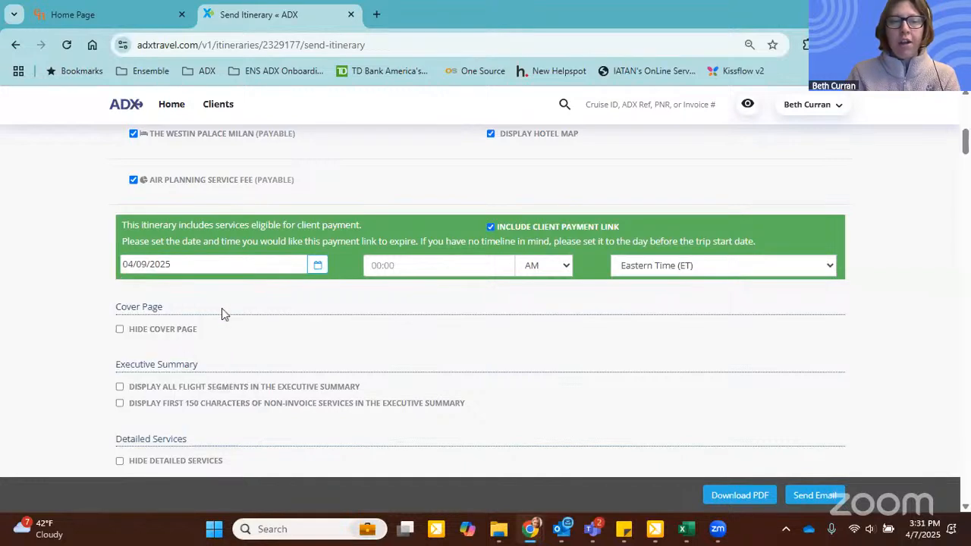
pyautogui.click(478, 258)
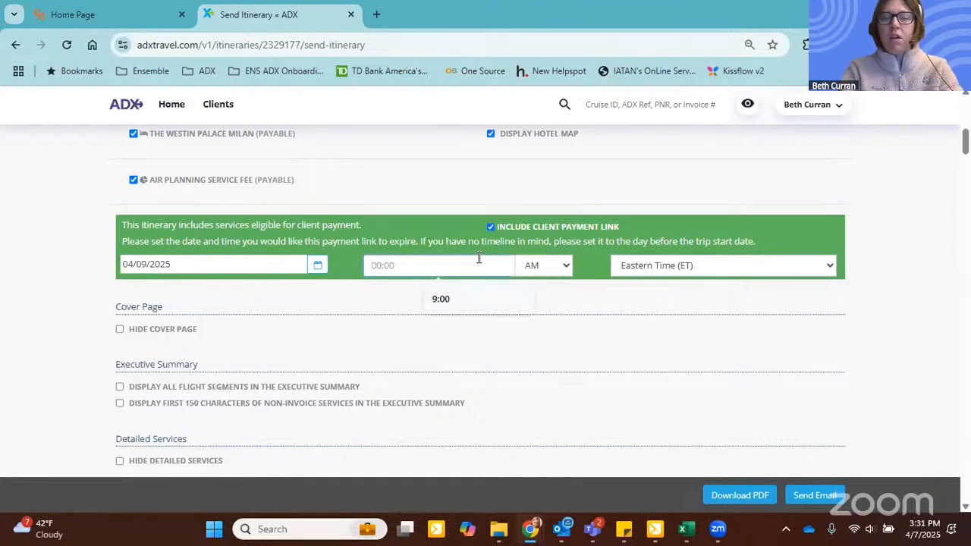
pyautogui.write('11:00')
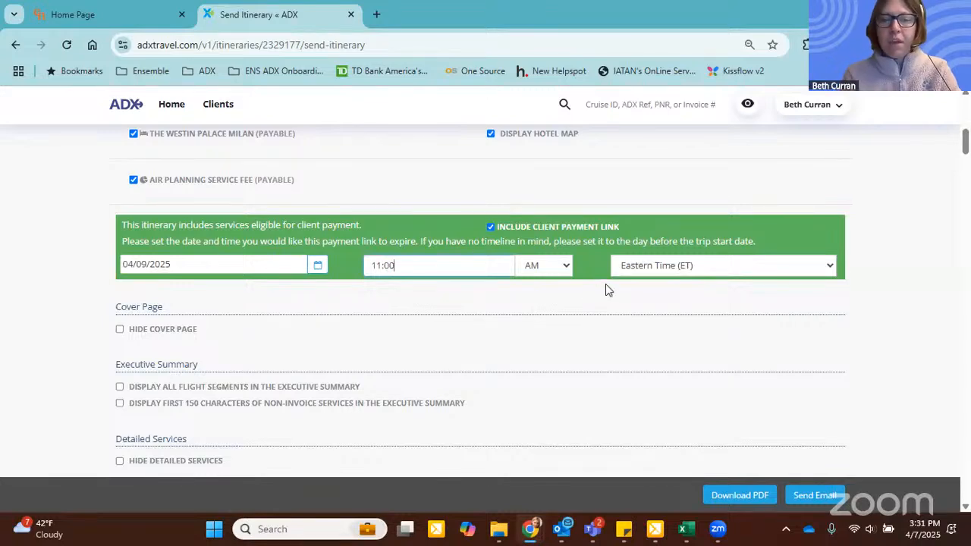
# Step: Hide all but the first and last day of the hotel stay and save the client itinerary changes
pyautogui.scroll(-2, 591, 288)
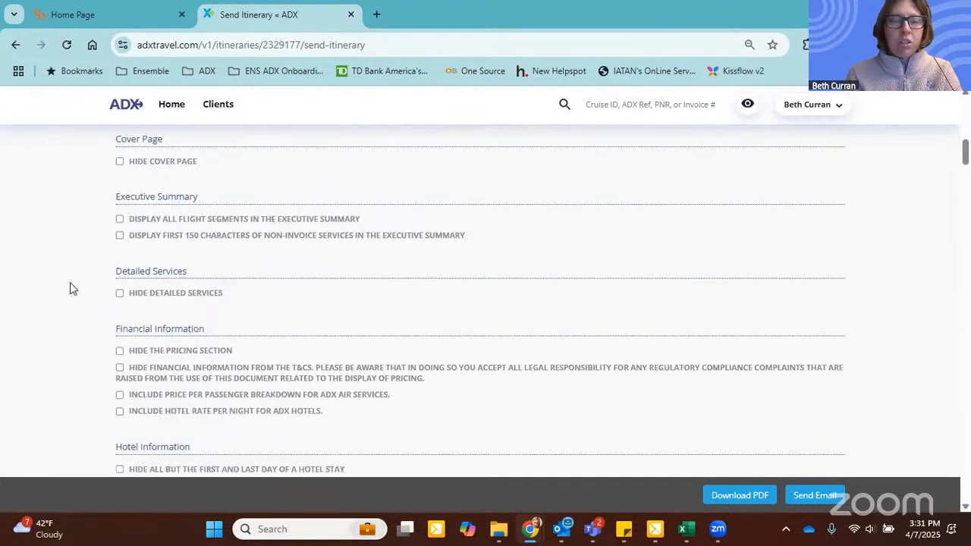
pyautogui.scroll(-2, 71, 288)
pyautogui.click(137, 350)
pyautogui.scroll(-2, 100, 348)
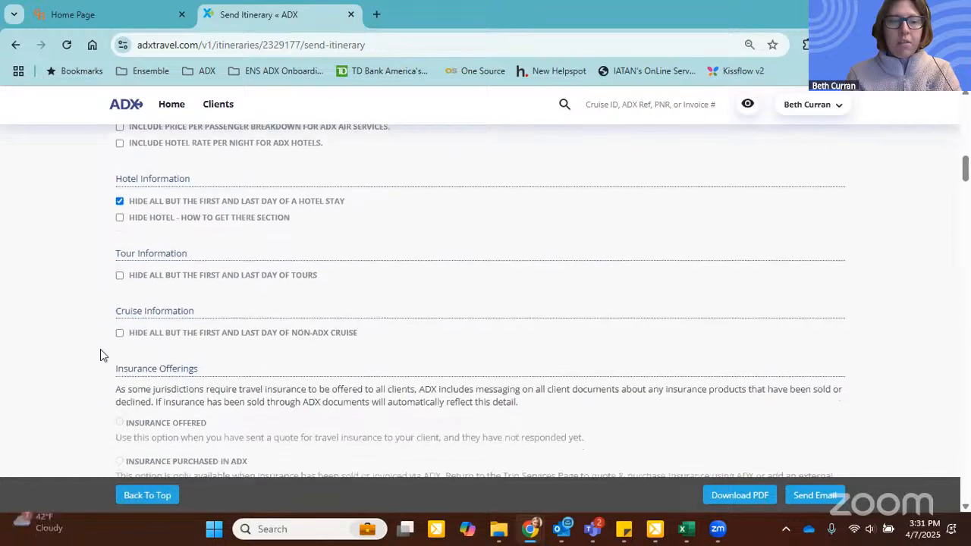
pyautogui.scroll(-5, 100, 354)
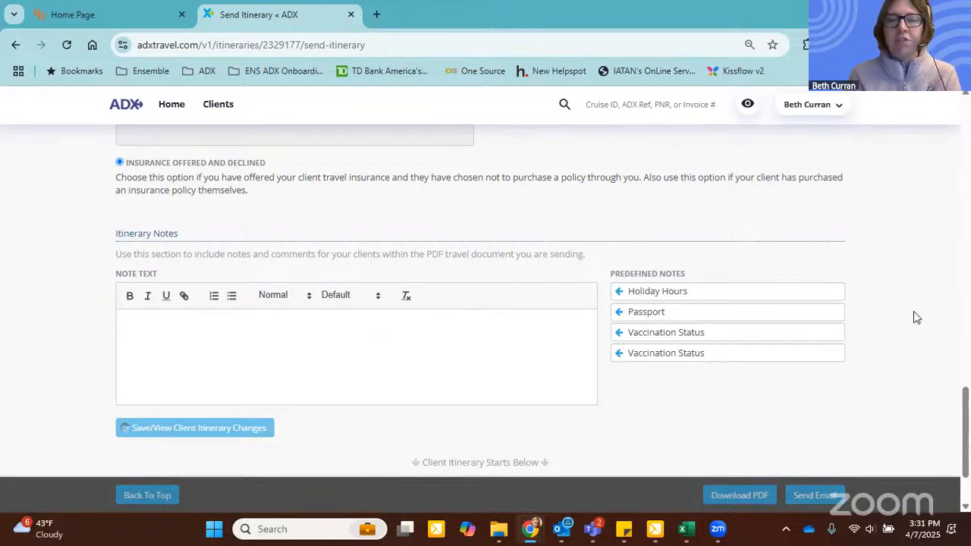
pyautogui.scroll(-1, 913, 312)
pyautogui.scroll(-1, 913, 313)
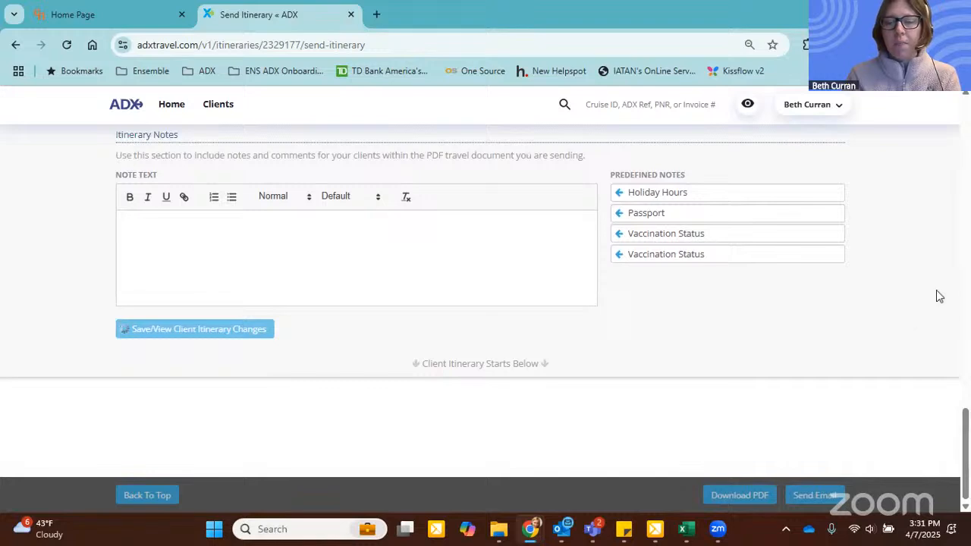
# Step: Download the client itinerary as a PDF, reviewing its cover and trip summary preview, and open the downloaded file
pyautogui.click(729, 495)
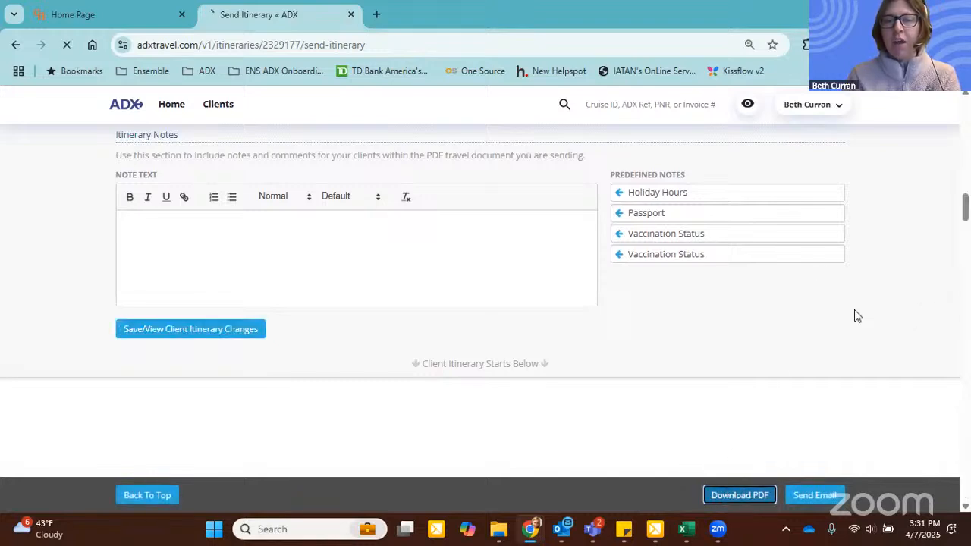
pyautogui.scroll(-3, 854, 316)
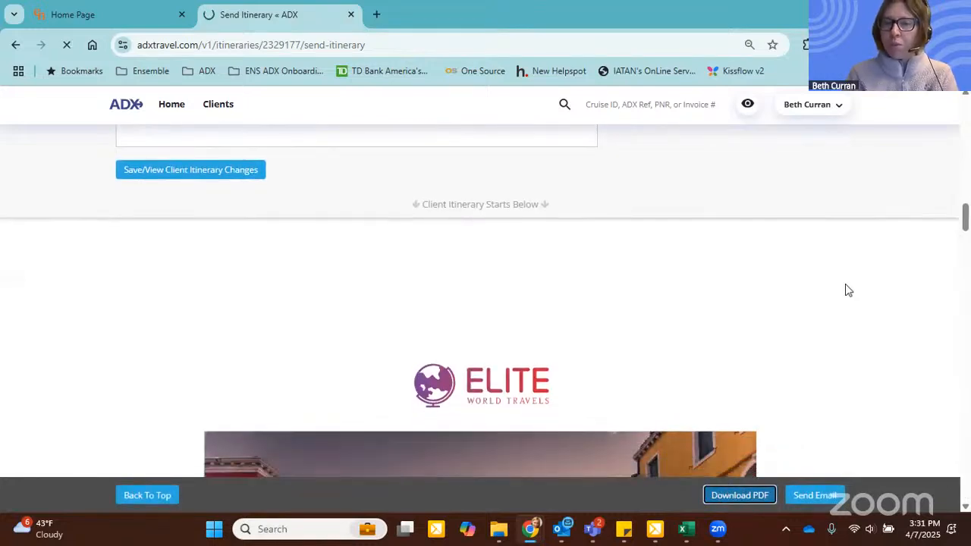
pyautogui.scroll(-2, 848, 290)
pyautogui.scroll(-3, 869, 273)
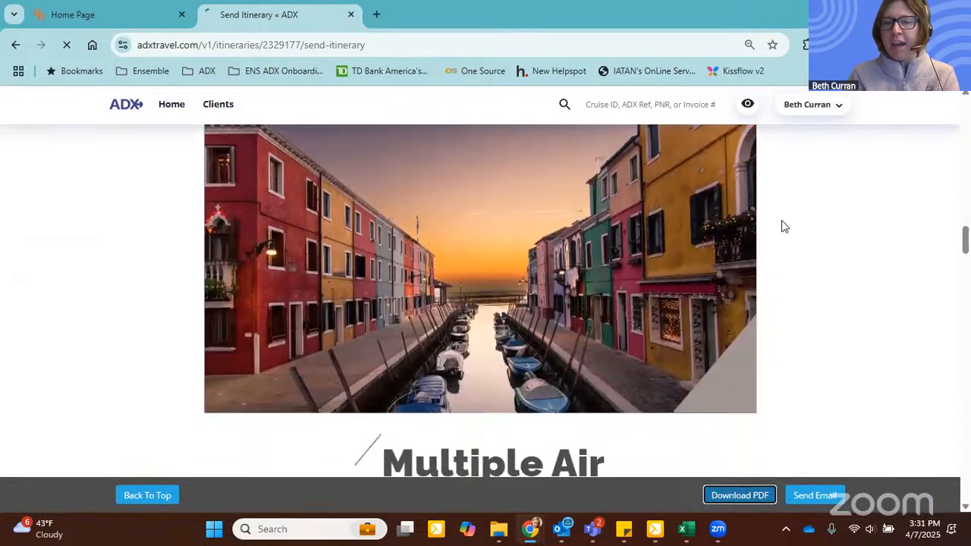
pyautogui.scroll(-3, 672, 234)
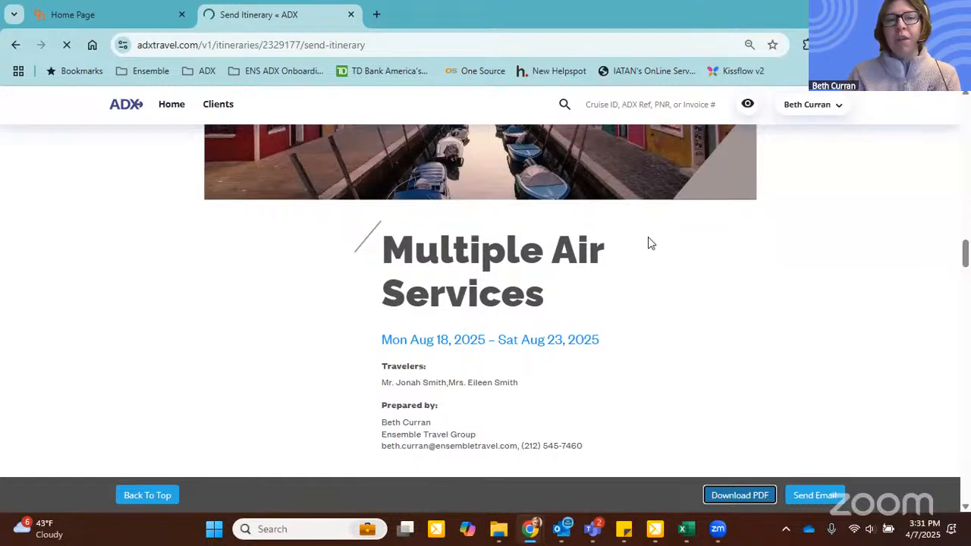
pyautogui.scroll(-4, 647, 239)
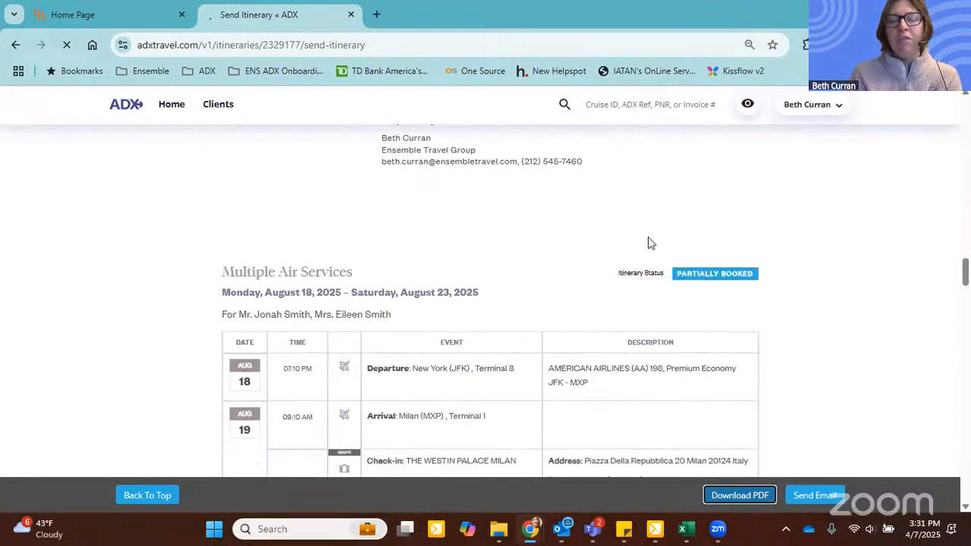
pyautogui.scroll(-1, 648, 243)
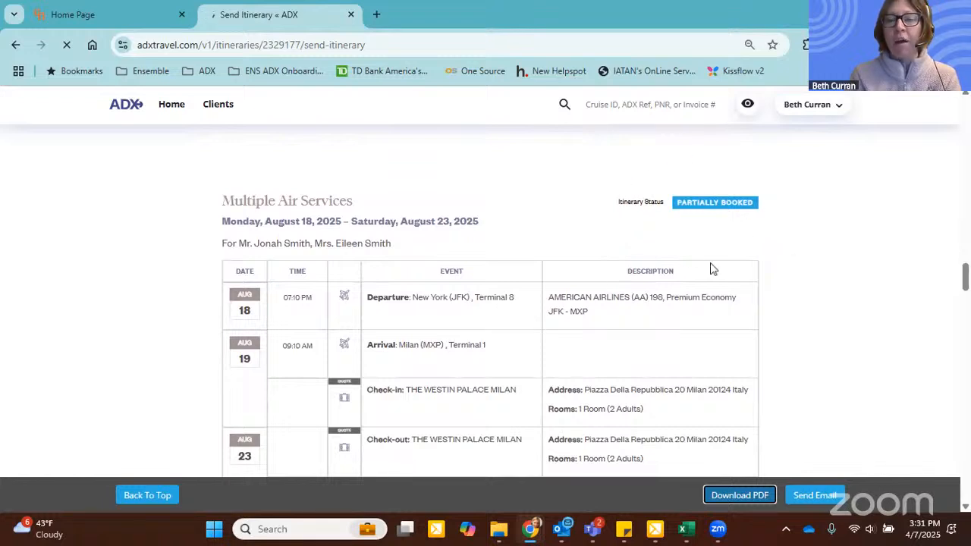
pyautogui.scroll(-1, 774, 261)
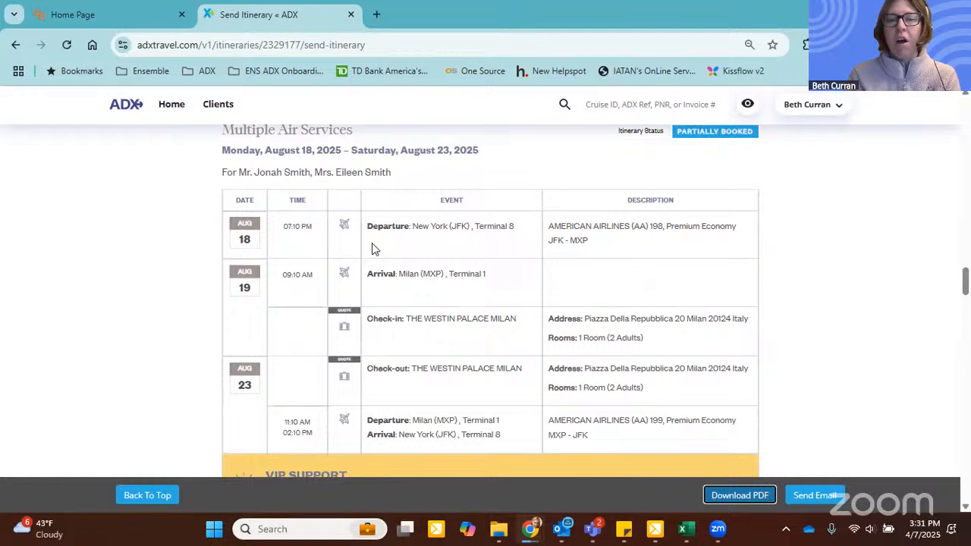
pyautogui.click(801, 97)
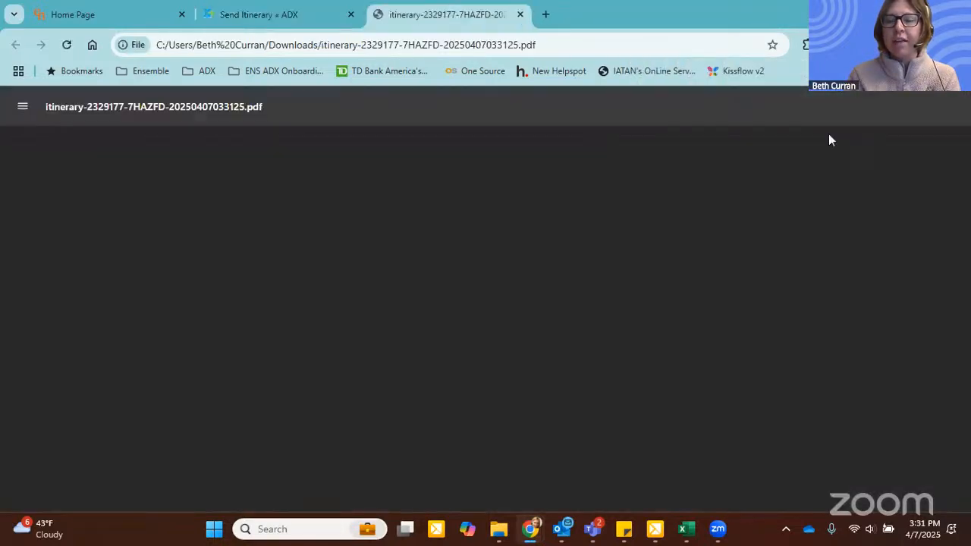
# Step: Find the Pay Now link on the PDF's trip summary page and open it in a new tab
pyautogui.scroll(-6, 794, 224)
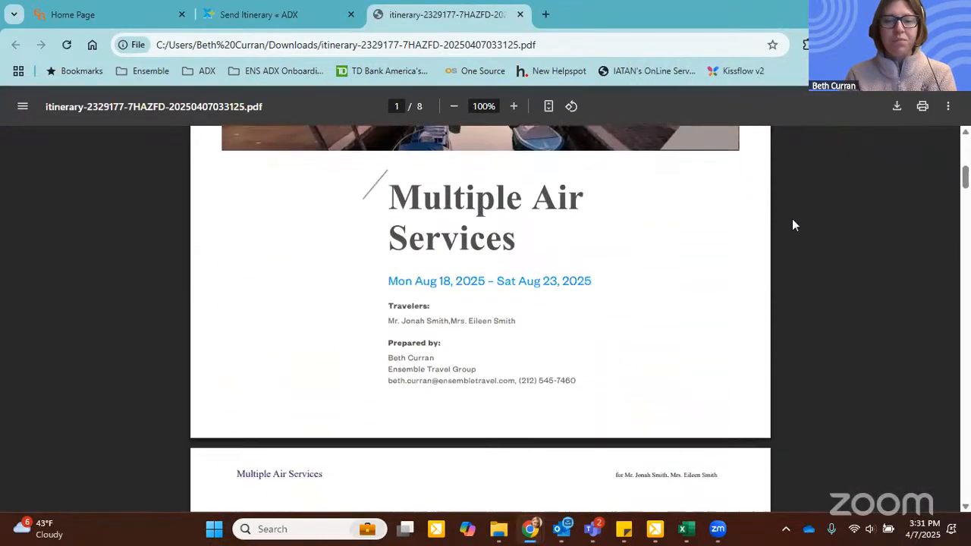
pyautogui.scroll(-4, 791, 218)
pyautogui.rightClick(682, 325)
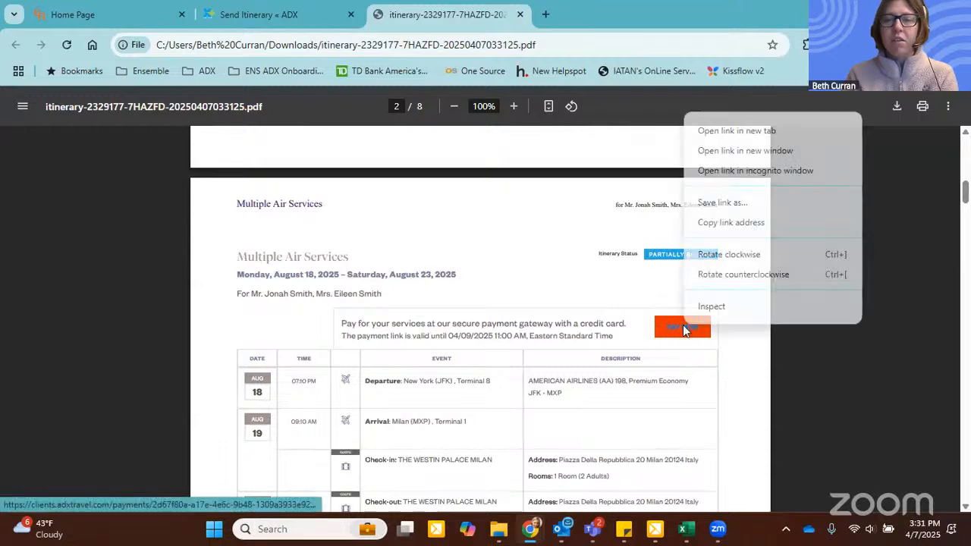
pyautogui.click(737, 131)
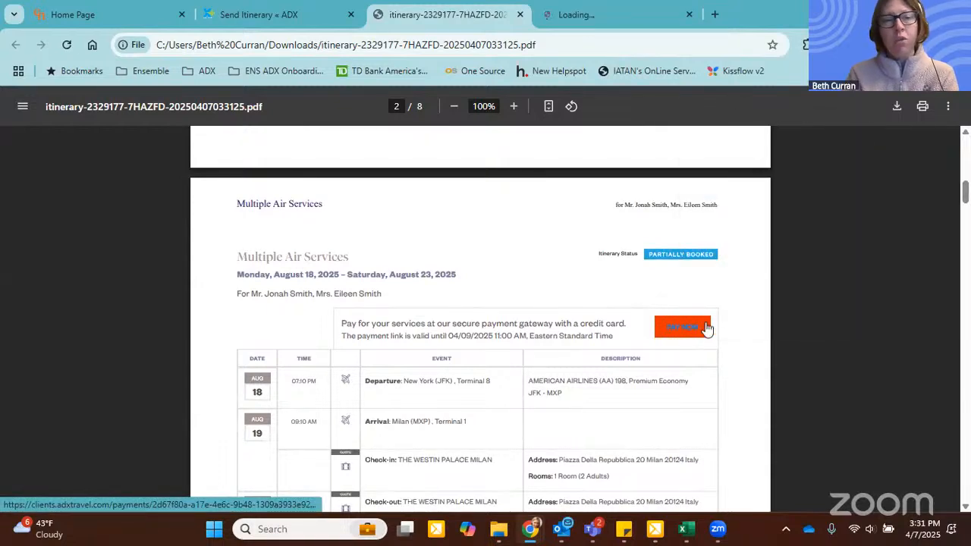
# Step: Examine the PDF itinerary's trip summary, flight details with seats, hotel information and pricing section
pyautogui.scroll(-1, 600, 286)
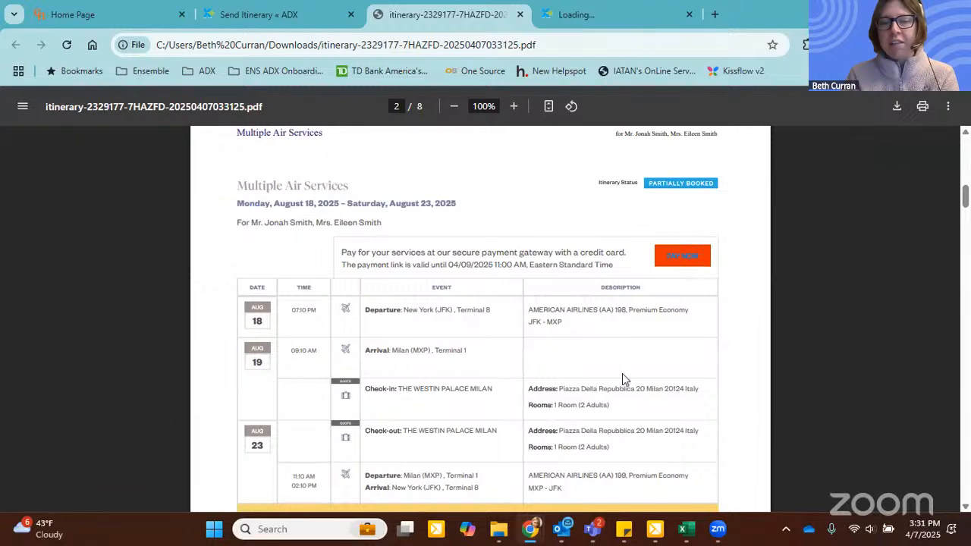
pyautogui.scroll(-1, 626, 373)
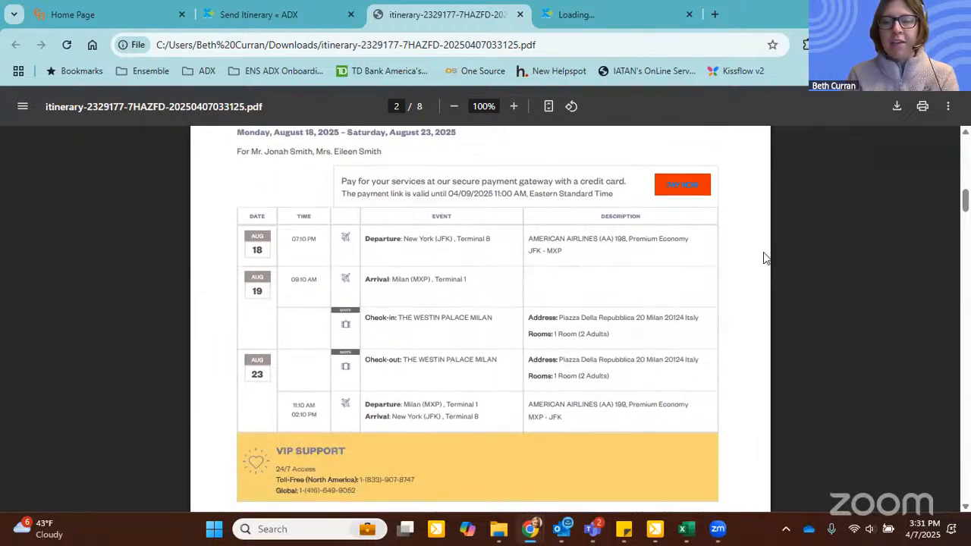
pyautogui.scroll(-9, 764, 258)
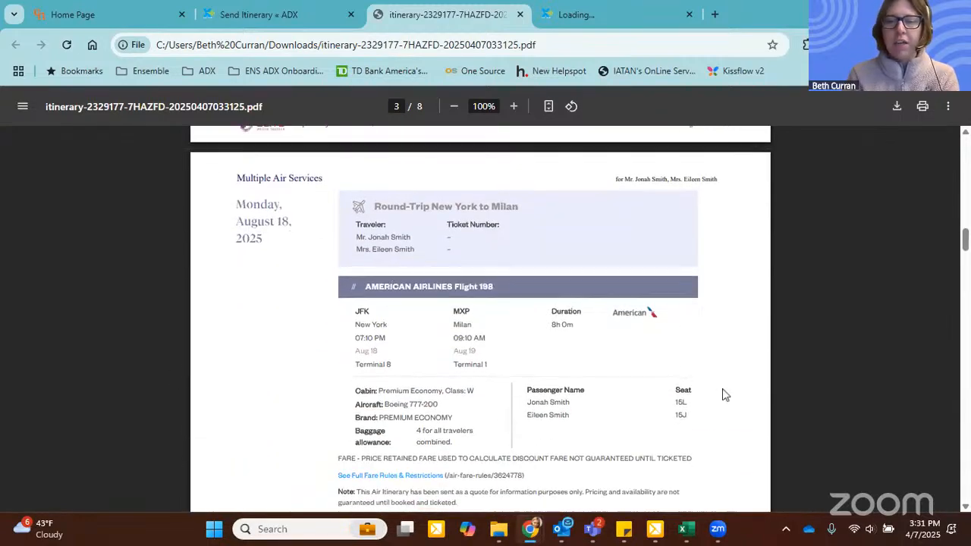
pyautogui.scroll(-1, 706, 383)
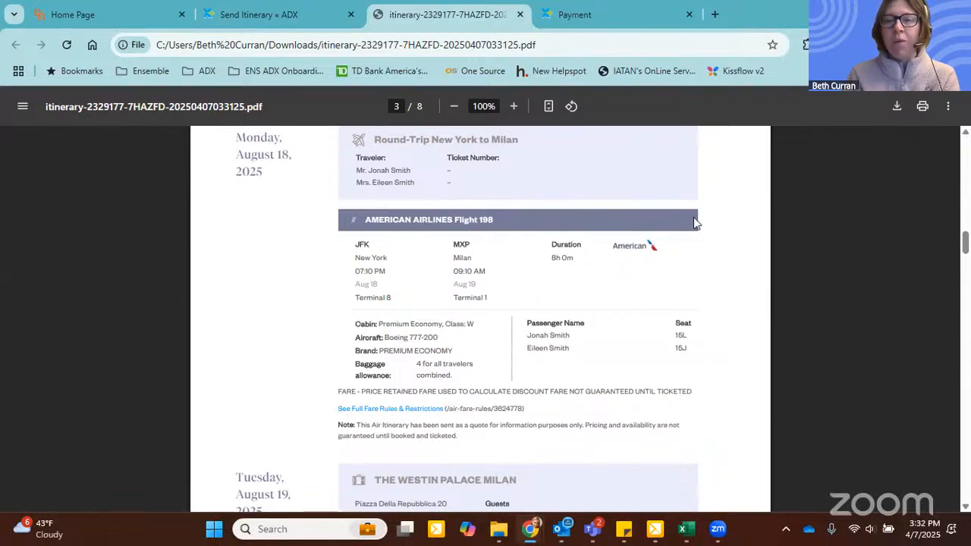
pyautogui.scroll(-4, 643, 231)
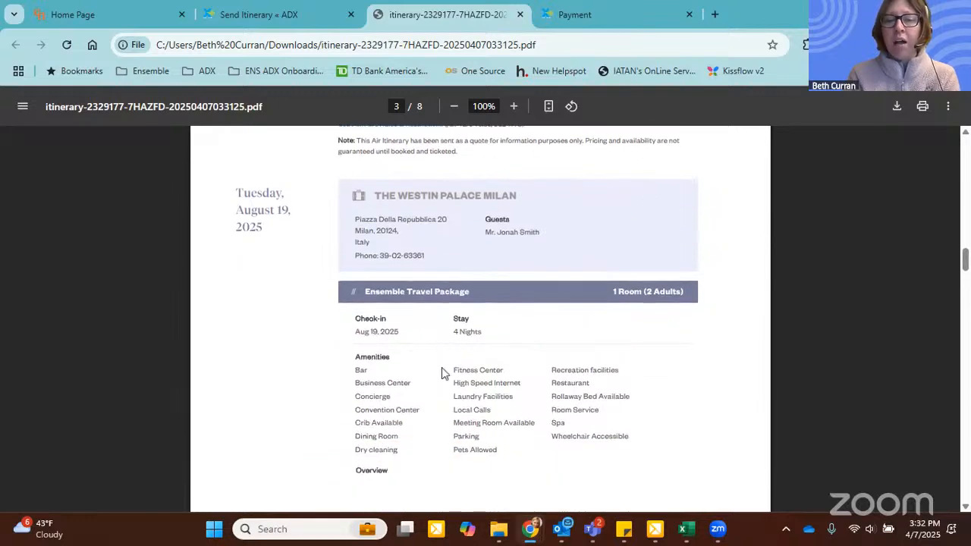
pyautogui.scroll(-10, 590, 291)
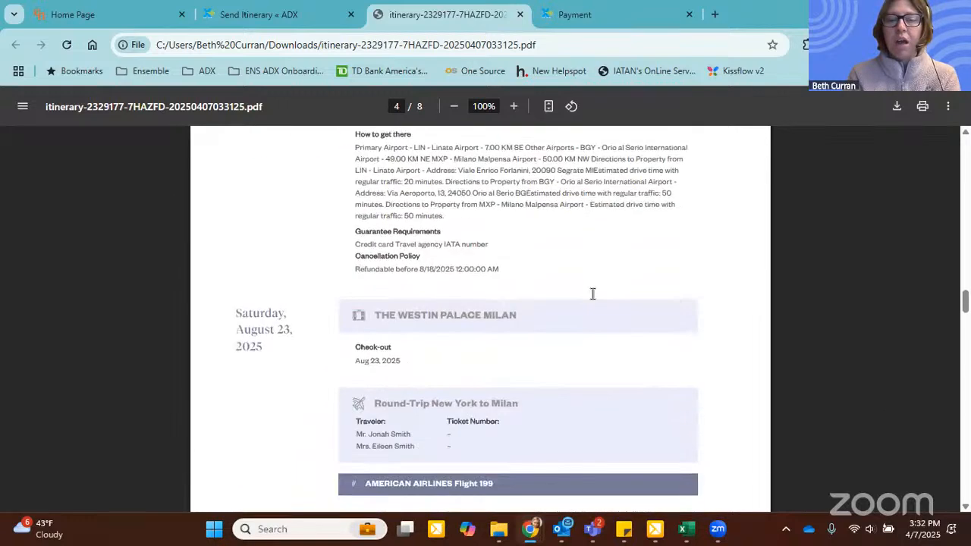
pyautogui.scroll(-1, 391, 296)
pyautogui.scroll(-4, 604, 327)
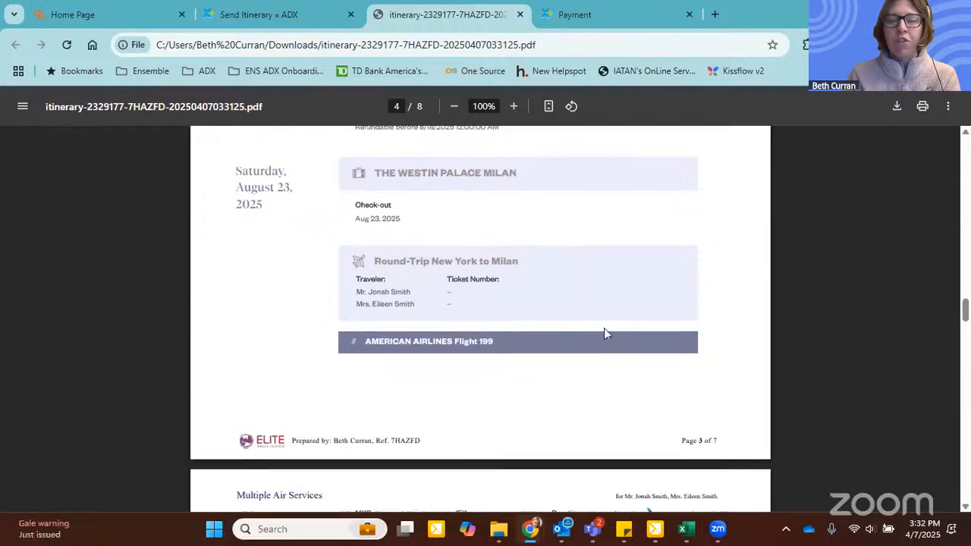
pyautogui.scroll(-10, 667, 332)
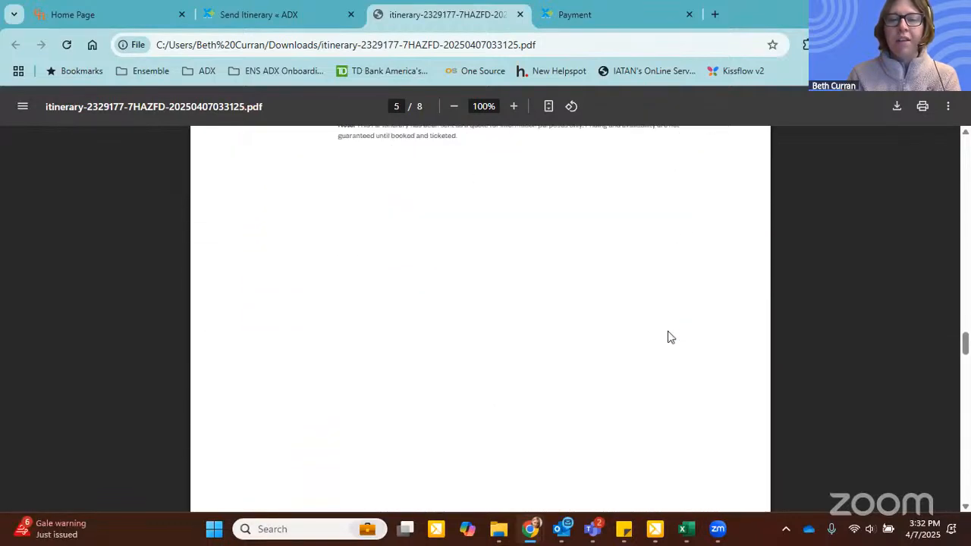
pyautogui.scroll(-2, 668, 333)
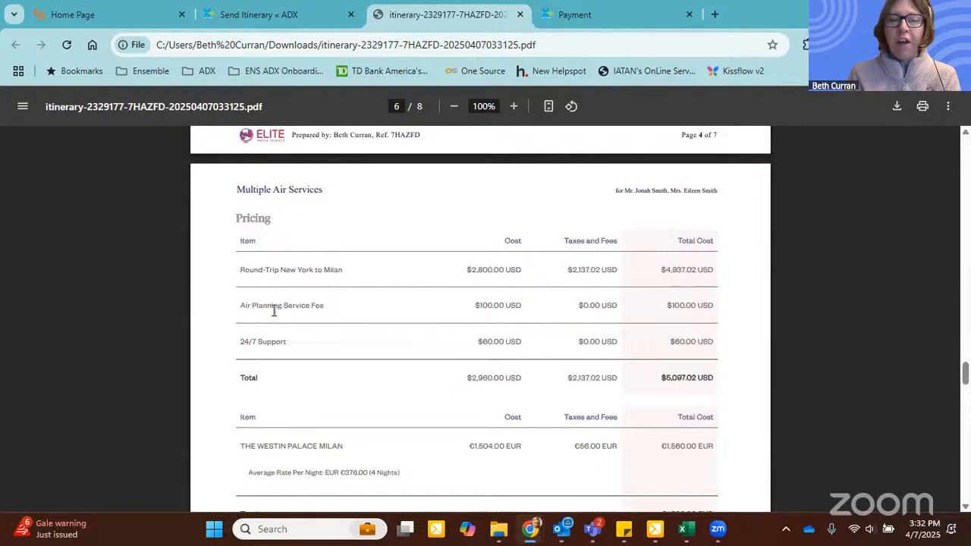
# Step: Switch from the PDF's pricing to the payment page and expand its flight and hotel details to examine the payable and guarantee amounts
pyautogui.scroll(-1, 455, 315)
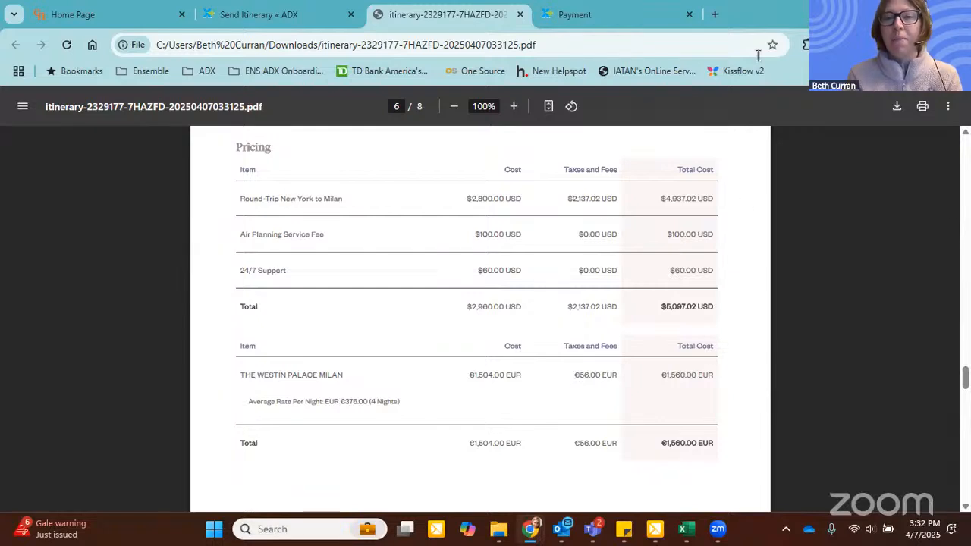
pyautogui.click(624, 23)
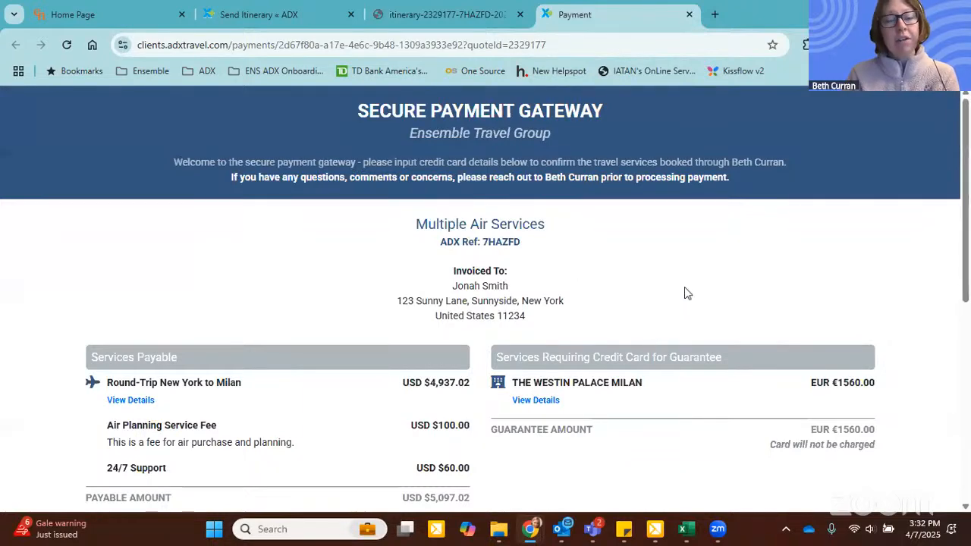
pyautogui.scroll(-3, 480, 284)
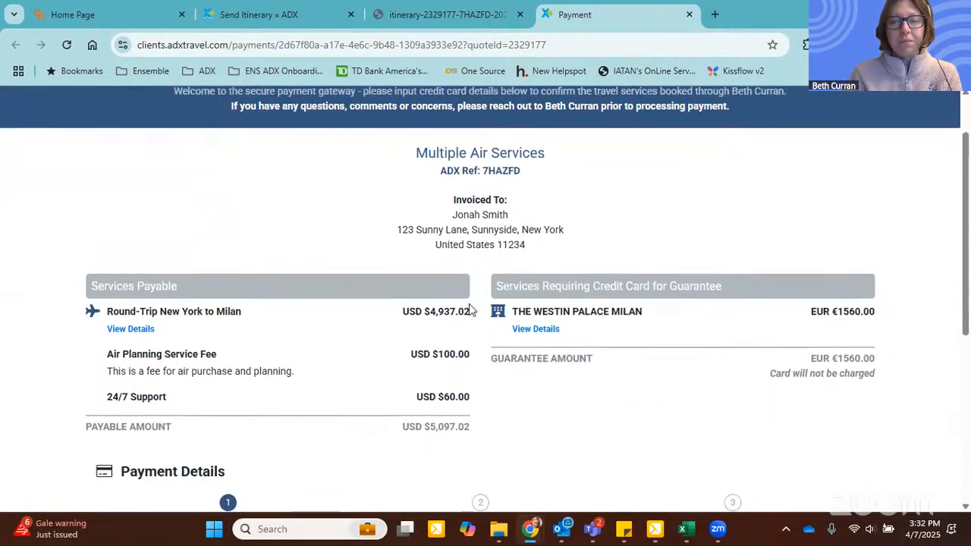
pyautogui.moveTo(92, 144); pyautogui.dragTo(182, 146)
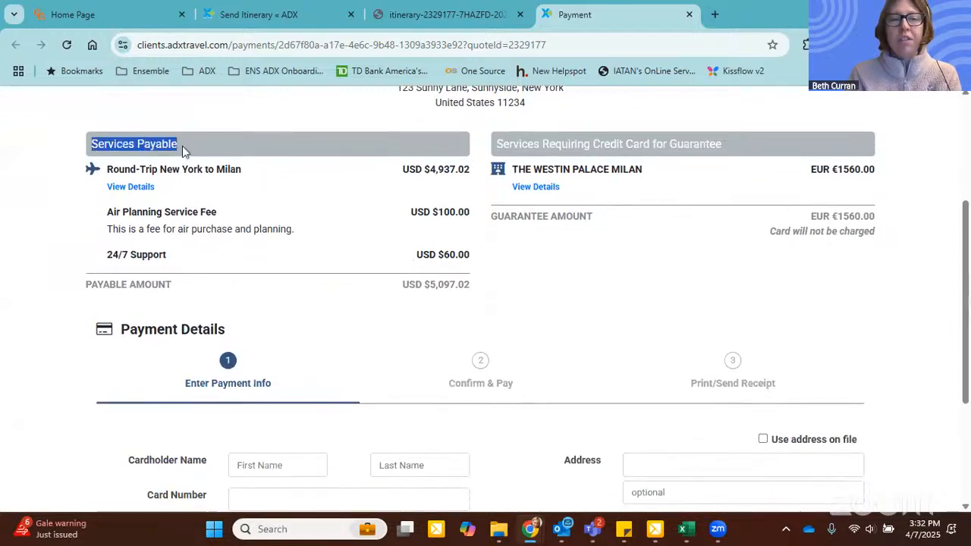
pyautogui.click(130, 187)
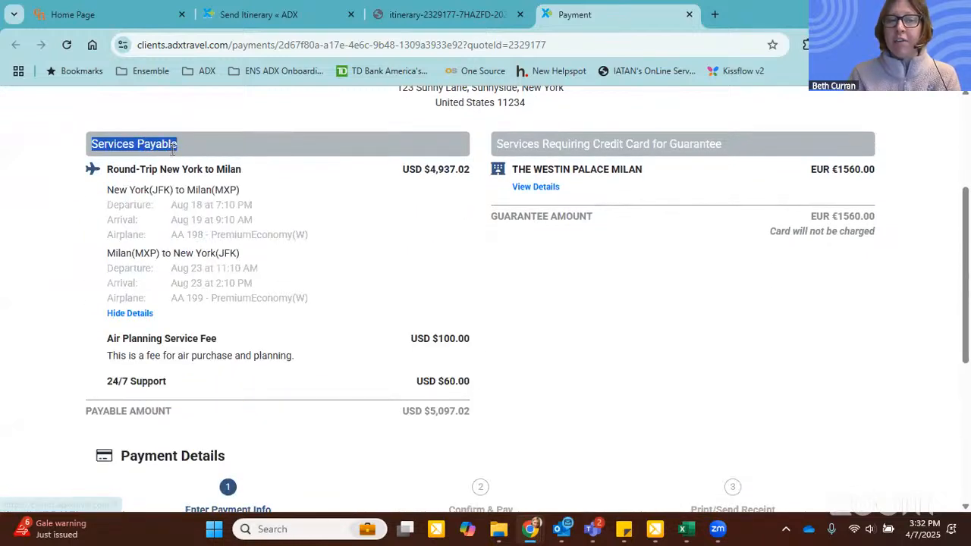
pyautogui.click(385, 311)
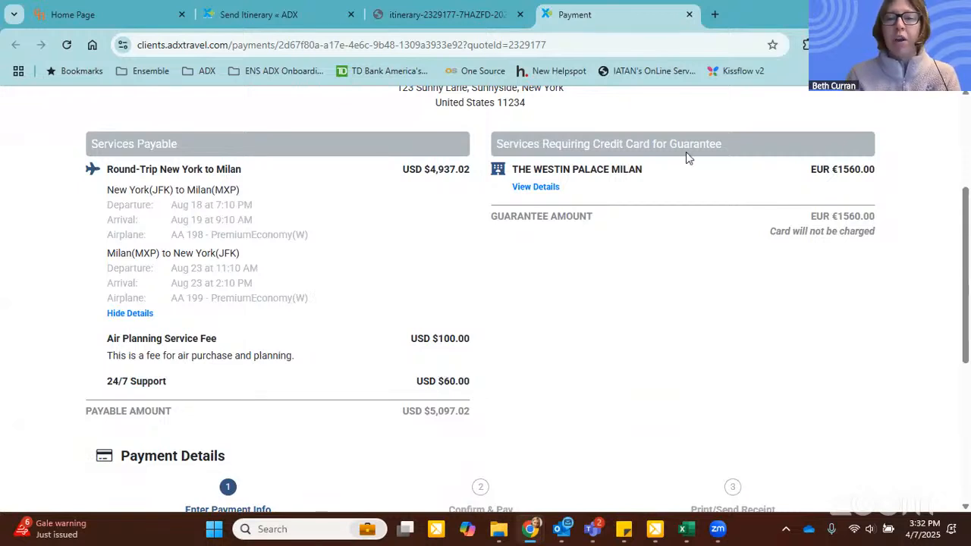
pyautogui.click(541, 188)
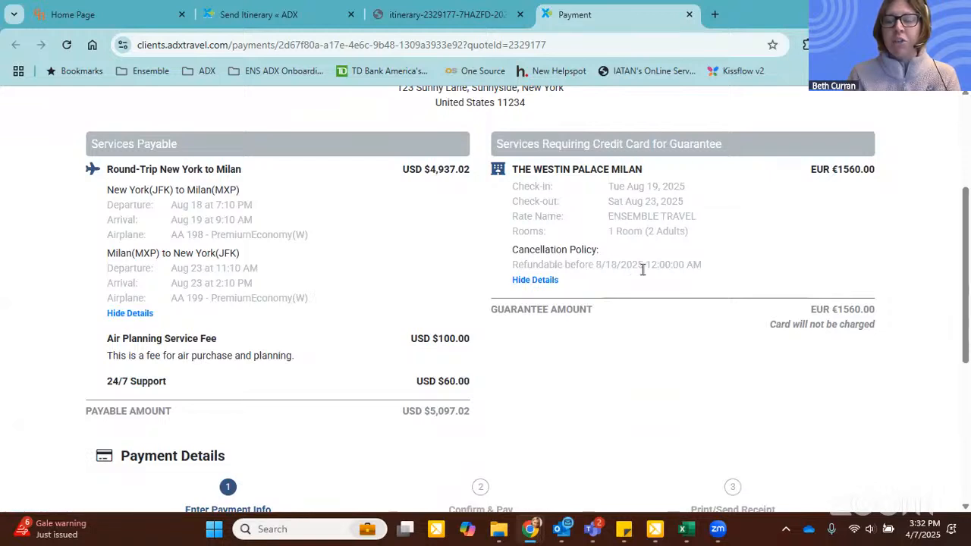
pyautogui.moveTo(781, 324); pyautogui.dragTo(887, 330)
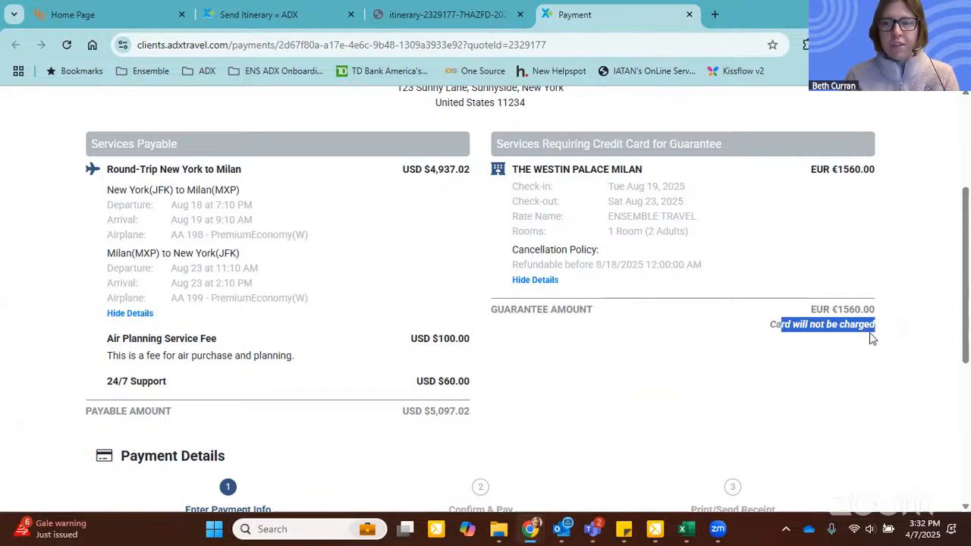
# Step: Fill in the payment page's billing address using the client's address on file
pyautogui.scroll(-1, 823, 275)
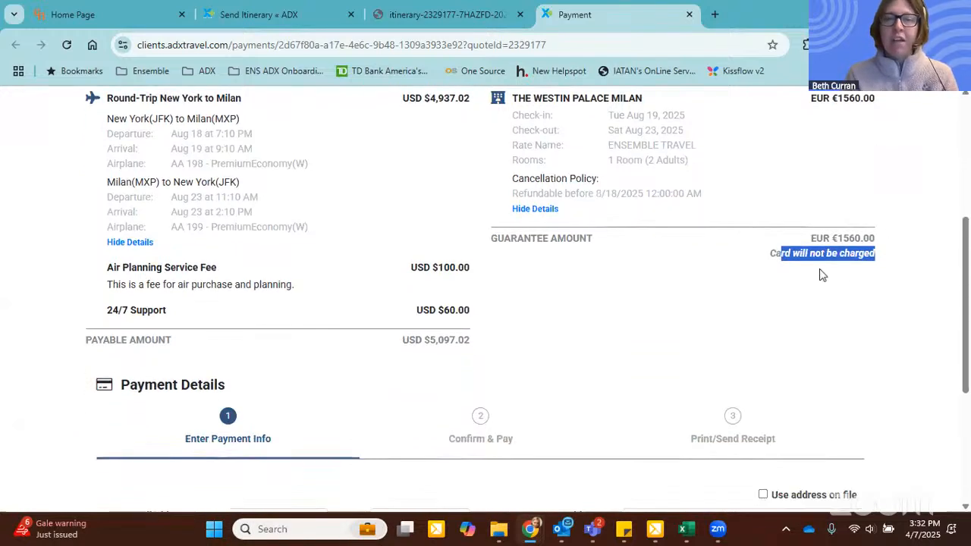
pyautogui.scroll(-3, 822, 275)
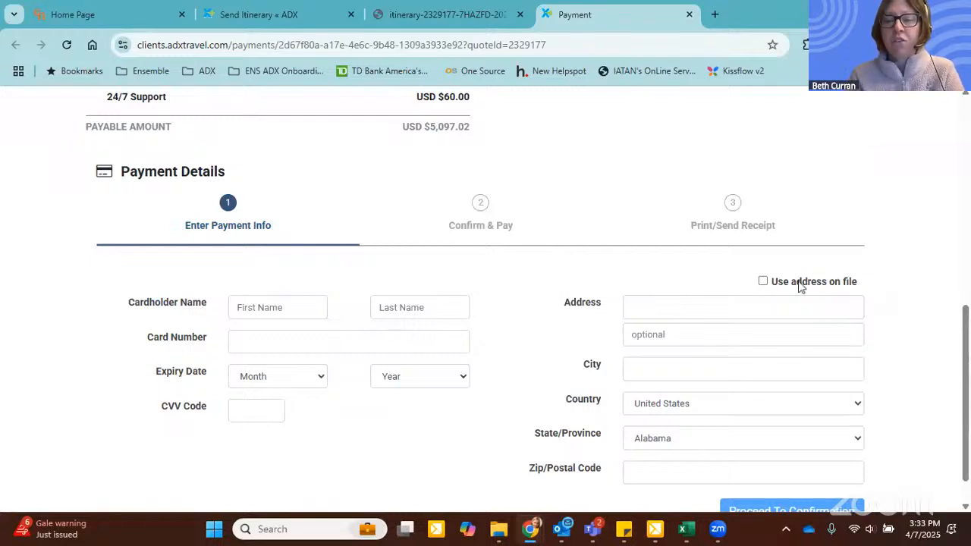
pyautogui.click(763, 280)
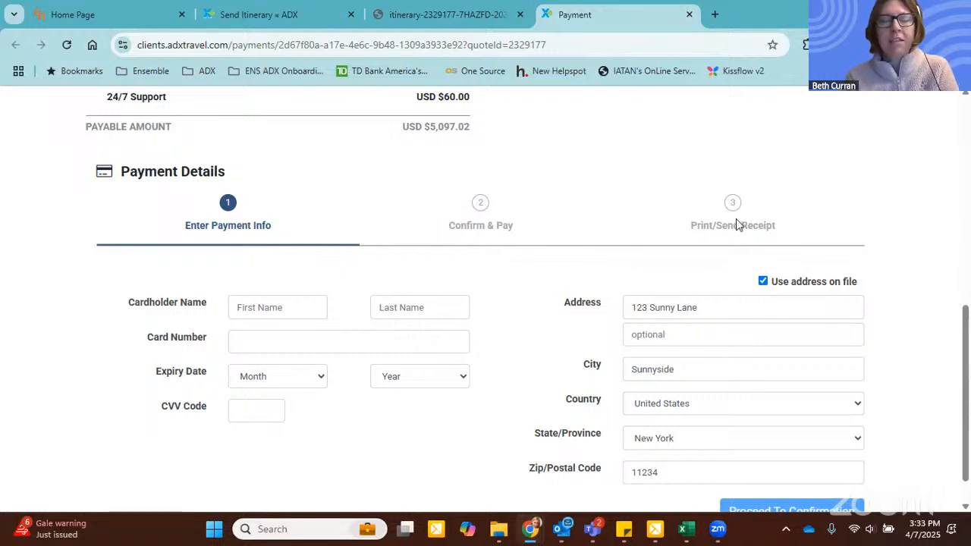
pyautogui.scroll(-1, 736, 221)
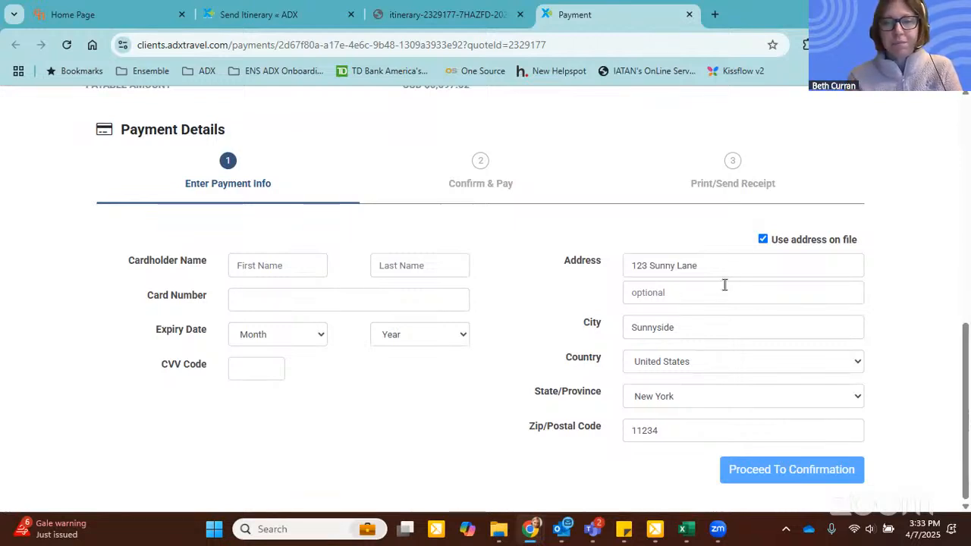
pyautogui.scroll(10, 724, 284)
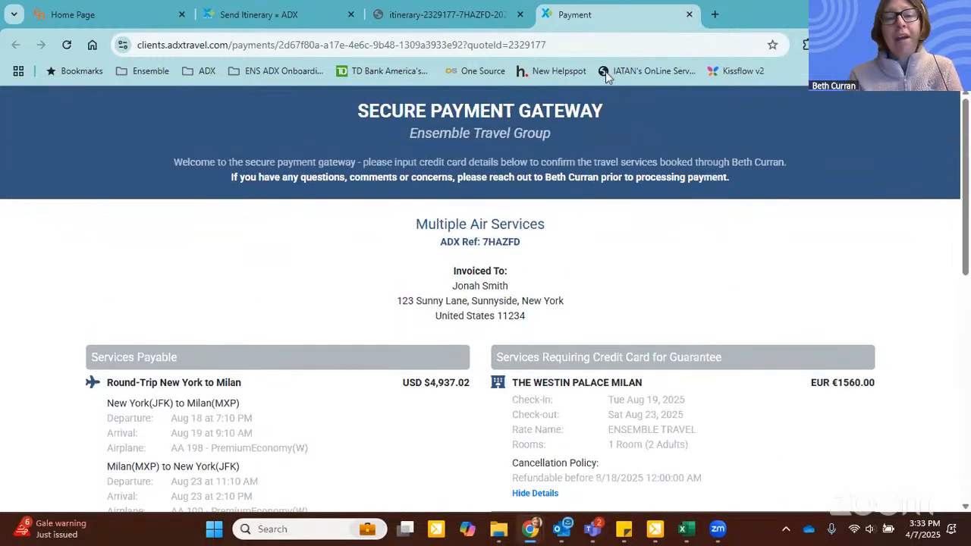
# Step: Close the payment page and PDF itinerary and return to the trip's services page at the default browser zoom
pyautogui.click(688, 14)
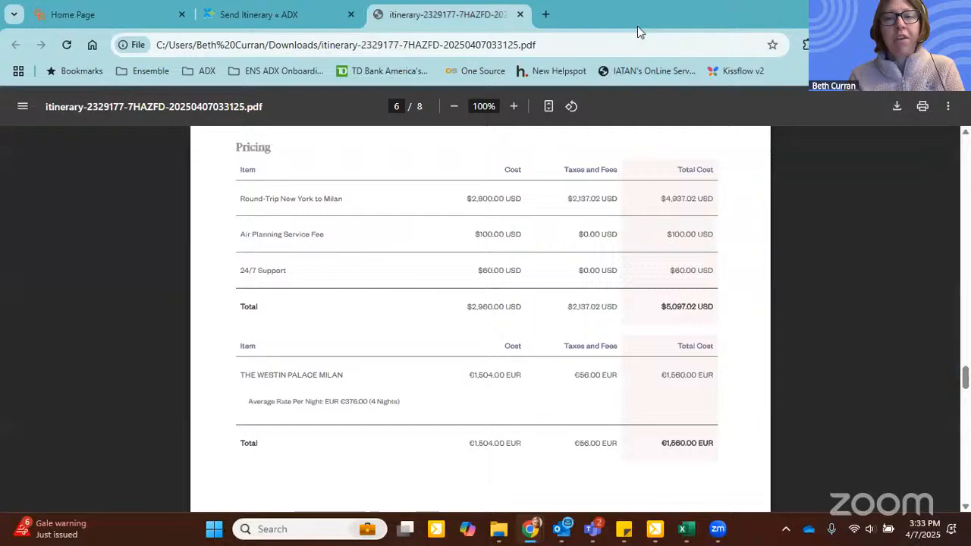
pyautogui.click(520, 15)
pyautogui.scroll(10, 119, 182)
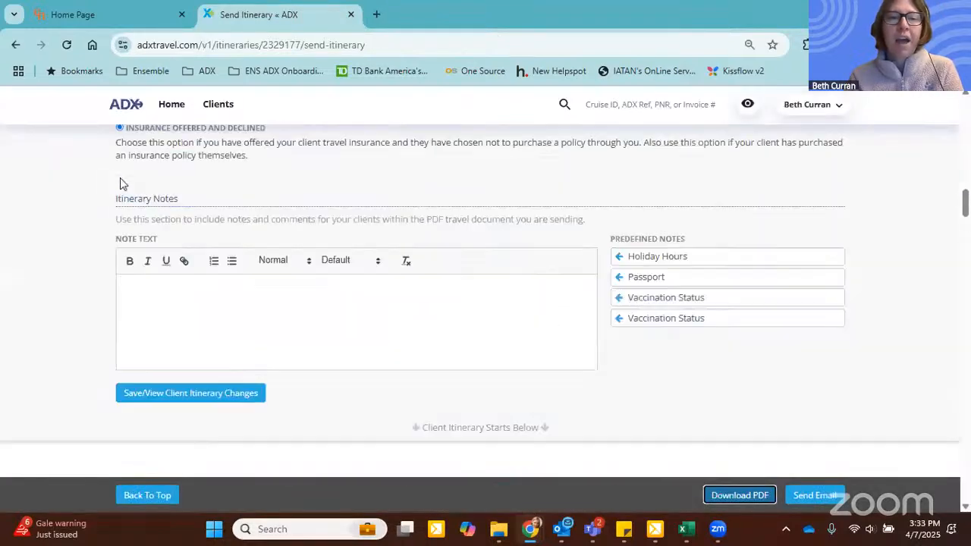
pyautogui.scroll(10, 119, 183)
pyautogui.click(142, 142)
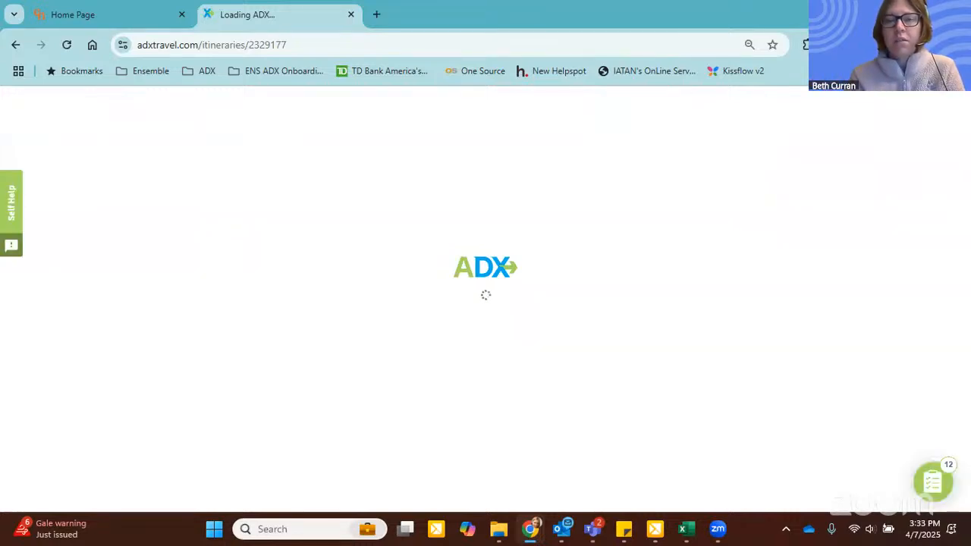
pyautogui.click(749, 45)
pyautogui.click(755, 75)
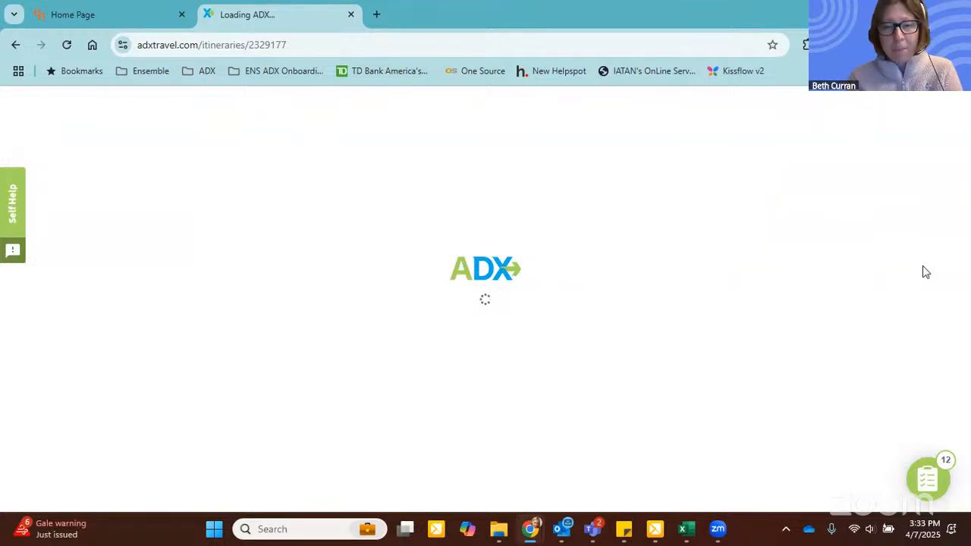
# Step: Start ticketing the New York to Milan flight and include The Westin Palace Milan, Air Planning Service Fee and 24/7 Support in the payment
pyautogui.scroll(-2, 921, 268)
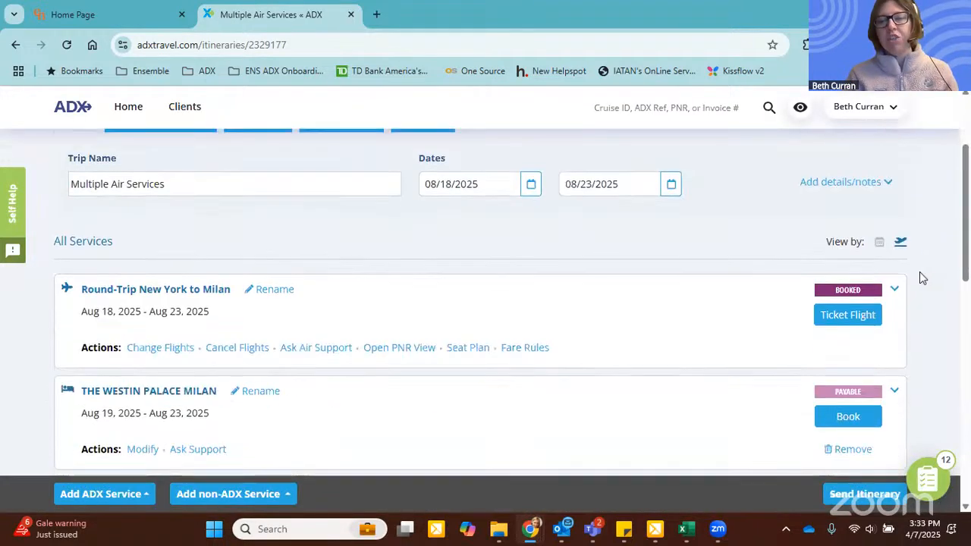
pyautogui.click(839, 317)
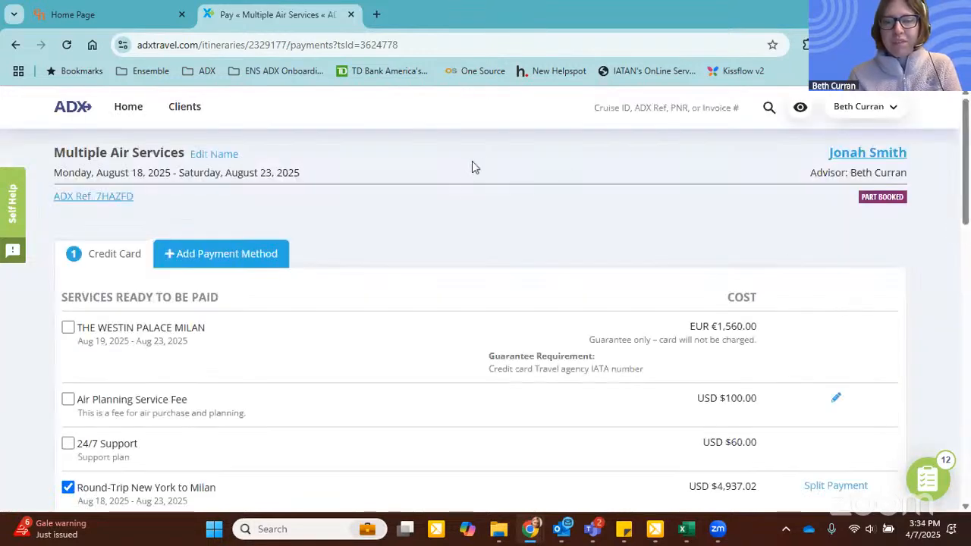
pyautogui.scroll(-1, 387, 235)
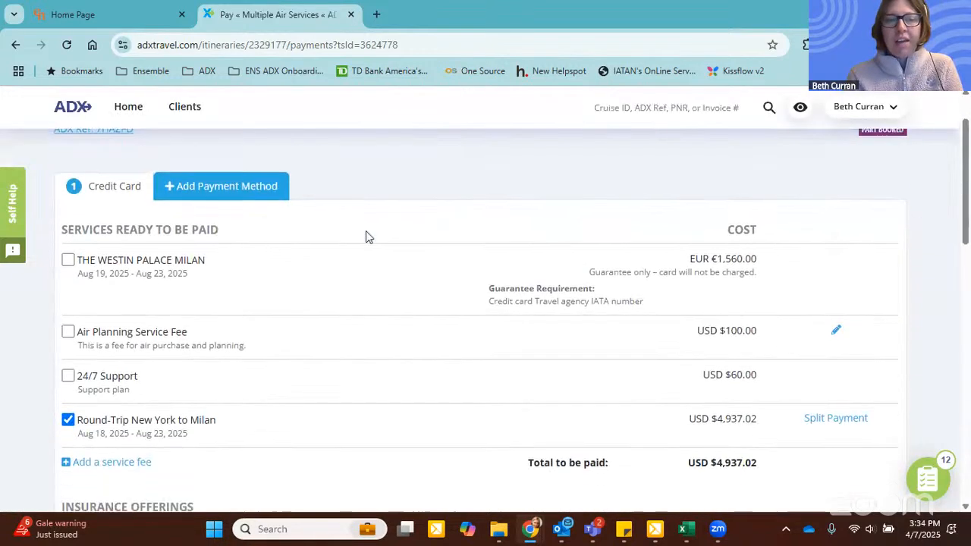
pyautogui.click(68, 257)
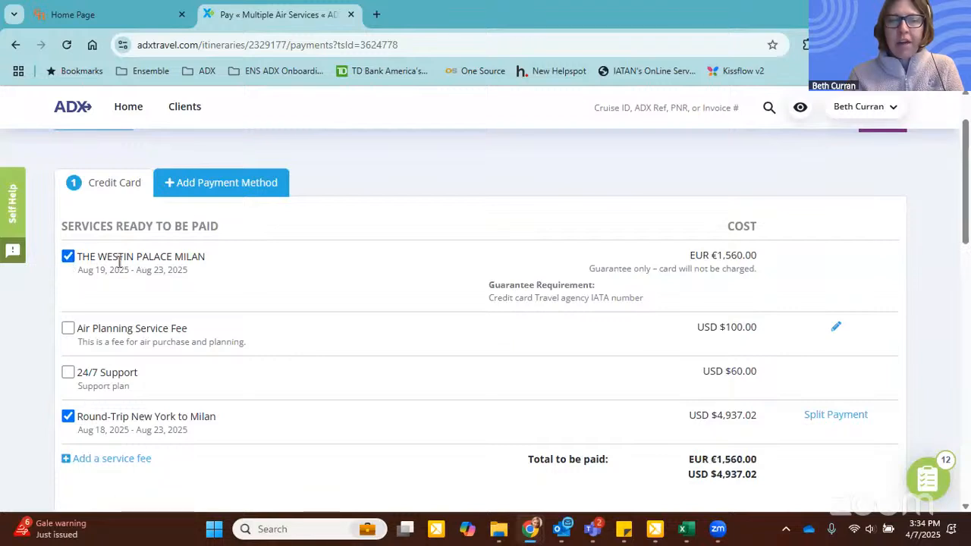
pyautogui.click(80, 330)
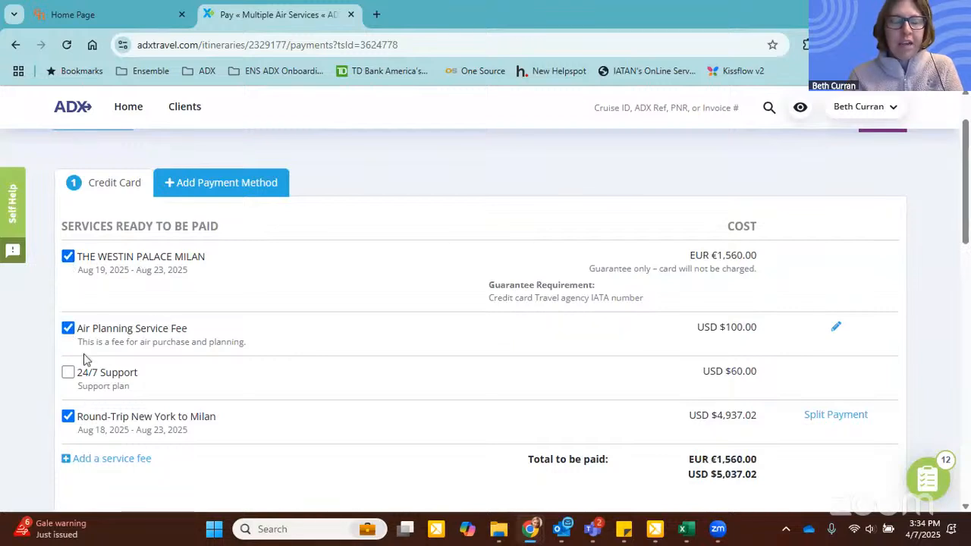
pyautogui.click(66, 373)
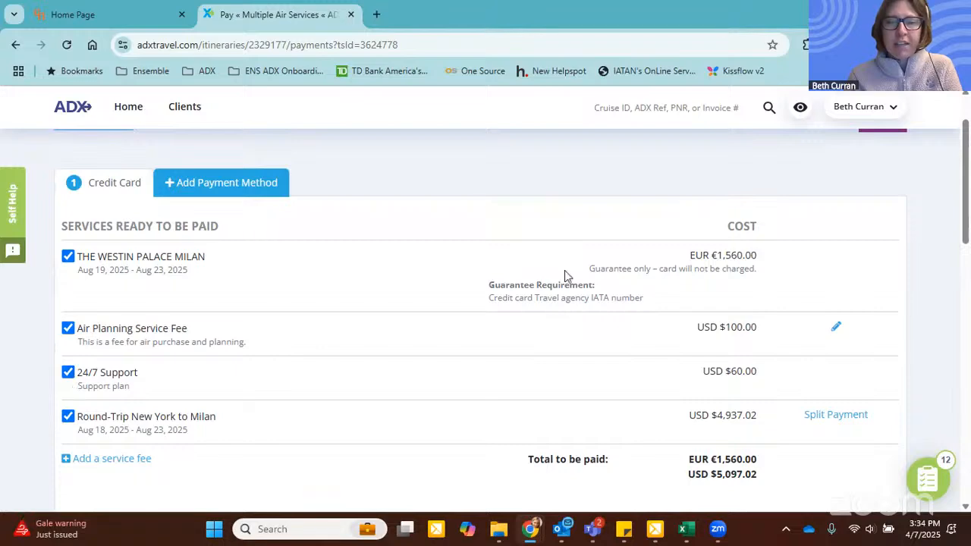
# Step: Examine the hotel's guarantee-only note, the total to be paid, and the payable and guaranteed amounts in the payment details
pyautogui.moveTo(614, 270); pyautogui.dragTo(756, 271)
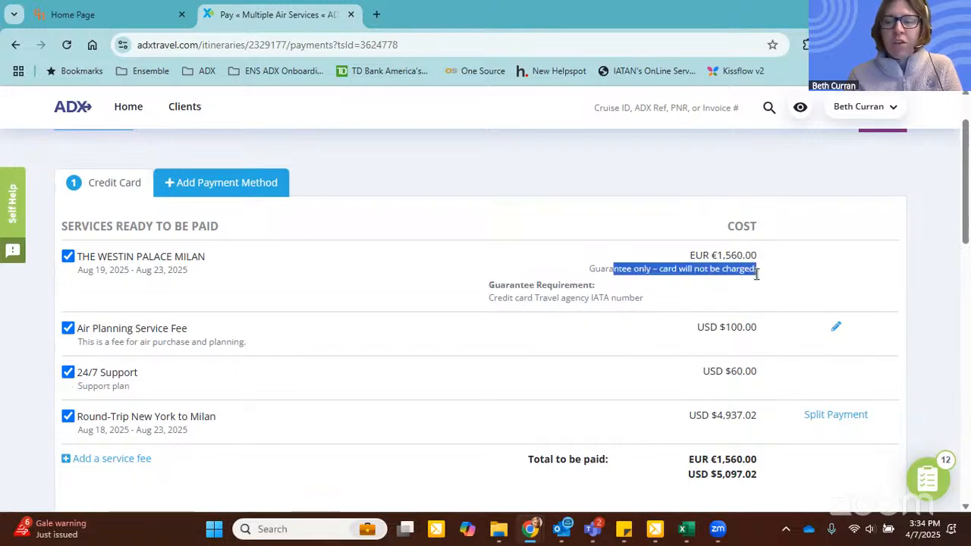
pyautogui.scroll(-1, 756, 274)
pyautogui.scroll(-3, 756, 274)
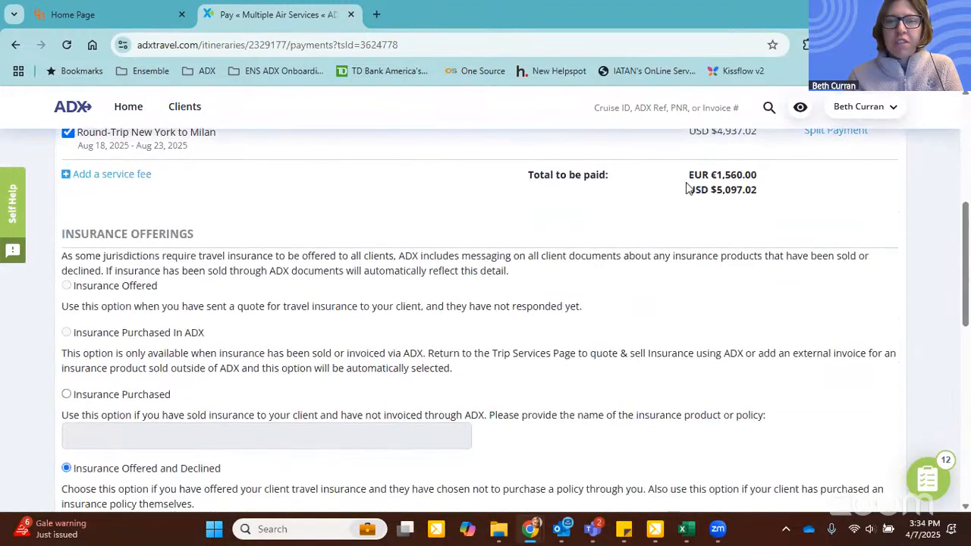
pyautogui.moveTo(688, 189); pyautogui.dragTo(735, 191)
pyautogui.scroll(-3, 447, 263)
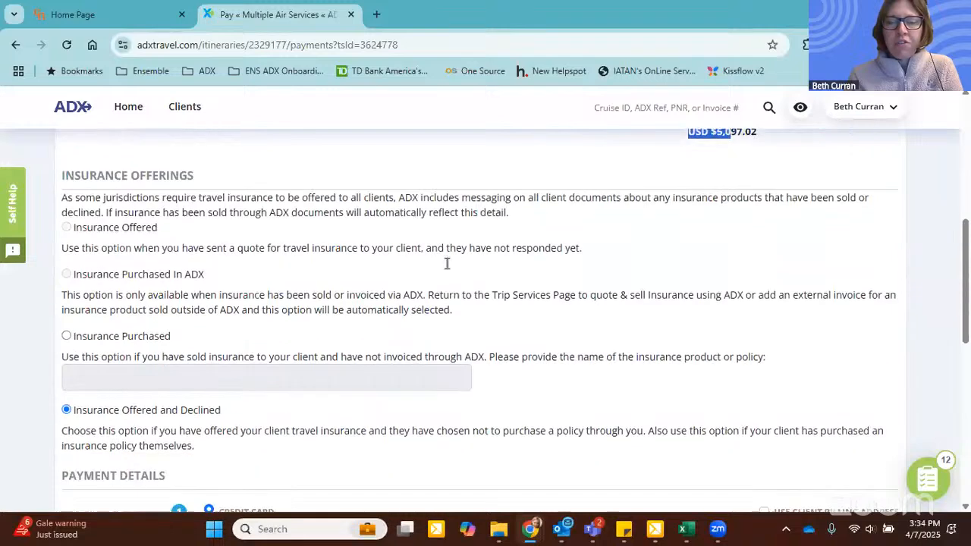
pyautogui.moveTo(426, 387); pyautogui.dragTo(475, 394)
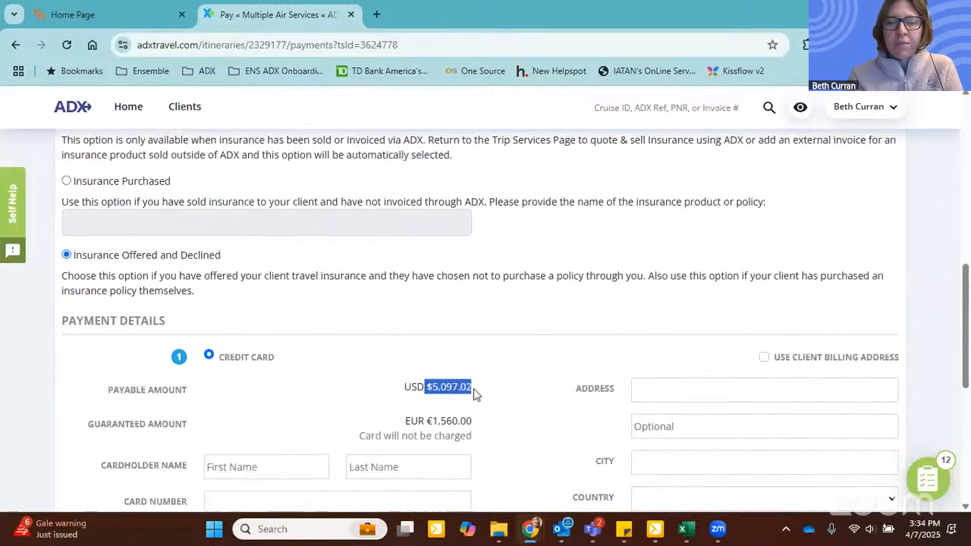
pyautogui.scroll(-1, 475, 393)
pyautogui.moveTo(406, 347); pyautogui.dragTo(472, 364)
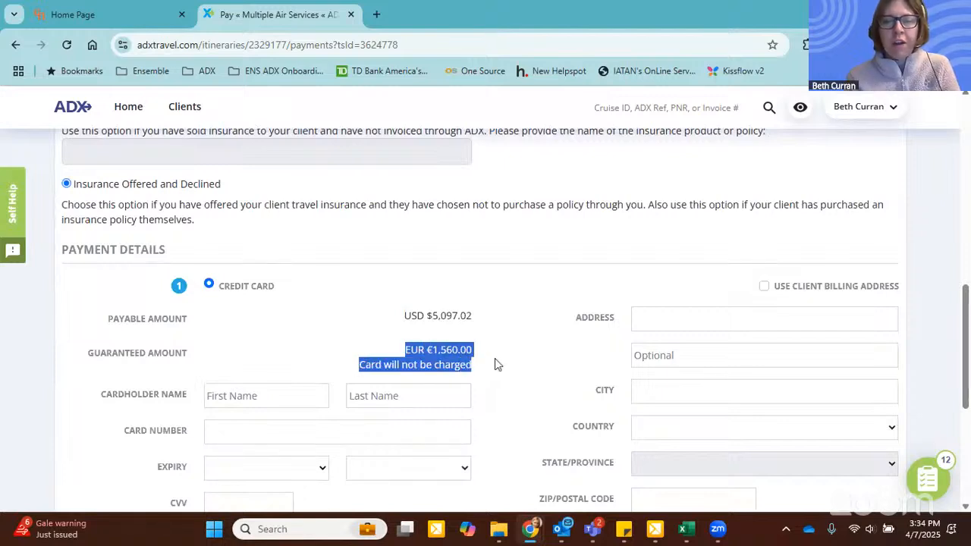
# Step: Fill in the credit card's address fields using the client billing address
pyautogui.click(497, 365)
pyautogui.scroll(-1, 494, 364)
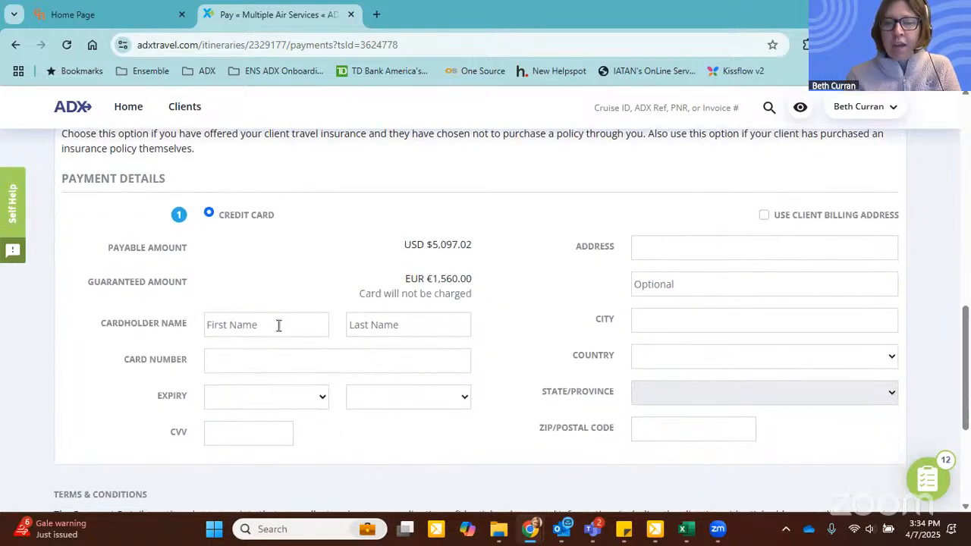
pyautogui.click(764, 216)
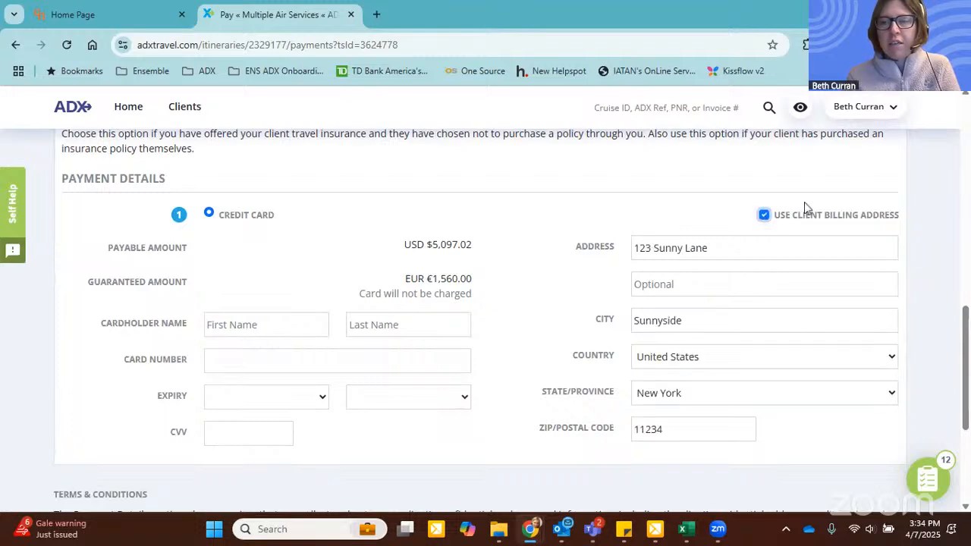
# Step: Add a second credit card payment and assign the second traveler's New York to Milan airfare to it, leaving the first traveler's on card one
pyautogui.scroll(5, 559, 353)
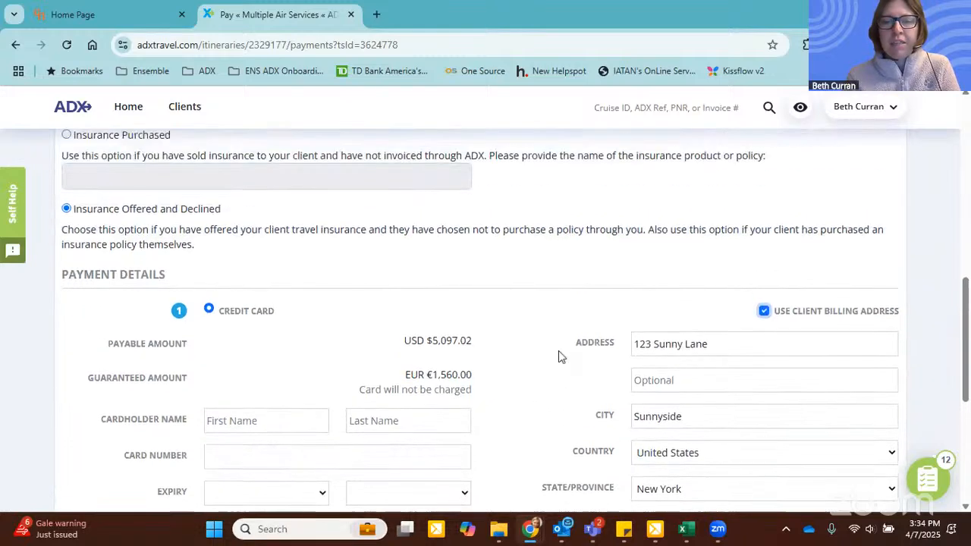
pyautogui.scroll(3, 559, 350)
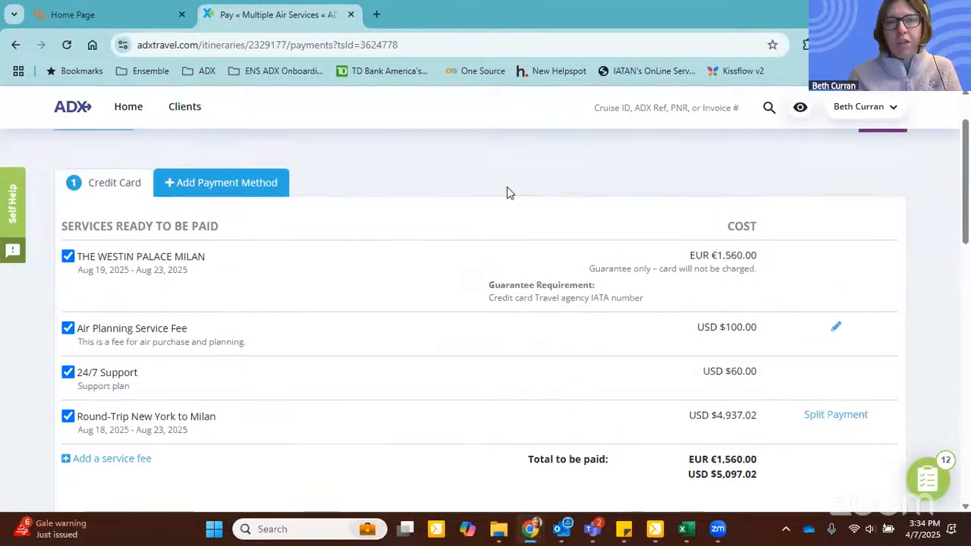
pyautogui.click(229, 185)
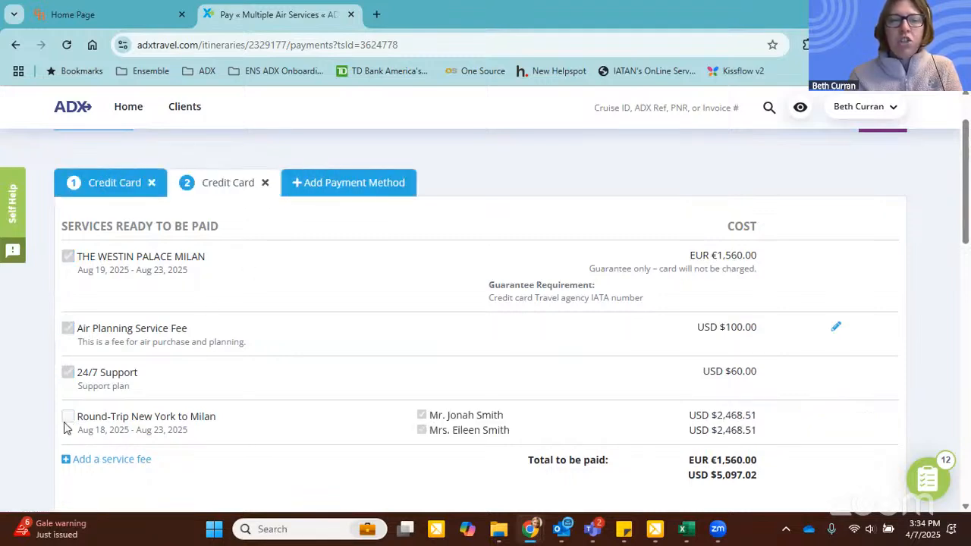
pyautogui.click(103, 182)
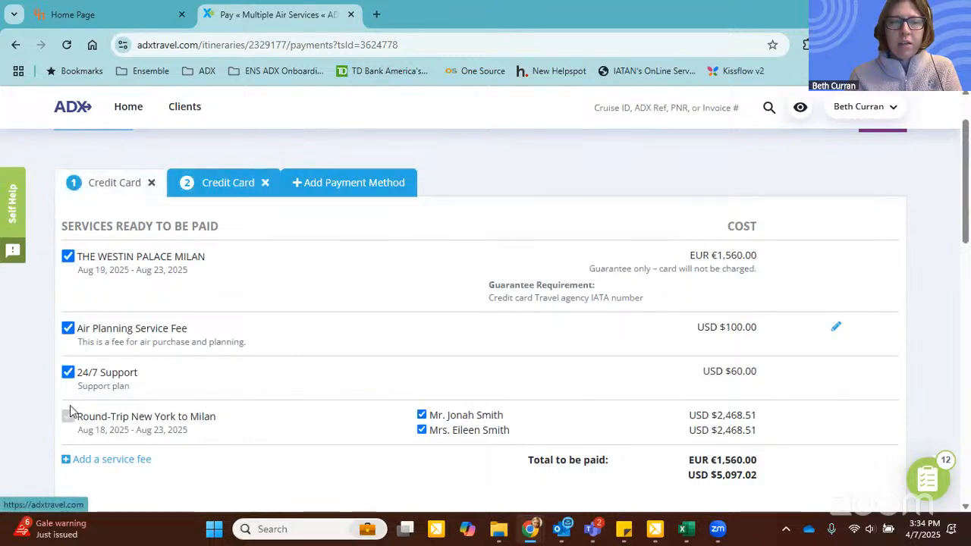
pyautogui.click(421, 430)
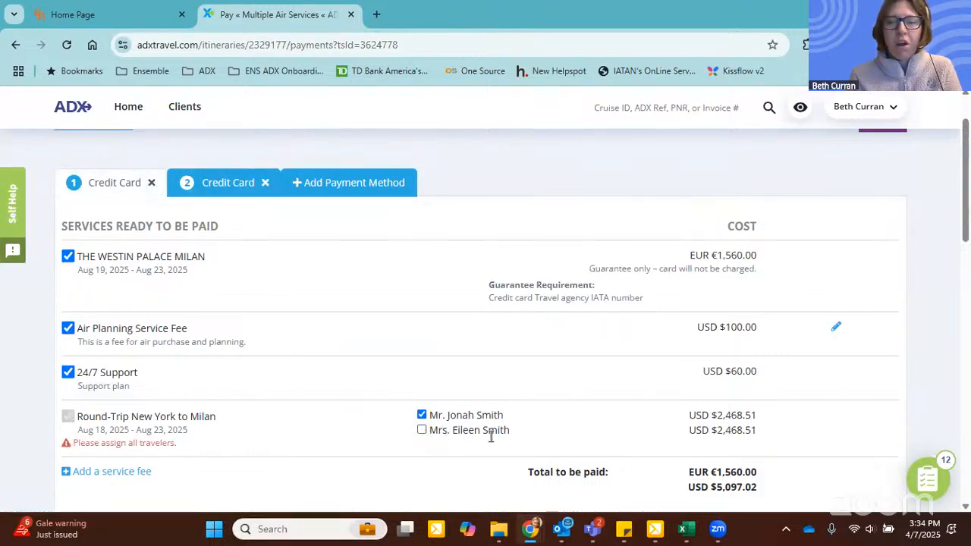
pyautogui.click(186, 182)
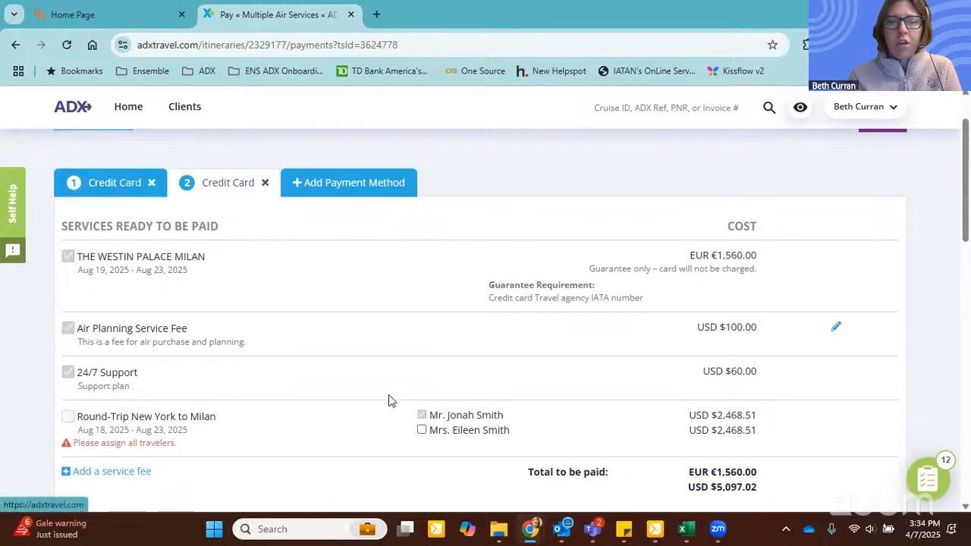
pyautogui.click(421, 431)
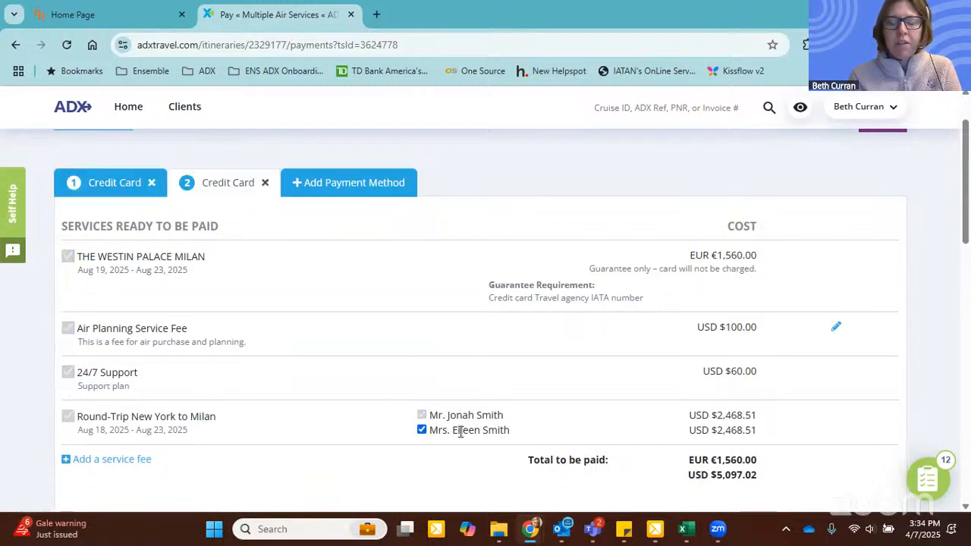
# Step: Add a third credit card payment and move The Westin Palace Milan guarantee from the first card to it
pyautogui.click(334, 185)
pyautogui.click(82, 191)
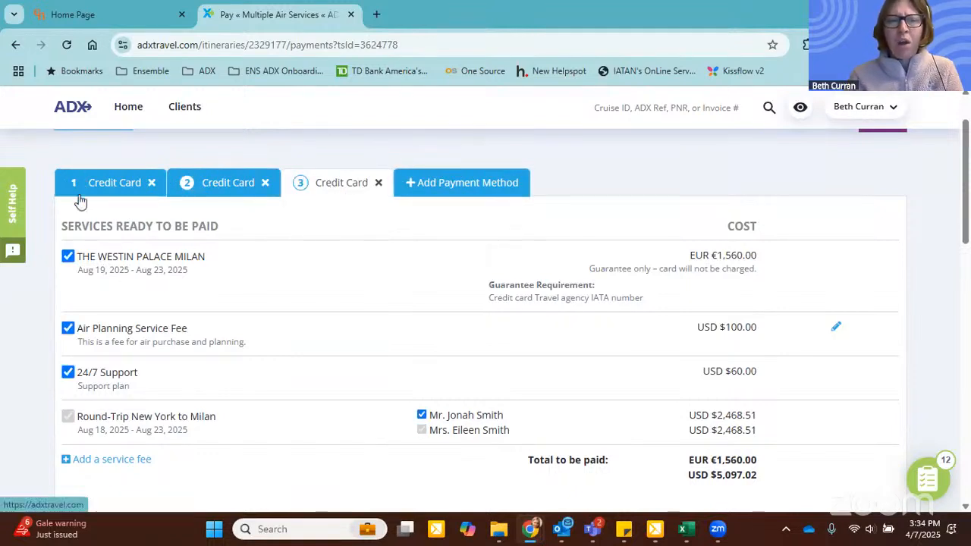
pyautogui.click(68, 257)
pyautogui.click(333, 182)
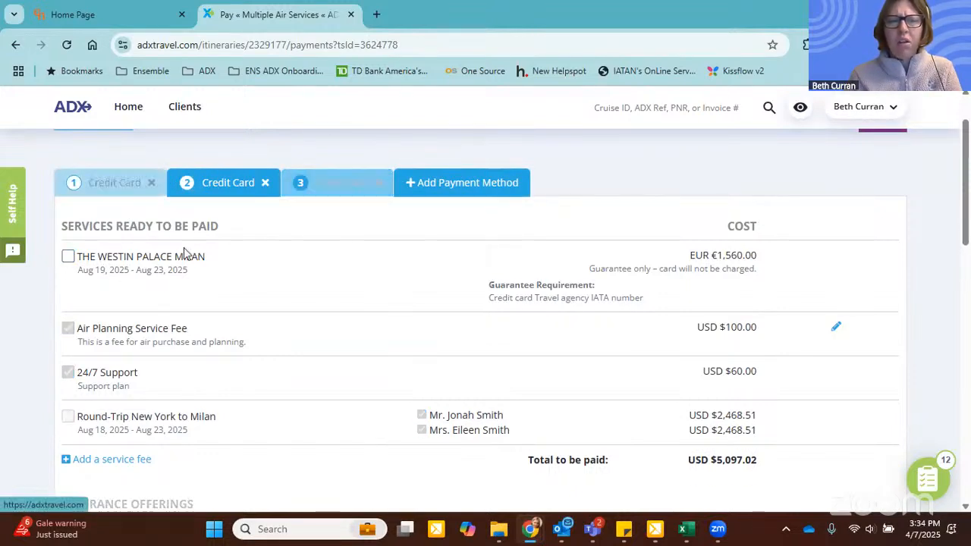
pyautogui.click(67, 257)
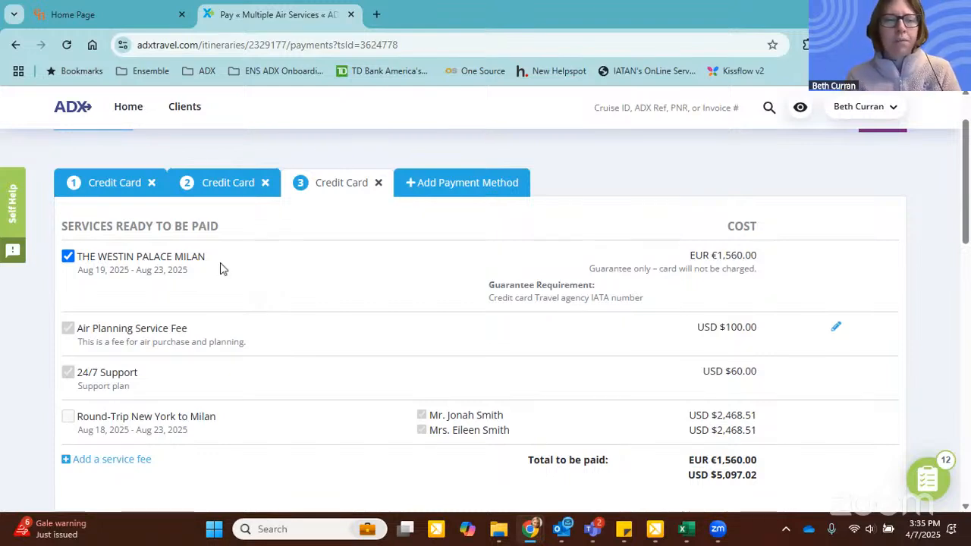
# Step: Leave the payment page and return to the trip overview through its ADX reference
pyautogui.scroll(-1, 505, 274)
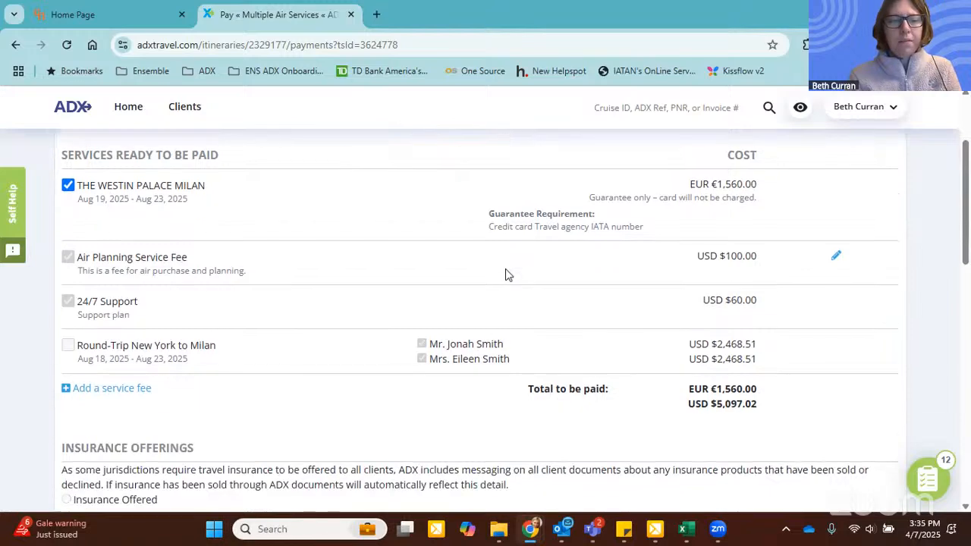
pyautogui.scroll(1, 507, 271)
pyautogui.scroll(1, 686, 250)
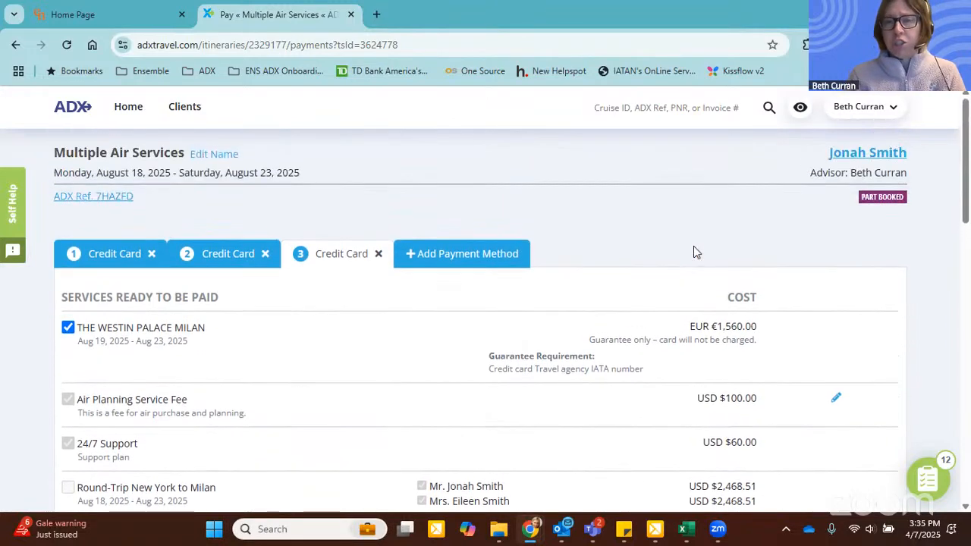
pyautogui.click(81, 197)
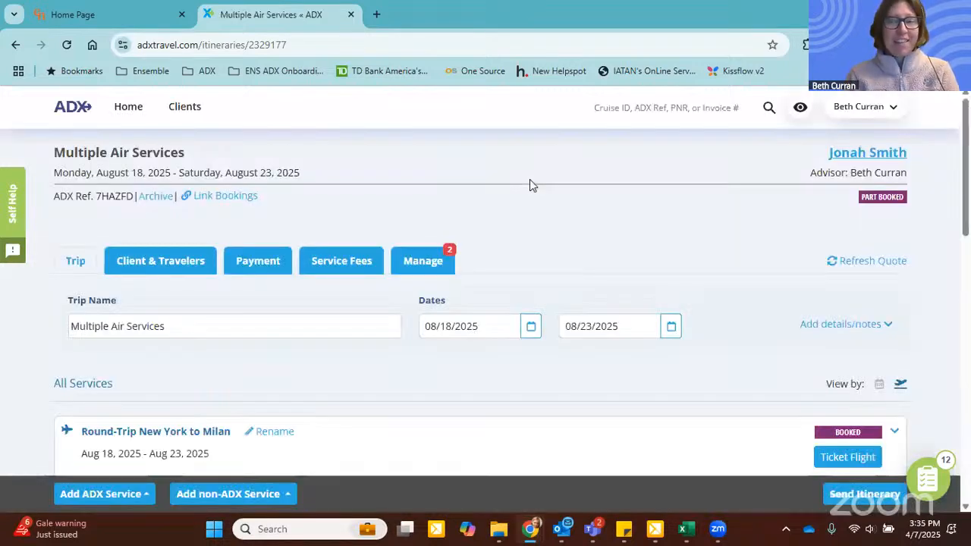
# Step: View the Ask Air Support help request for the New York to Milan flight and close it without sending
pyautogui.scroll(-2, 530, 186)
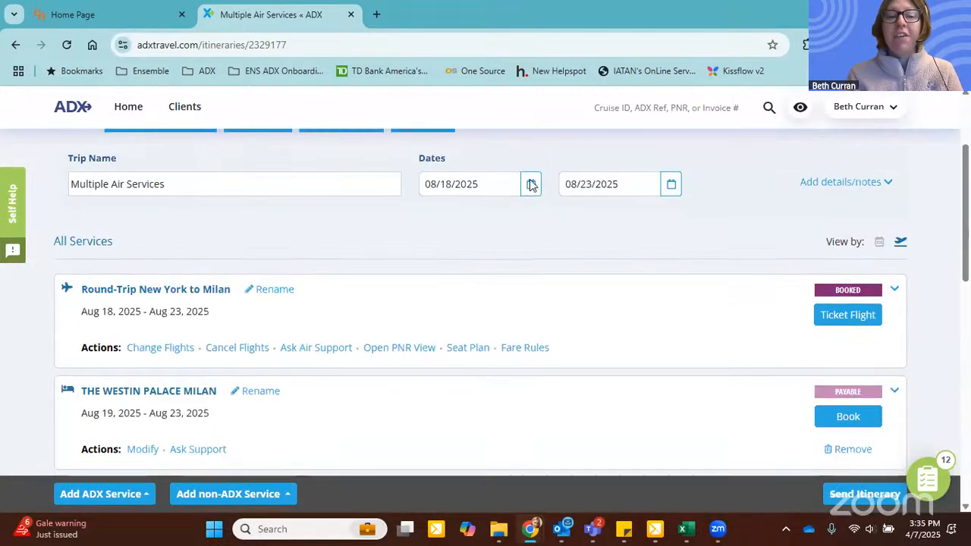
pyautogui.scroll(-1, 662, 223)
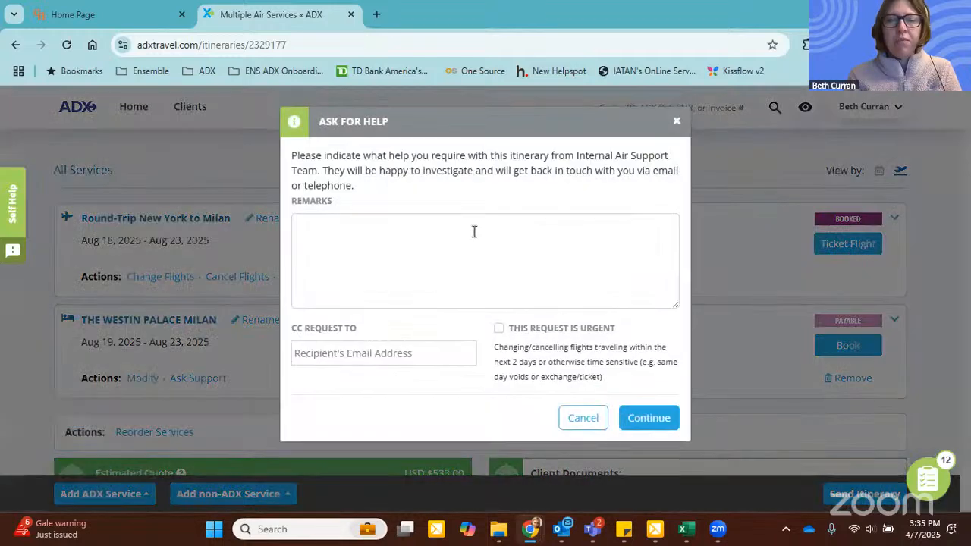
pyautogui.click(473, 230)
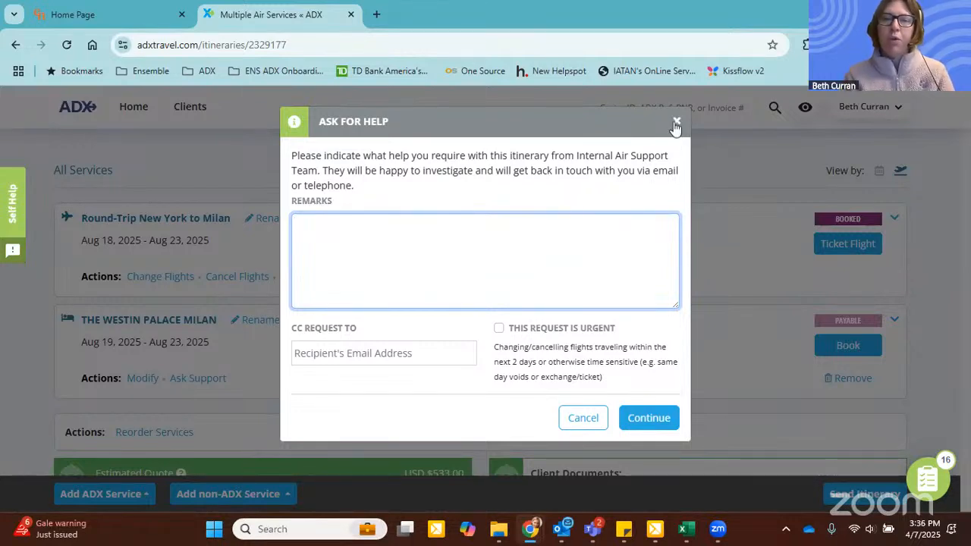
pyautogui.click(676, 123)
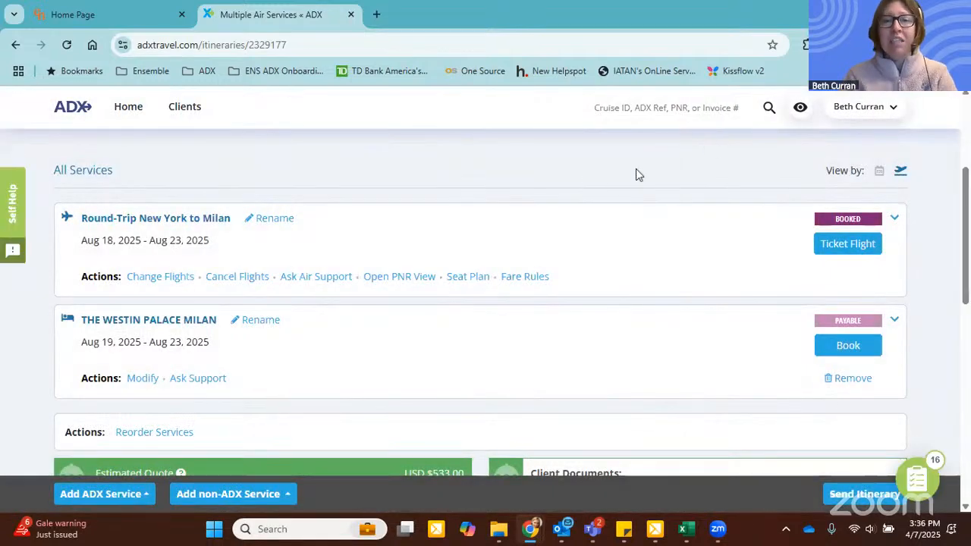
# Step: Expand the New York to Milan flight details, examine the air support hours and after-hours assistance contact, and collapse them again
pyautogui.click(895, 220)
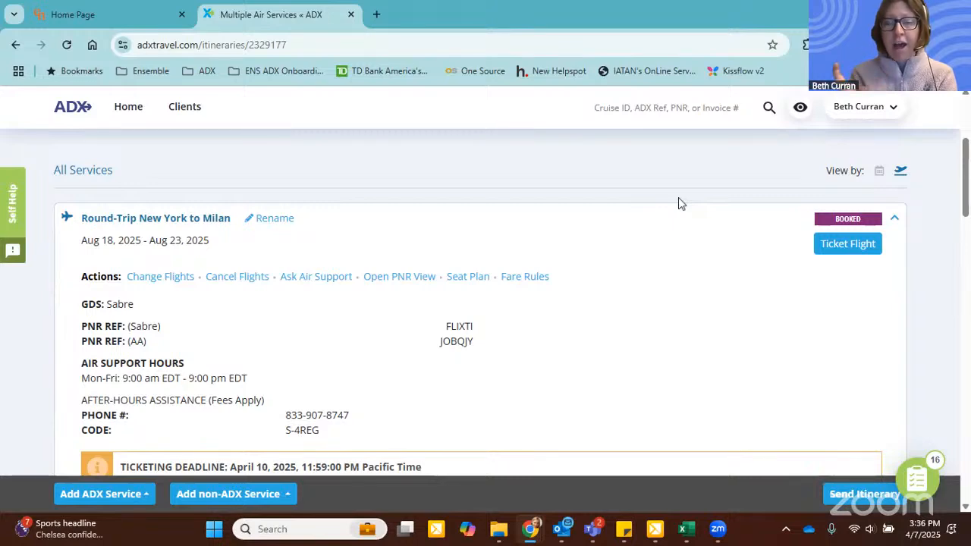
pyautogui.scroll(-1, 379, 364)
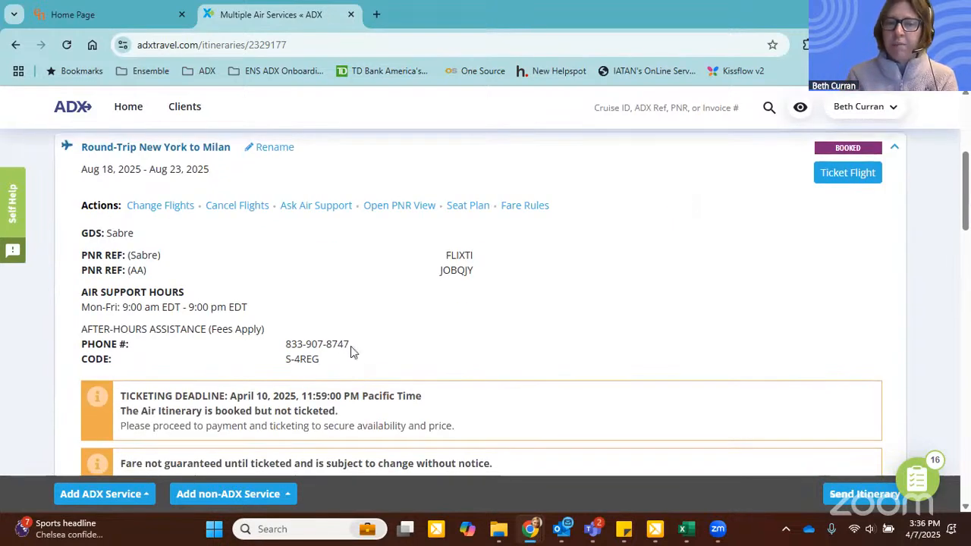
pyautogui.moveTo(350, 345); pyautogui.dragTo(104, 329)
pyautogui.click(277, 338)
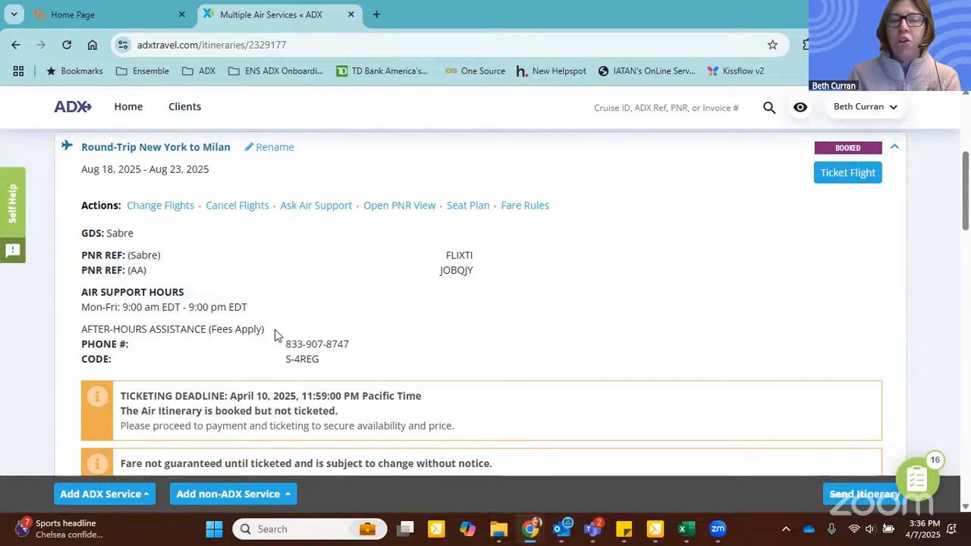
pyautogui.moveTo(235, 326)
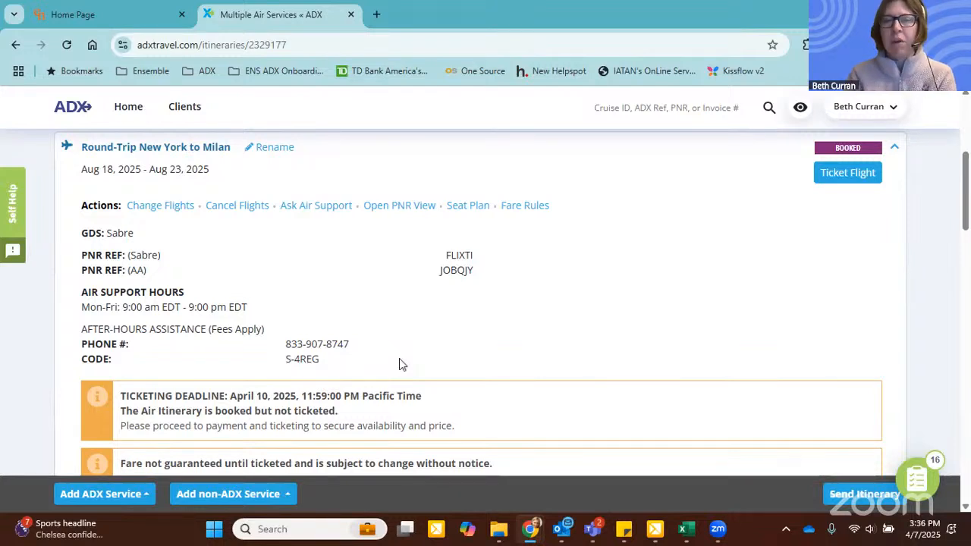
pyautogui.scroll(1, 402, 365)
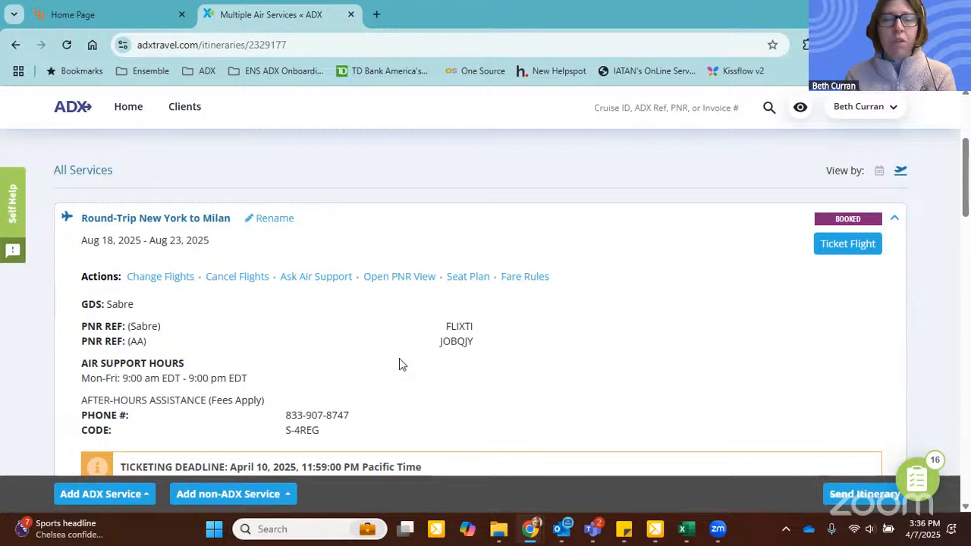
pyautogui.scroll(1, 399, 357)
pyautogui.scroll(-1, 399, 358)
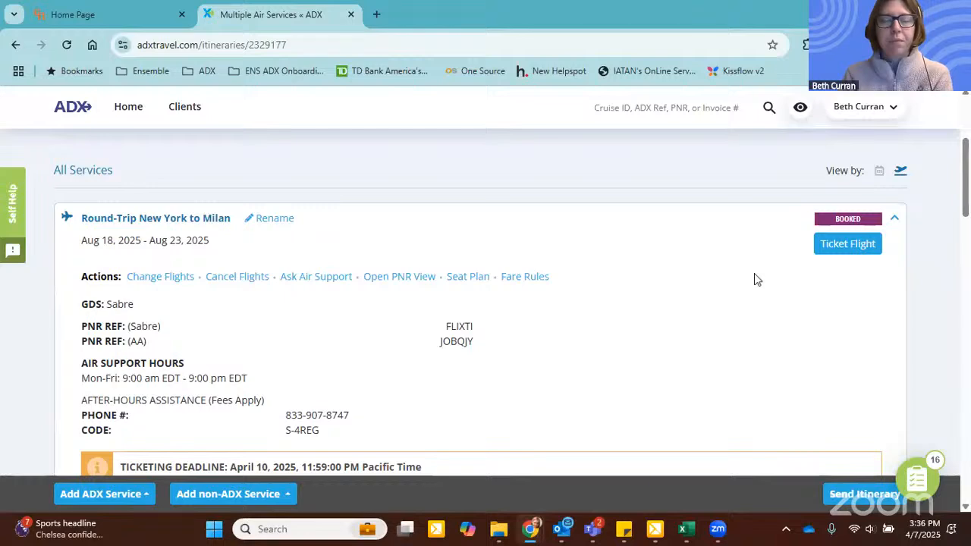
pyautogui.click(894, 218)
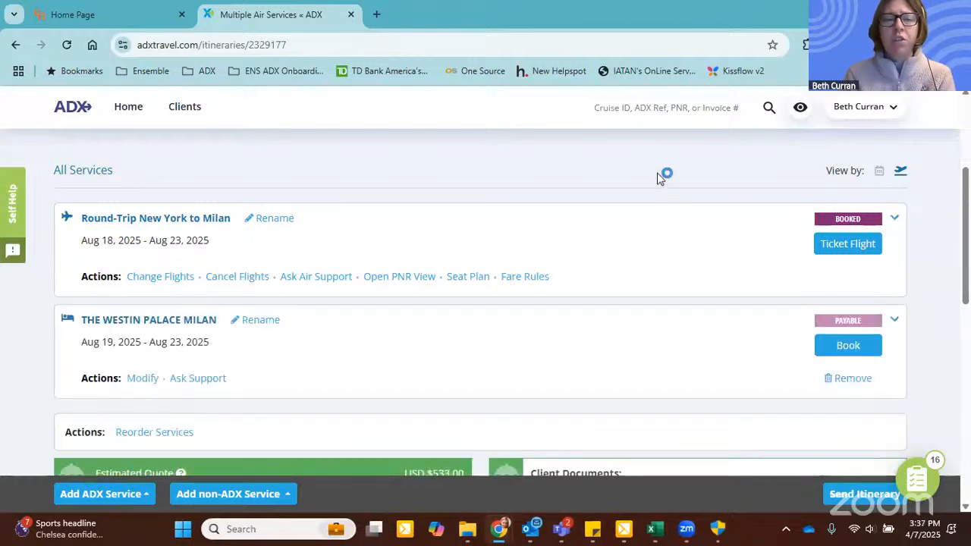
# Step: Review the ADX 24/7 support option in the trip's customer support section
pyautogui.scroll(-5, 660, 177)
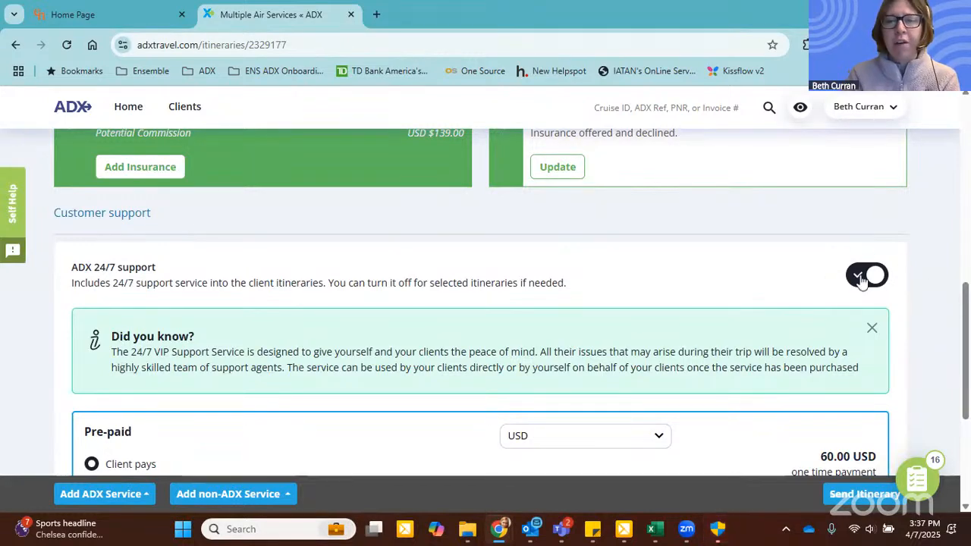
pyautogui.scroll(4, 920, 257)
pyautogui.scroll(3, 920, 258)
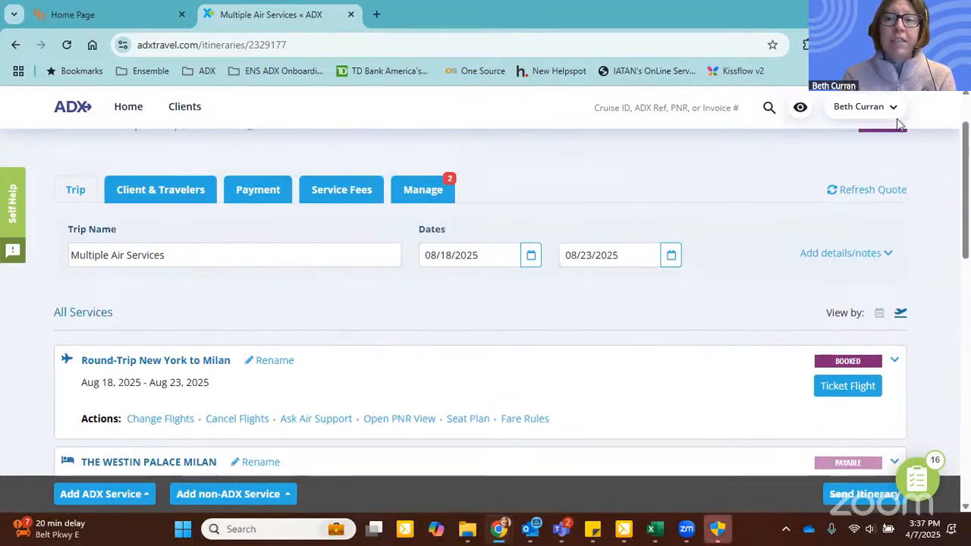
# Step: View the ADX technical support request form from the account options and close it without submitting
pyautogui.click(888, 112)
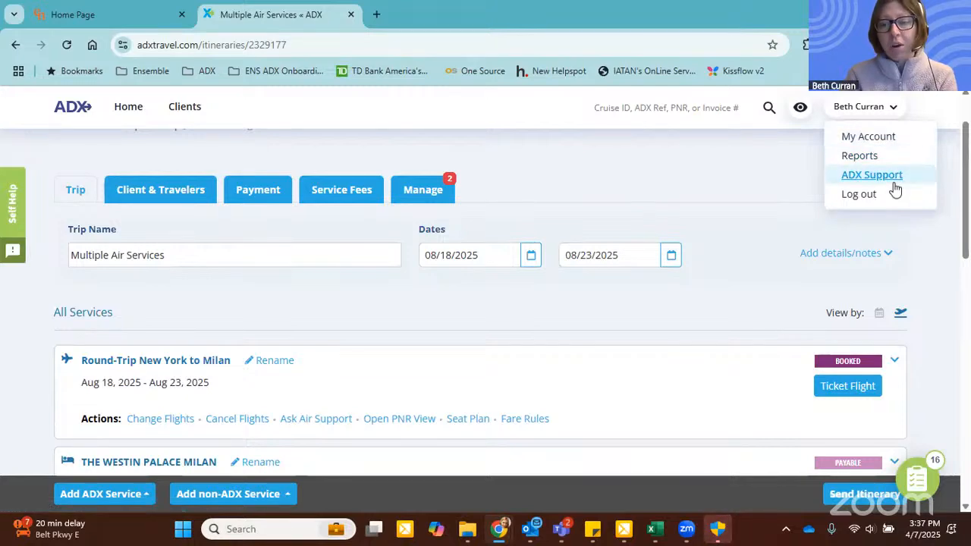
pyautogui.click(856, 176)
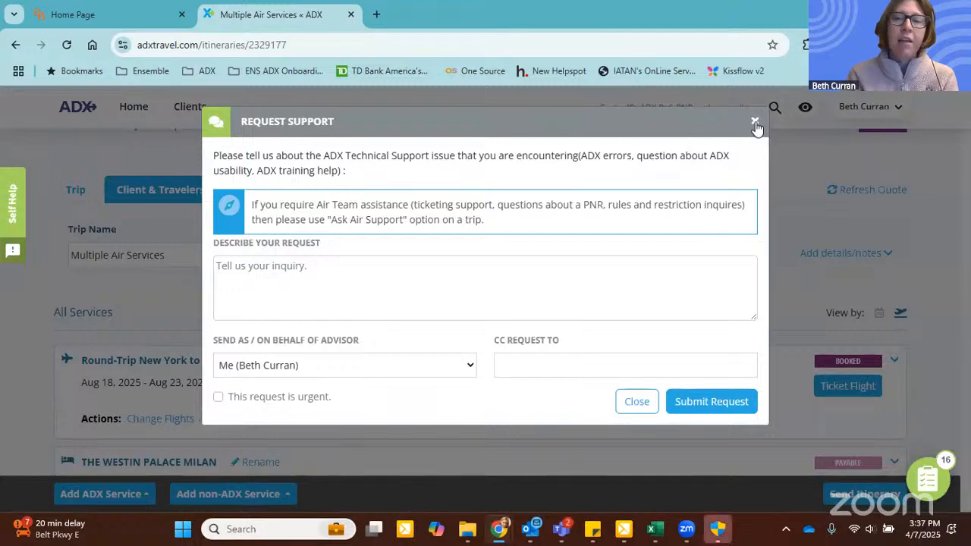
pyautogui.click(755, 122)
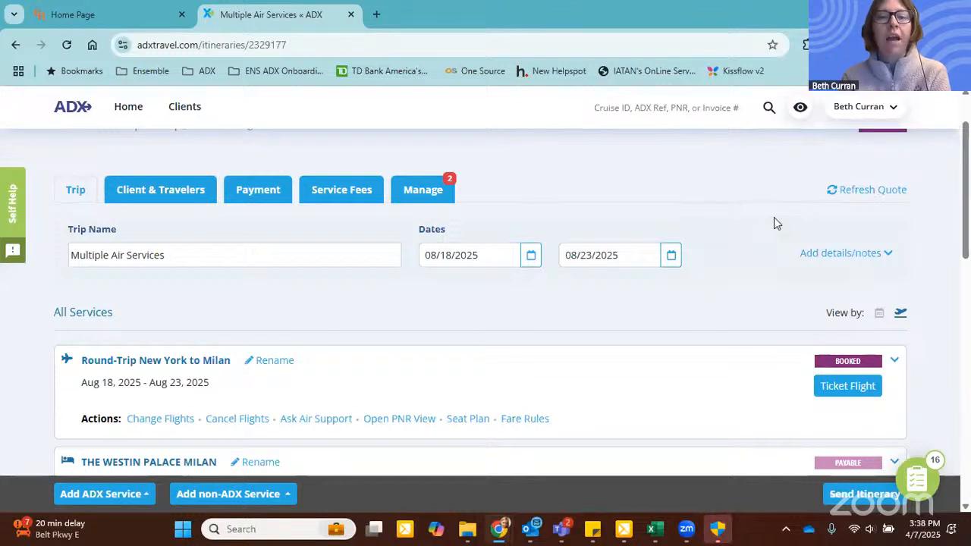
# Step: Highlight the trip's ADX reference in the trip header, then clear the selection
pyautogui.scroll(1, 135, 217)
pyautogui.moveTo(68, 197); pyautogui.dragTo(133, 199)
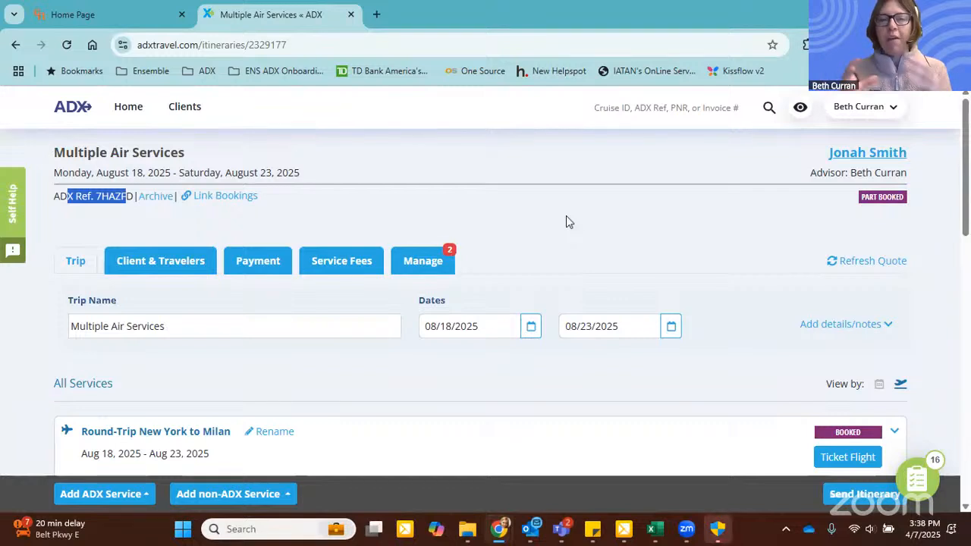
pyautogui.click(566, 217)
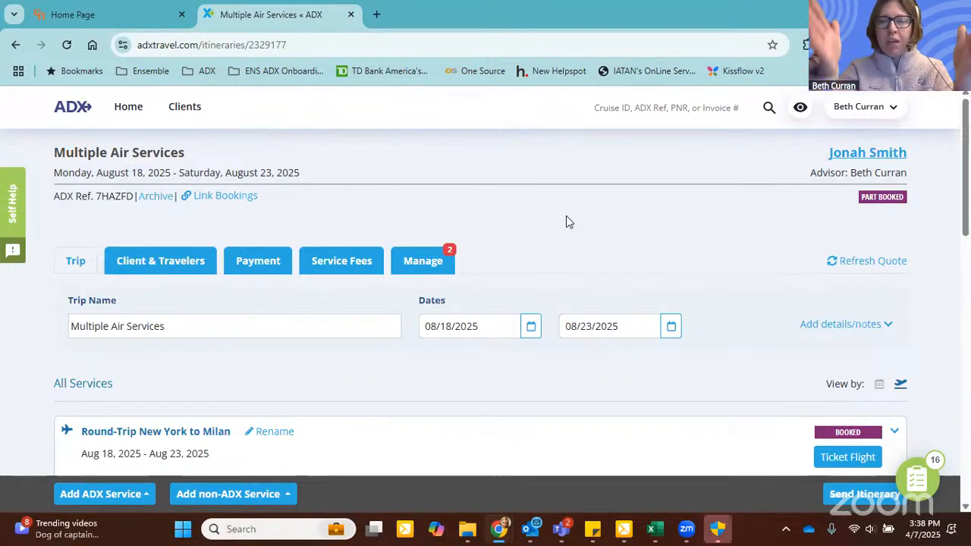
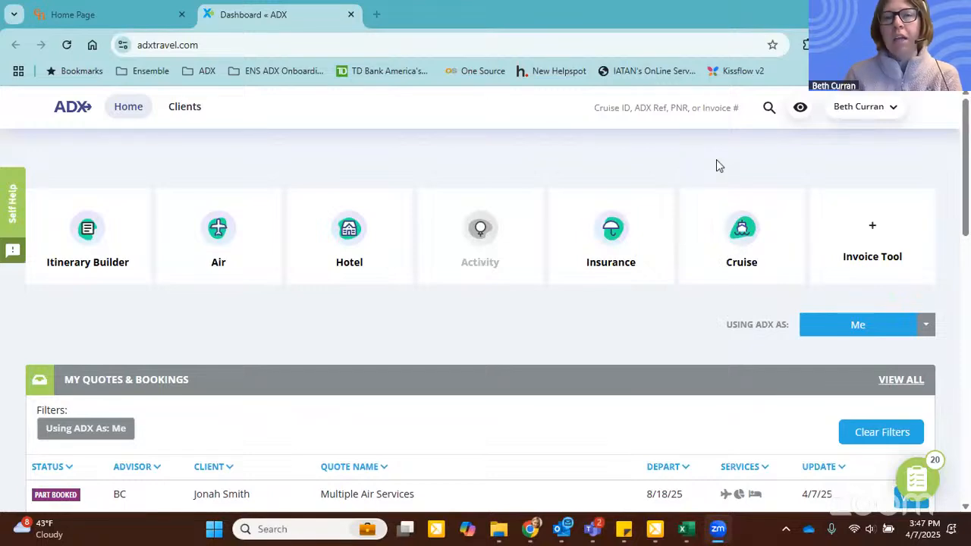
# Step: Open the Multiple Air Services trip departing 8/18/25 from the quotes and bookings list and look over its flight and hotel services
pyautogui.scroll(-2, 637, 166)
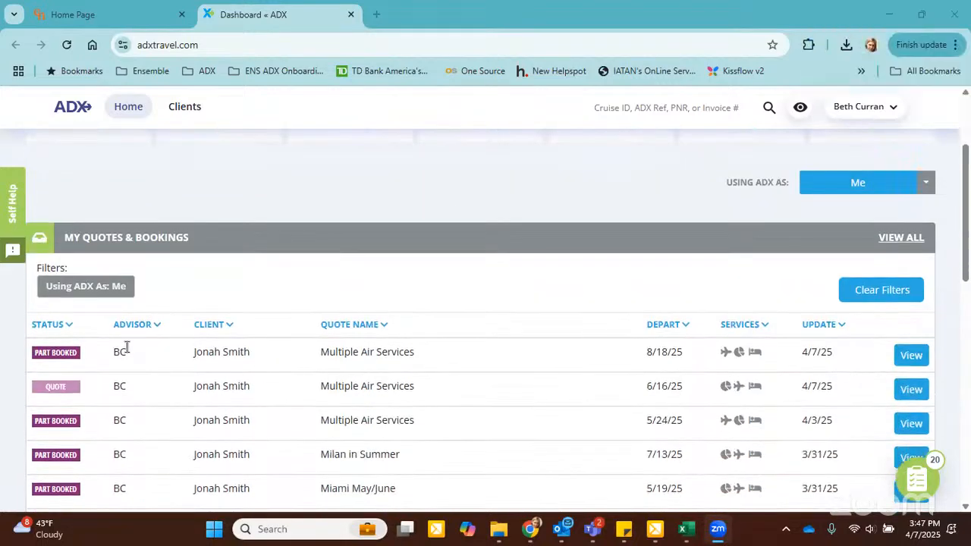
pyautogui.click(913, 358)
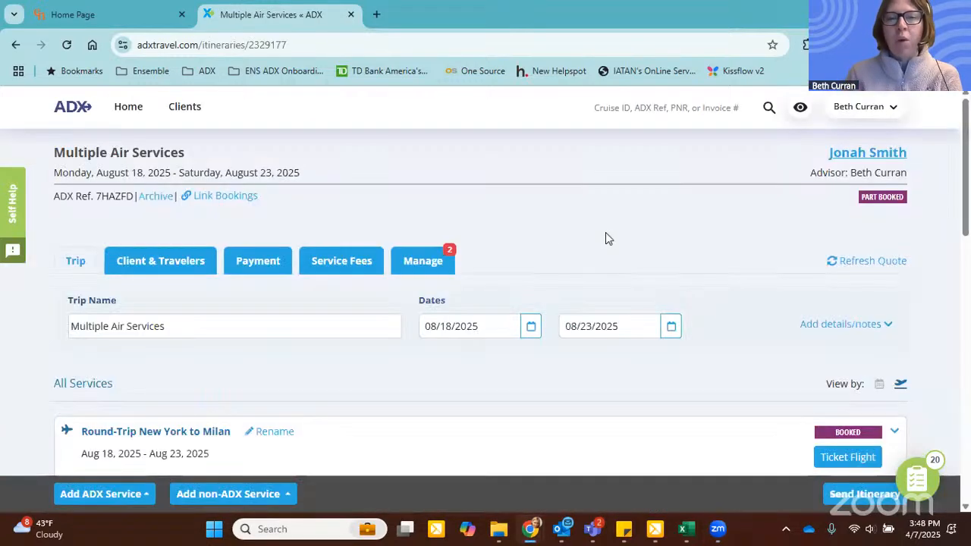
pyautogui.scroll(-3, 276, 265)
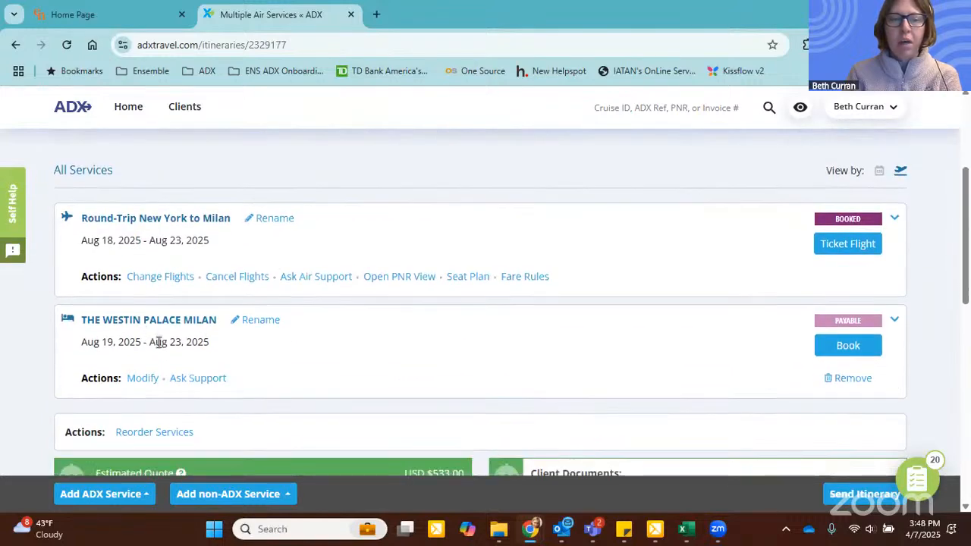
pyautogui.scroll(2, 156, 341)
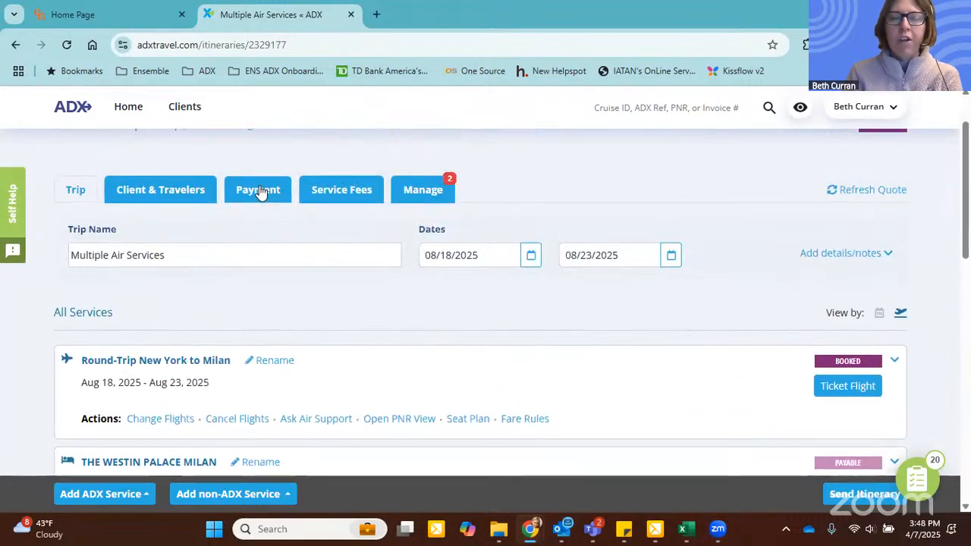
# Step: Review the trip's cost summary and payment summary, including estimated commissions and balances owing
pyautogui.click(262, 191)
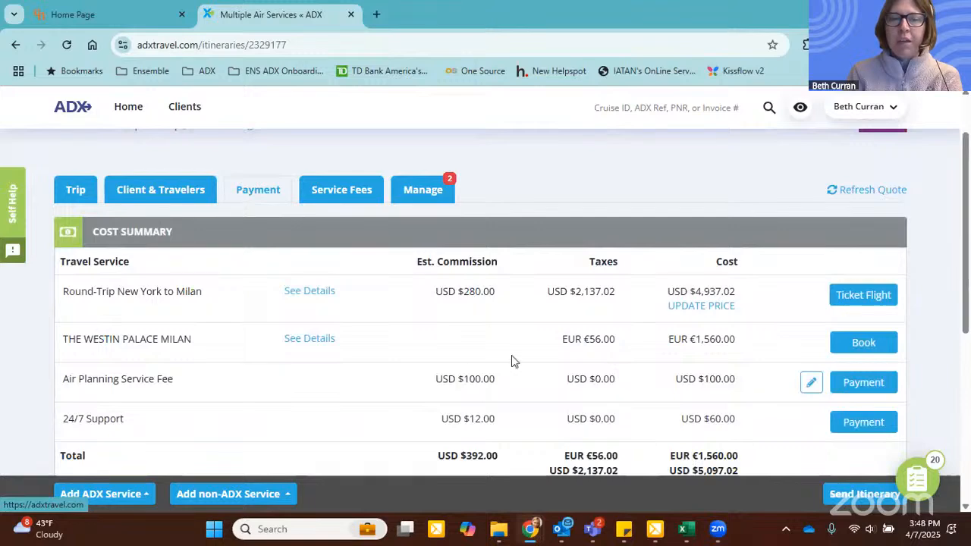
pyautogui.scroll(-4, 453, 343)
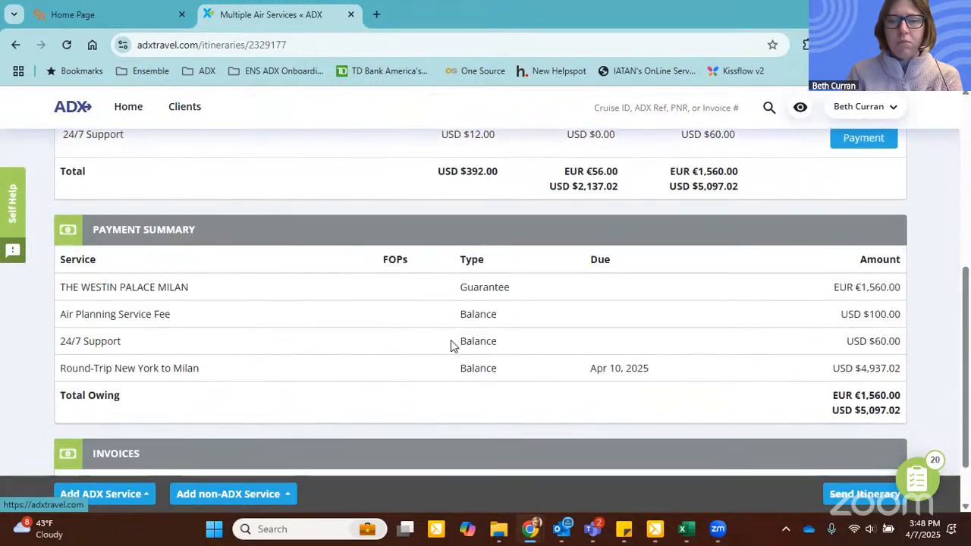
pyautogui.scroll(3, 451, 341)
pyautogui.scroll(2, 227, 295)
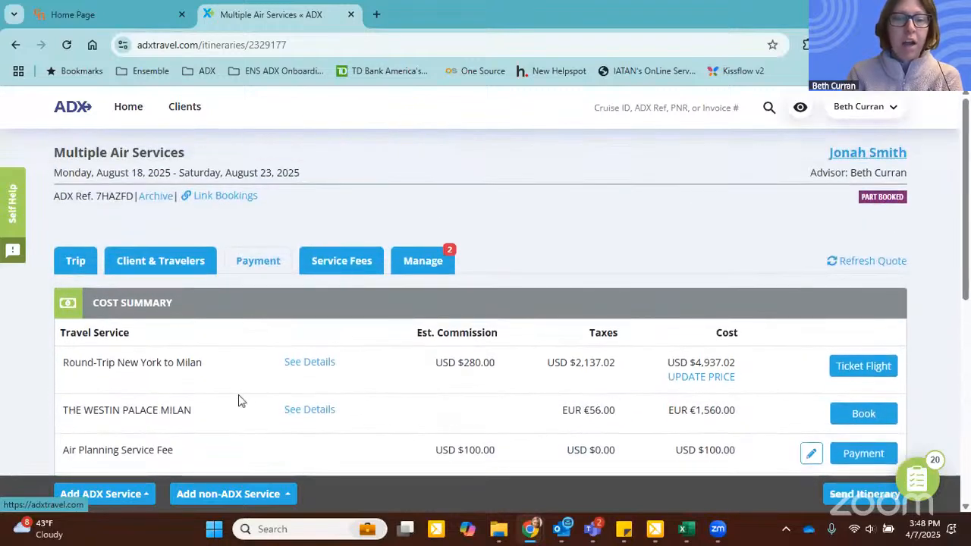
# Step: View the pricing details for The Westin Palace Milan, then close them
pyautogui.click(302, 410)
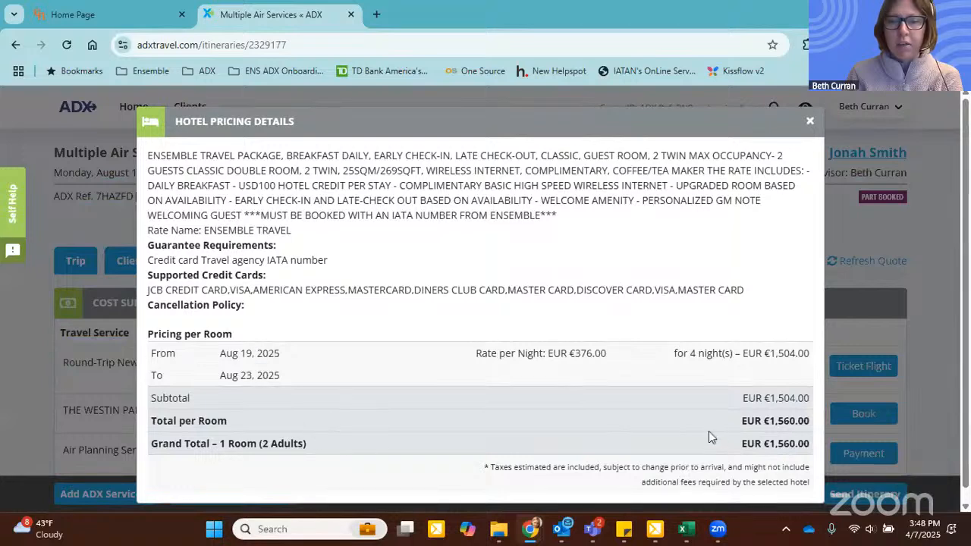
pyautogui.scroll(-1, 732, 438)
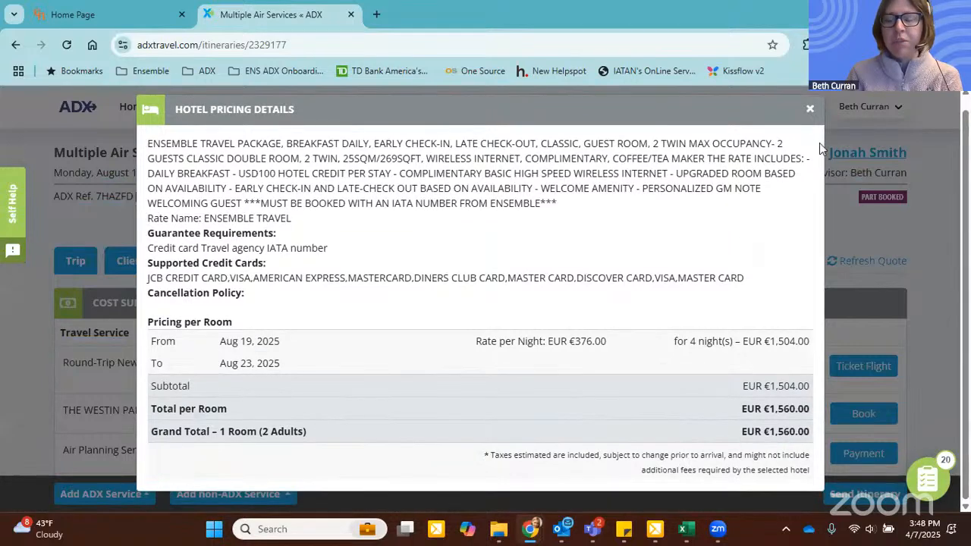
pyautogui.click(810, 109)
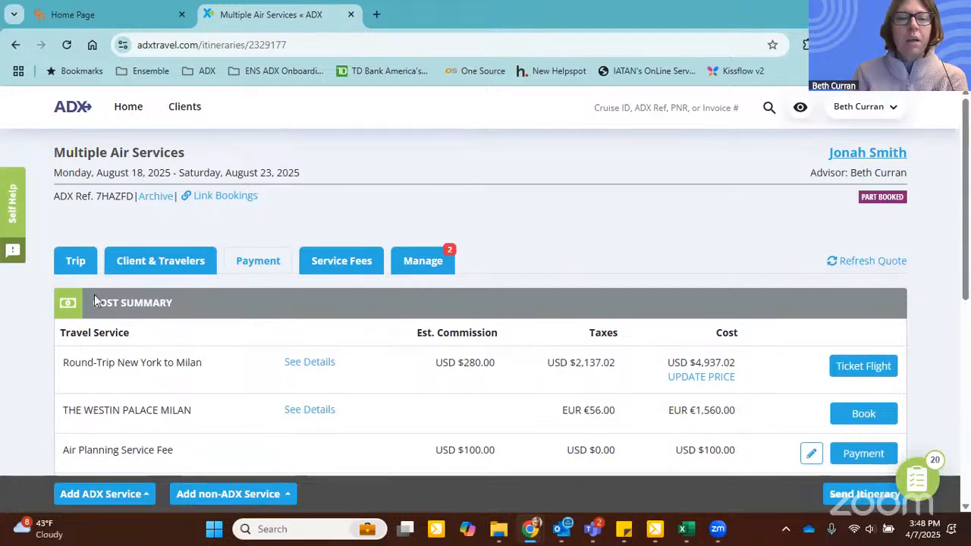
# Step: Expand The Westin Palace Milan in the trip's services and examine the explanation of its estimated commission
pyautogui.click(75, 261)
pyautogui.scroll(-1, 551, 298)
pyautogui.scroll(-2, 488, 263)
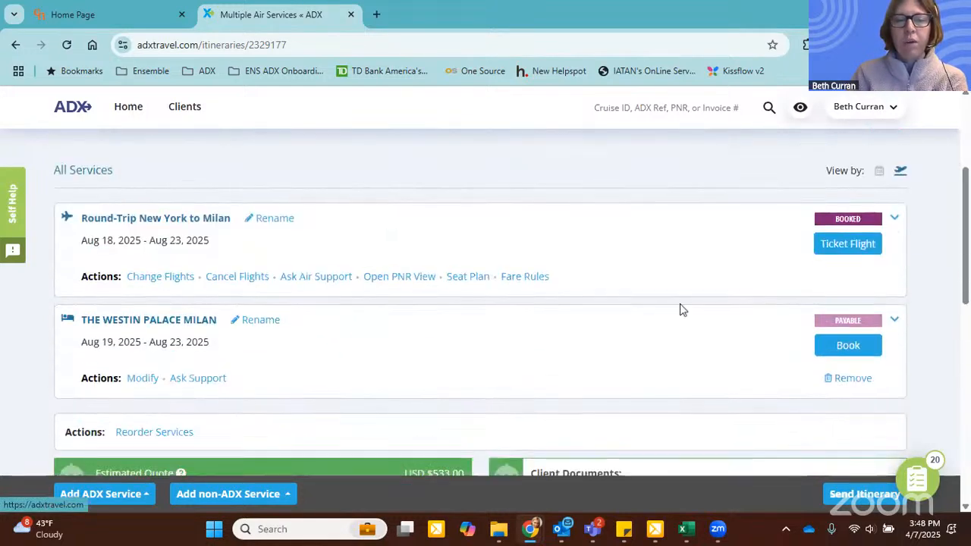
pyautogui.click(893, 320)
pyautogui.scroll(-9, 606, 356)
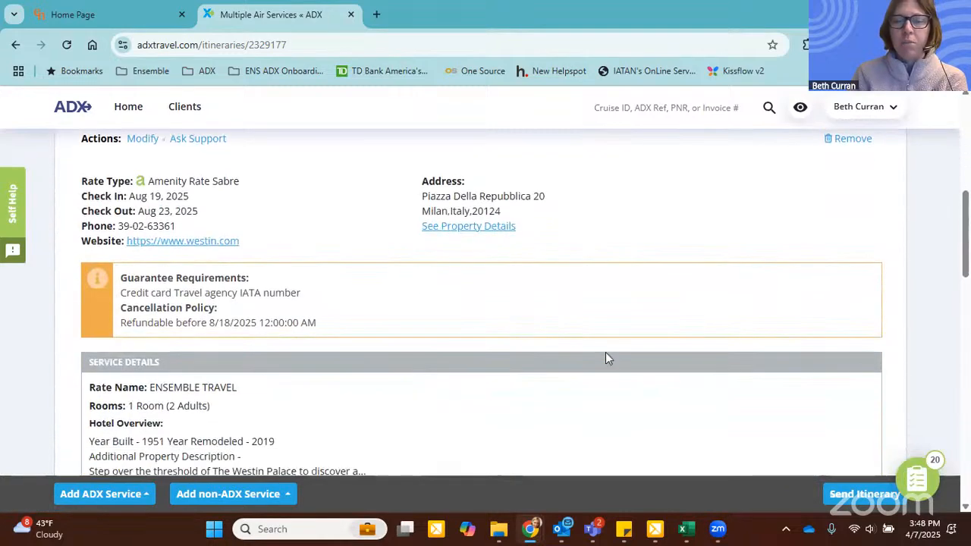
pyautogui.moveTo(606, 421)
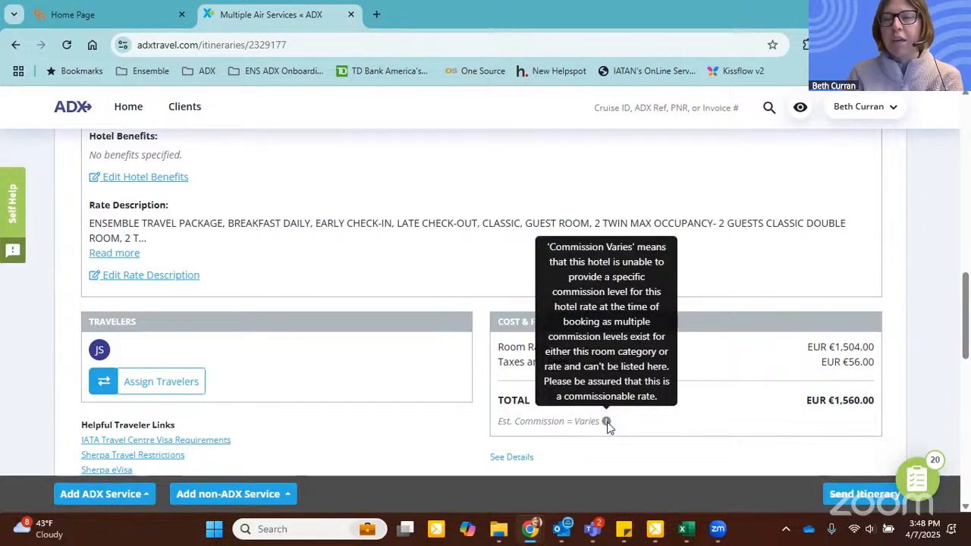
# Step: Review the trip's service fees, including the planning fee and the available fee types
pyautogui.scroll(3, 417, 220)
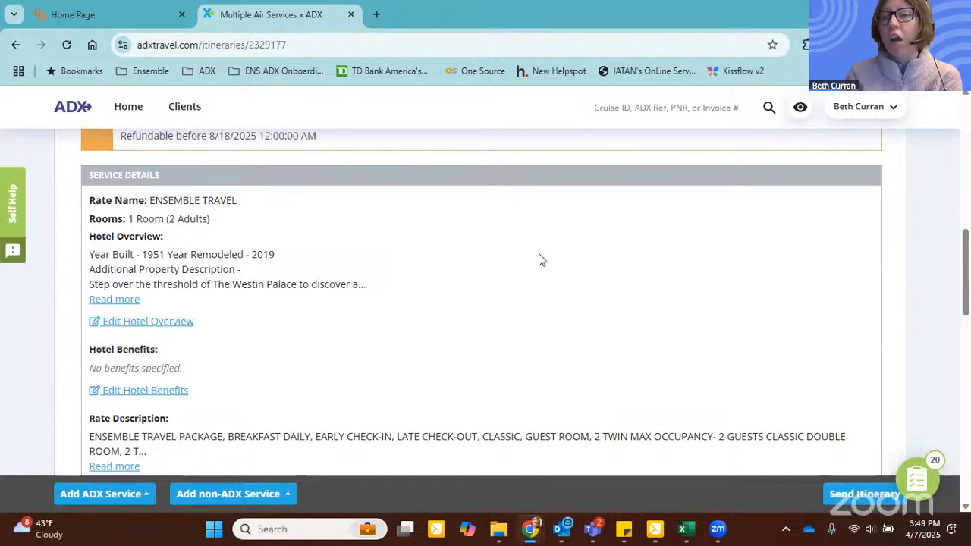
pyautogui.scroll(10, 538, 265)
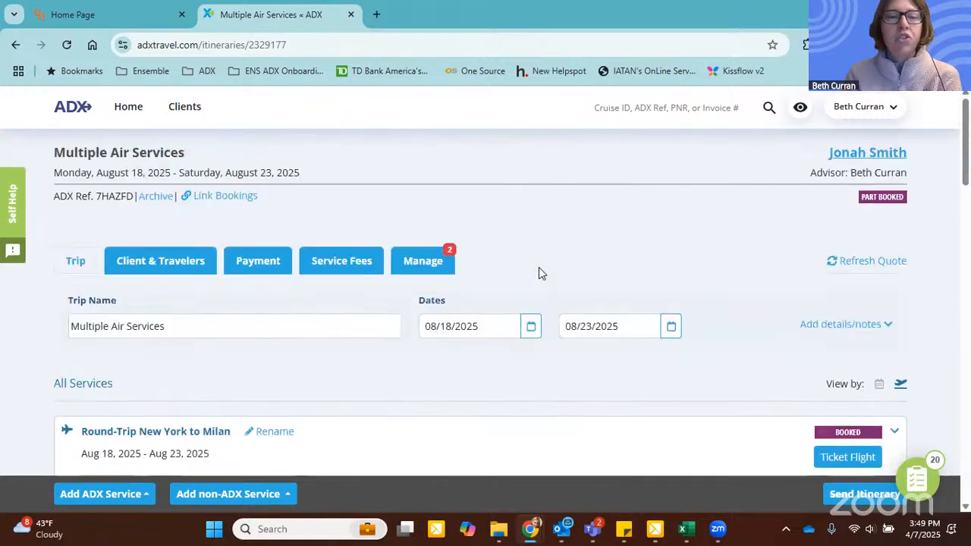
pyautogui.click(342, 261)
pyautogui.scroll(-1, 715, 318)
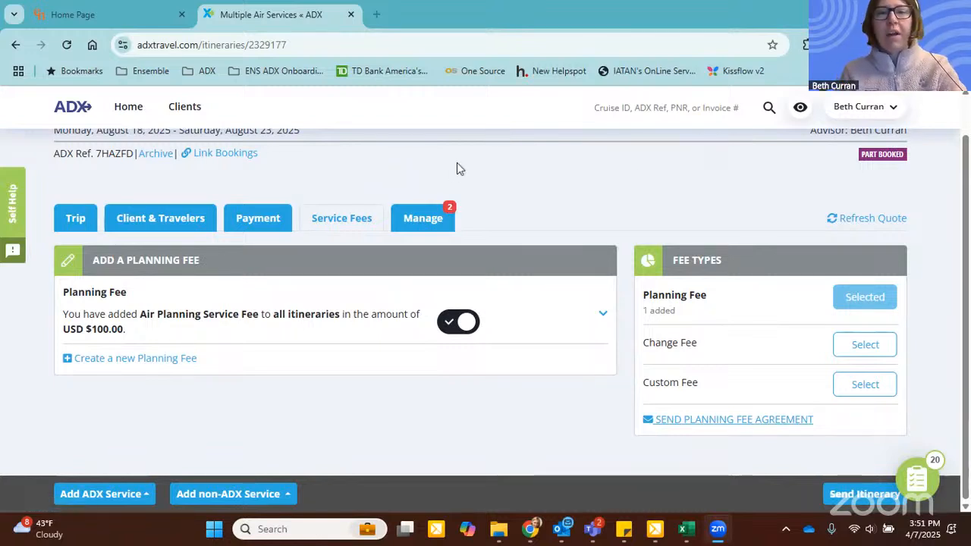
# Step: Switch to the Ensemble portal and look through the Member Relations team in the Ensemble contacts
pyautogui.click(76, 12)
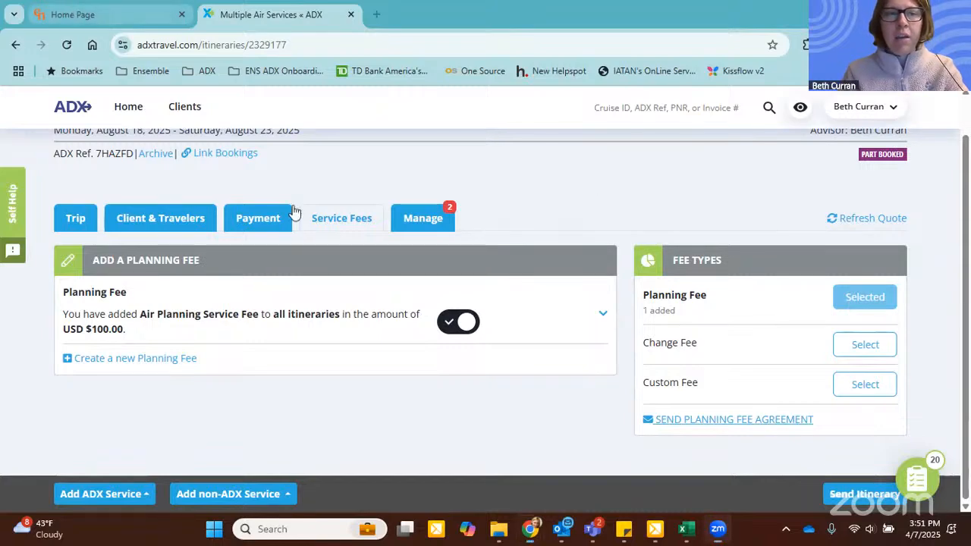
pyautogui.scroll(-2, 119, 261)
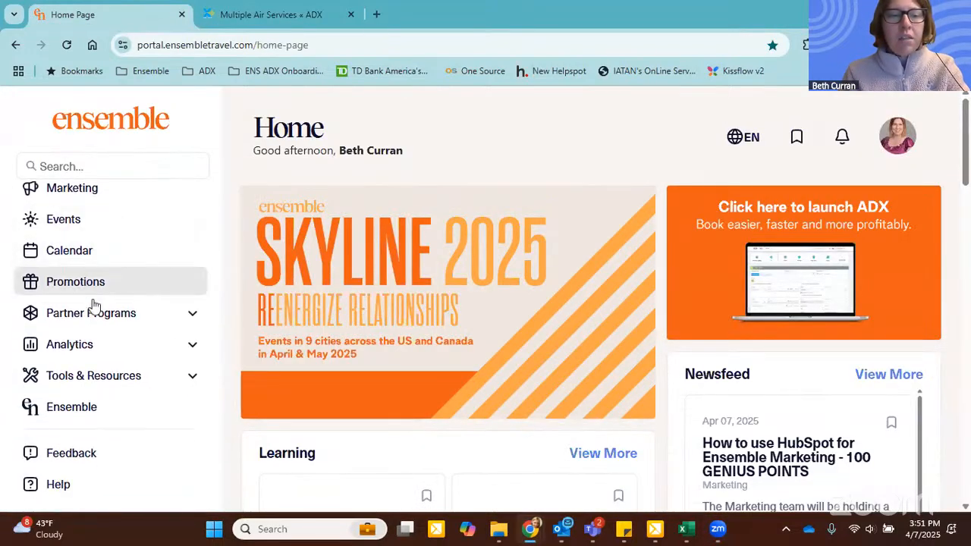
pyautogui.click(72, 407)
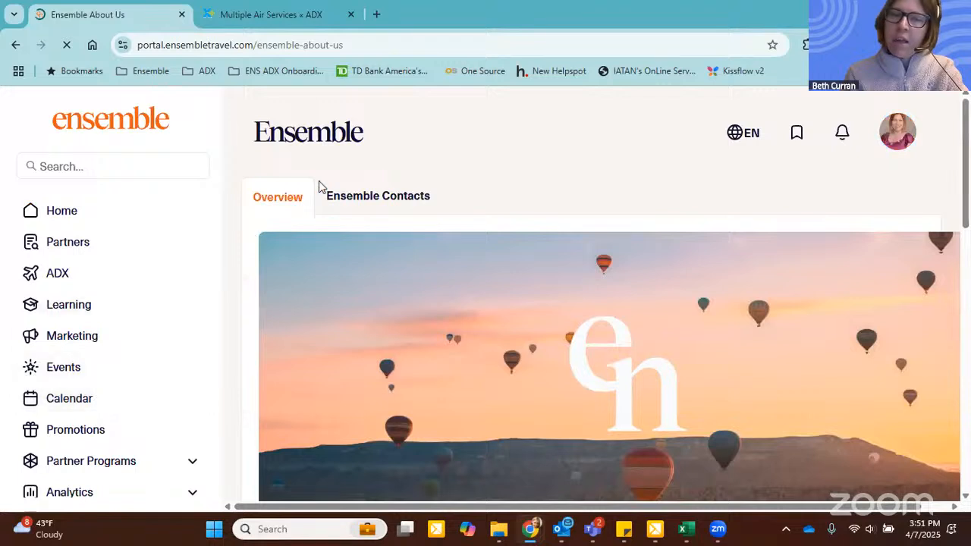
pyautogui.click(378, 198)
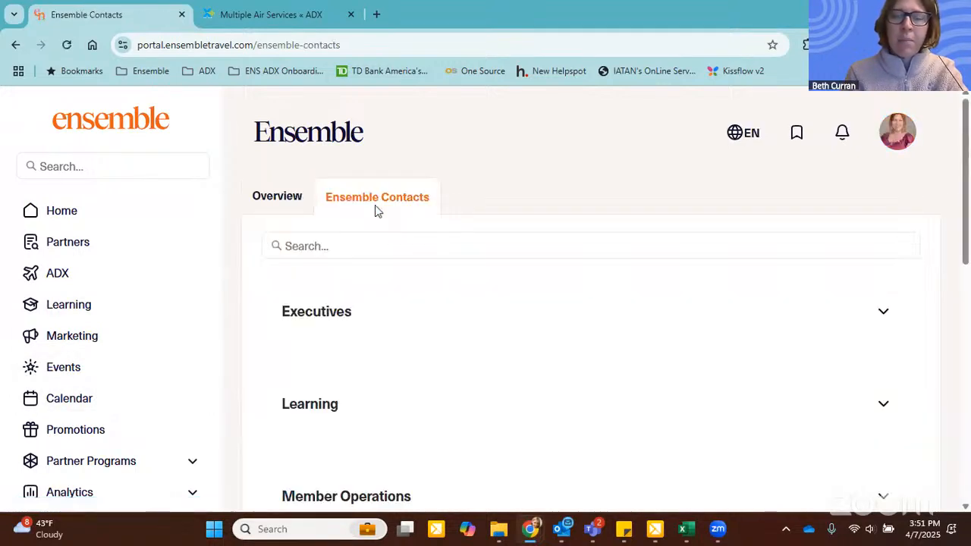
pyautogui.scroll(-2, 374, 211)
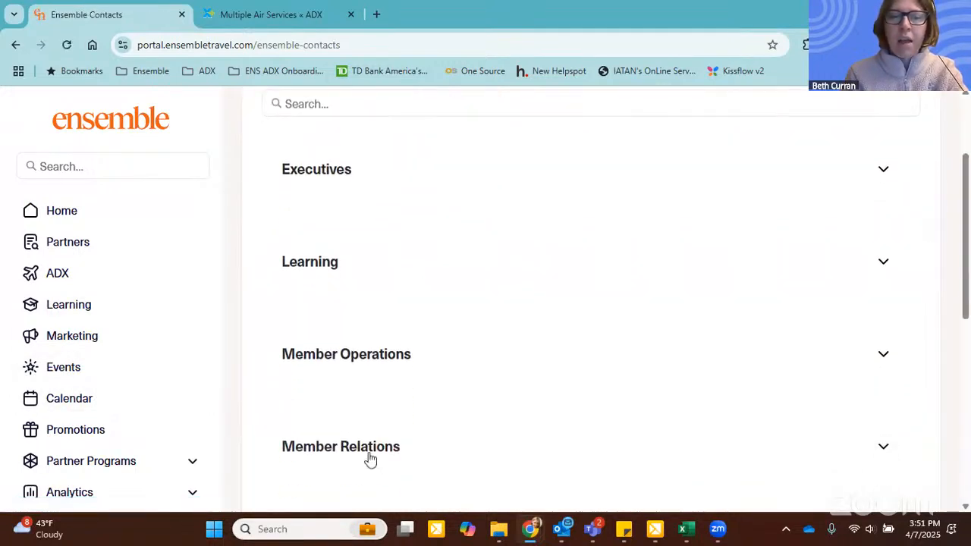
pyautogui.click(370, 453)
pyautogui.scroll(-4, 478, 363)
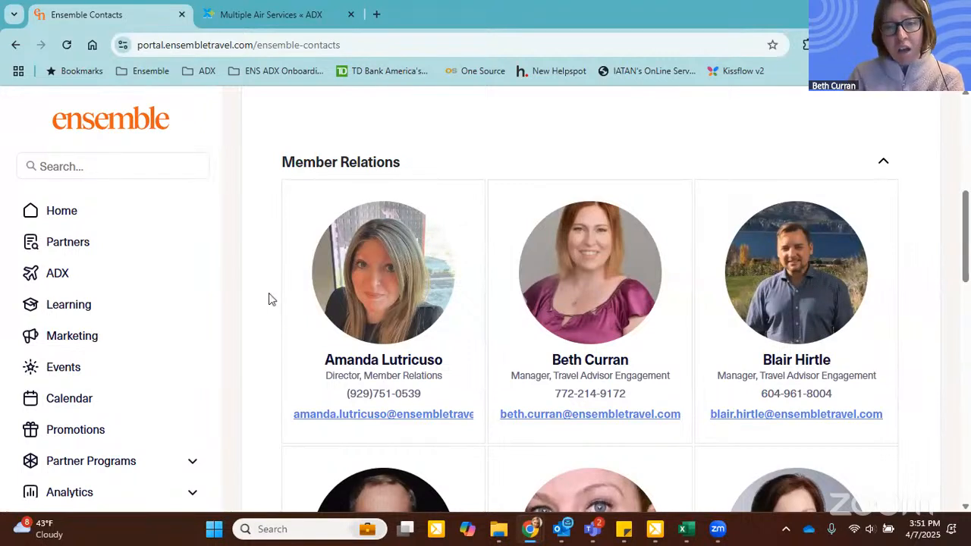
pyautogui.scroll(-1, 270, 299)
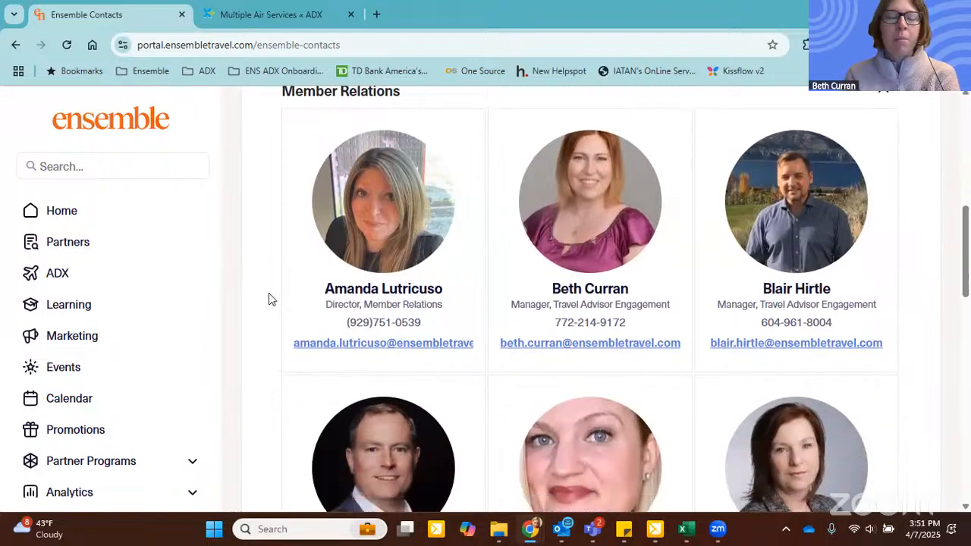